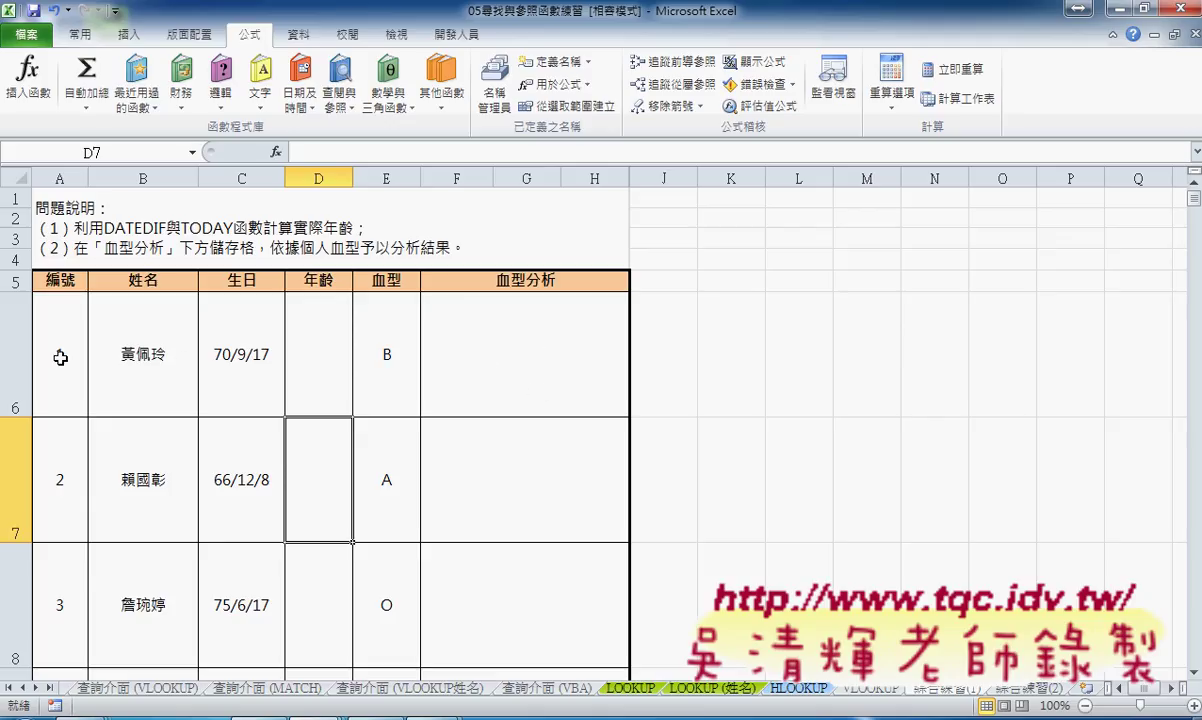
Check row 6's row height setting and close it without changes.
click(16, 355)
right_click(390, 360)
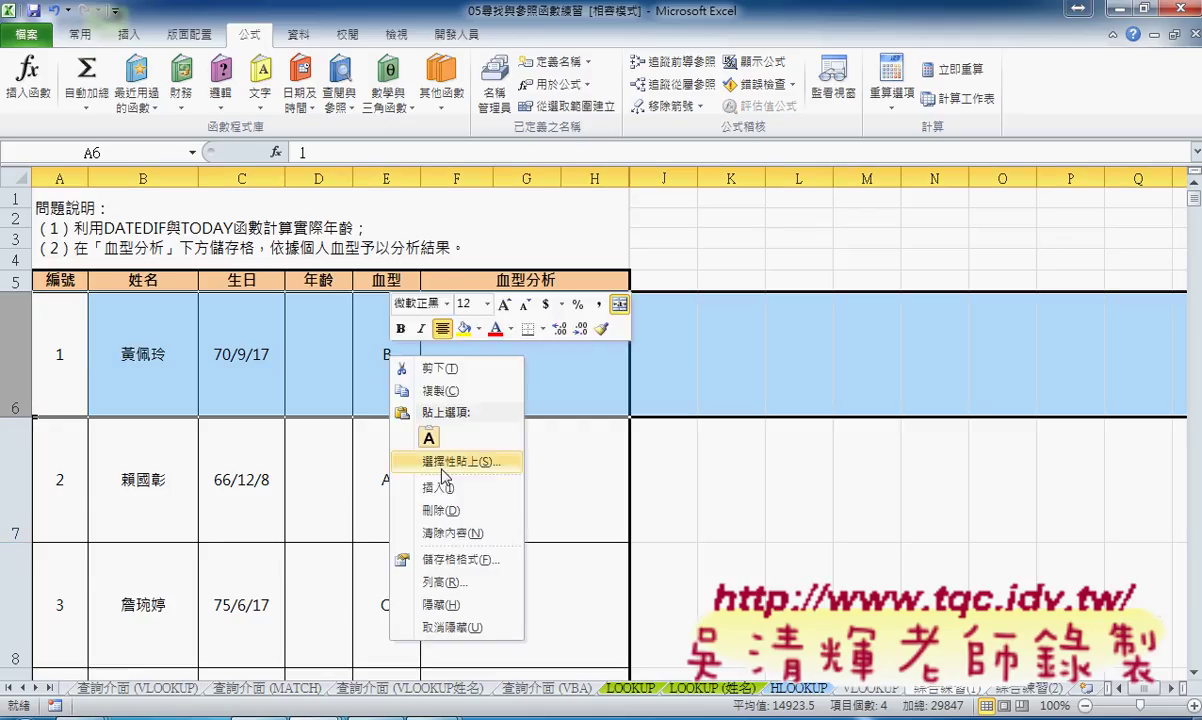
click(450, 582)
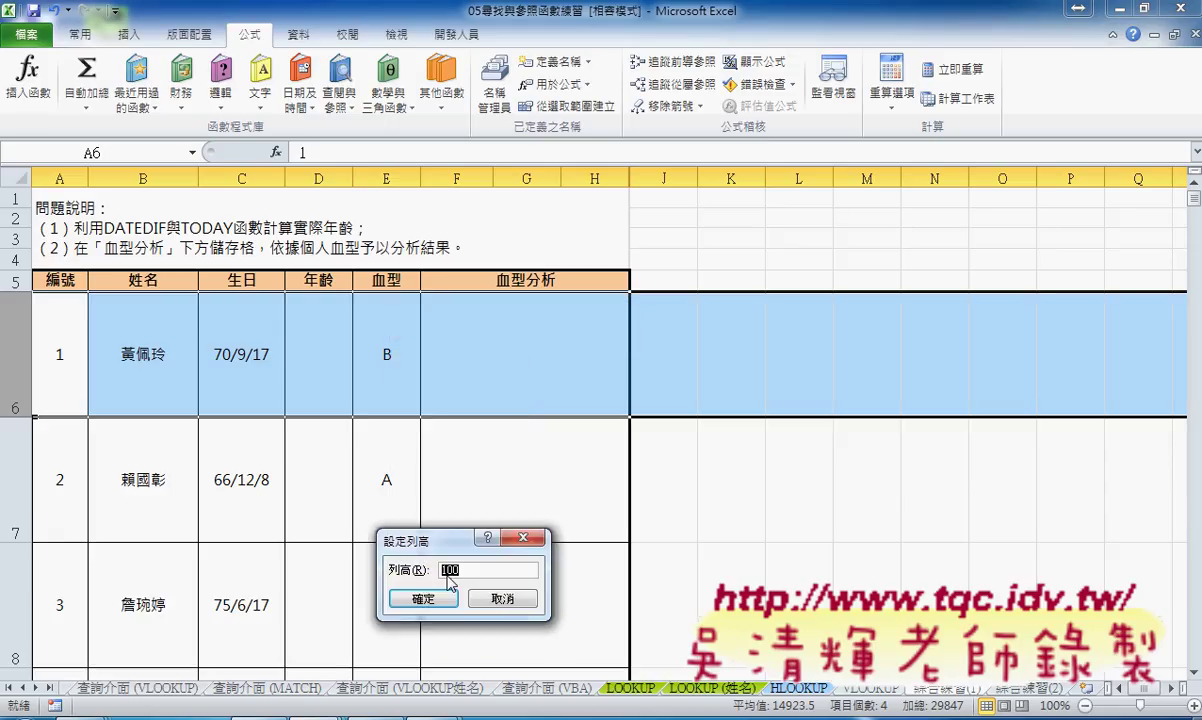
click(502, 597)
Enter =DATEDIF(C6,TODAY(),"Y") in D6 and fill it down so ages show 34, 38 and 29.
click(325, 385)
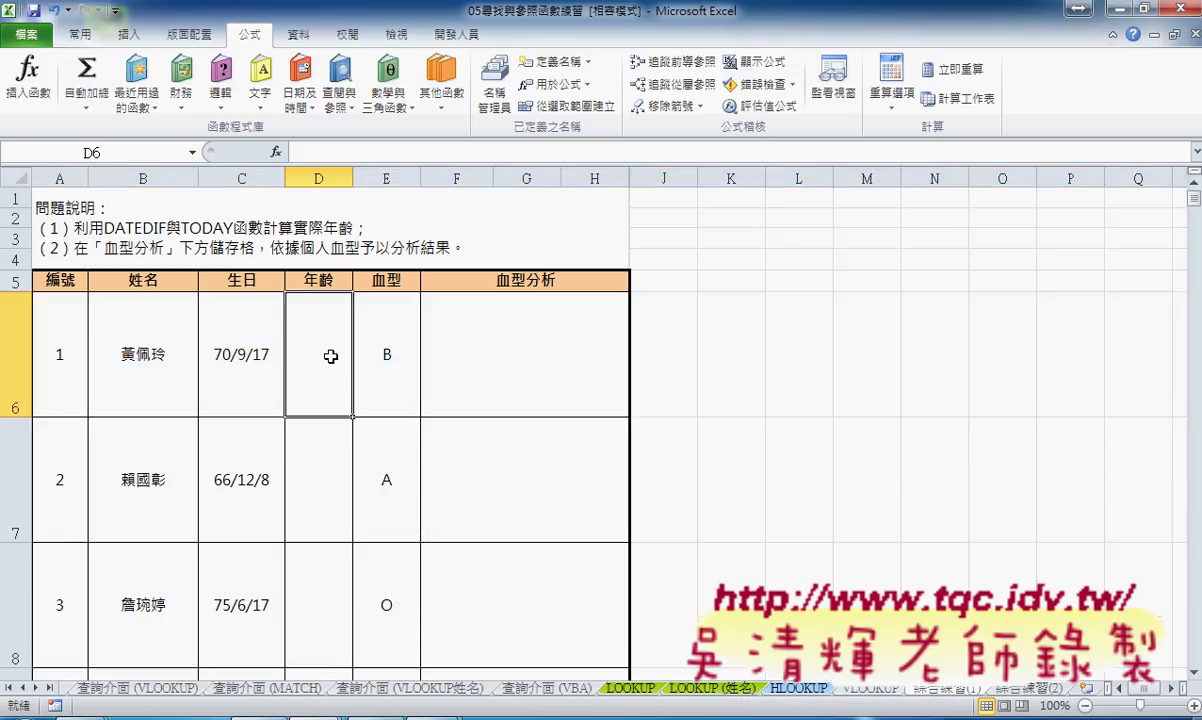
click(302, 152)
text(=)
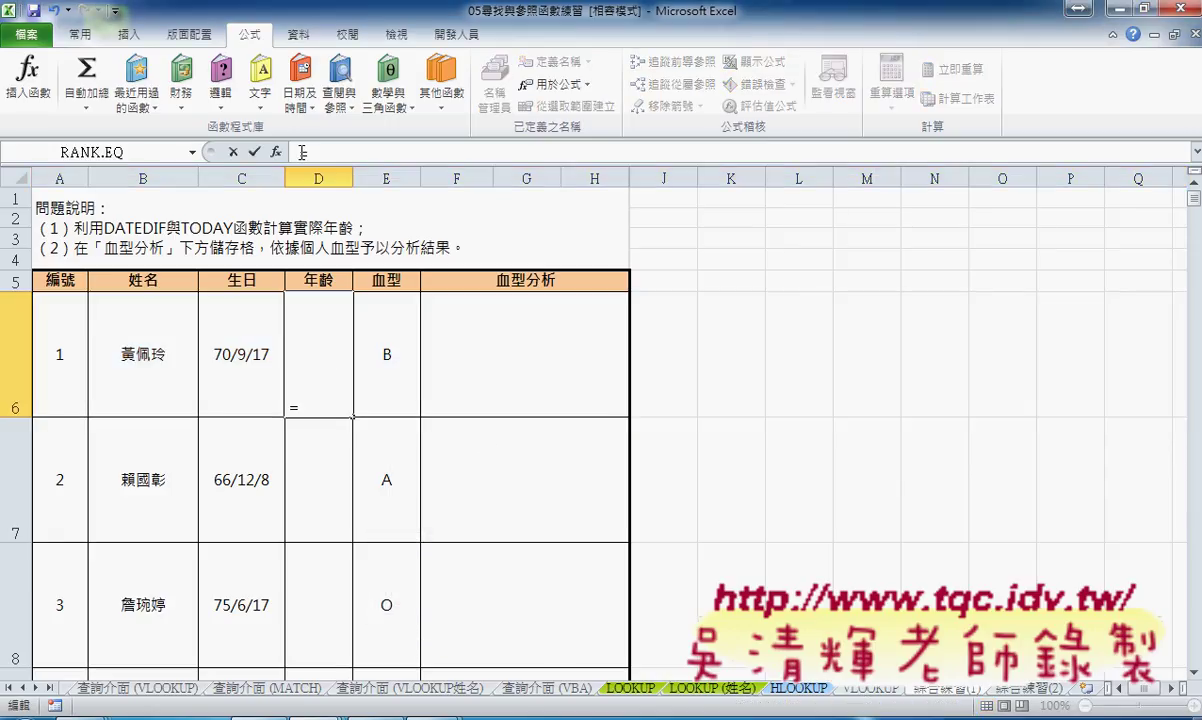
text(date)
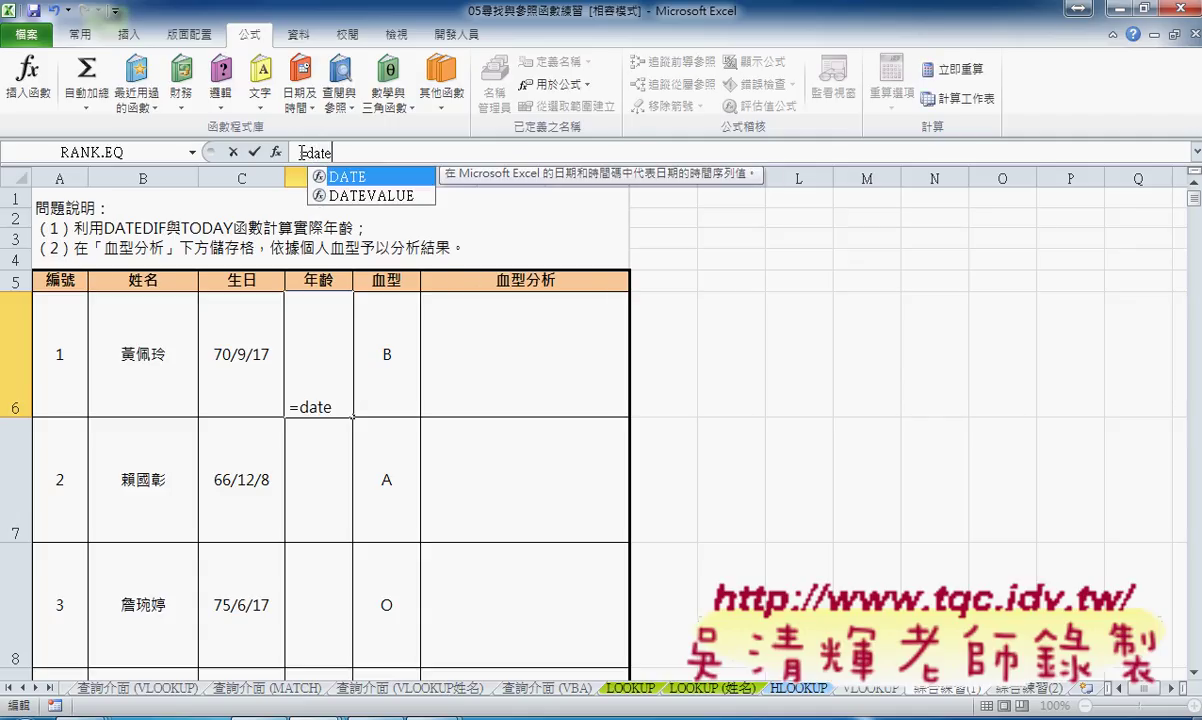
text(dif)
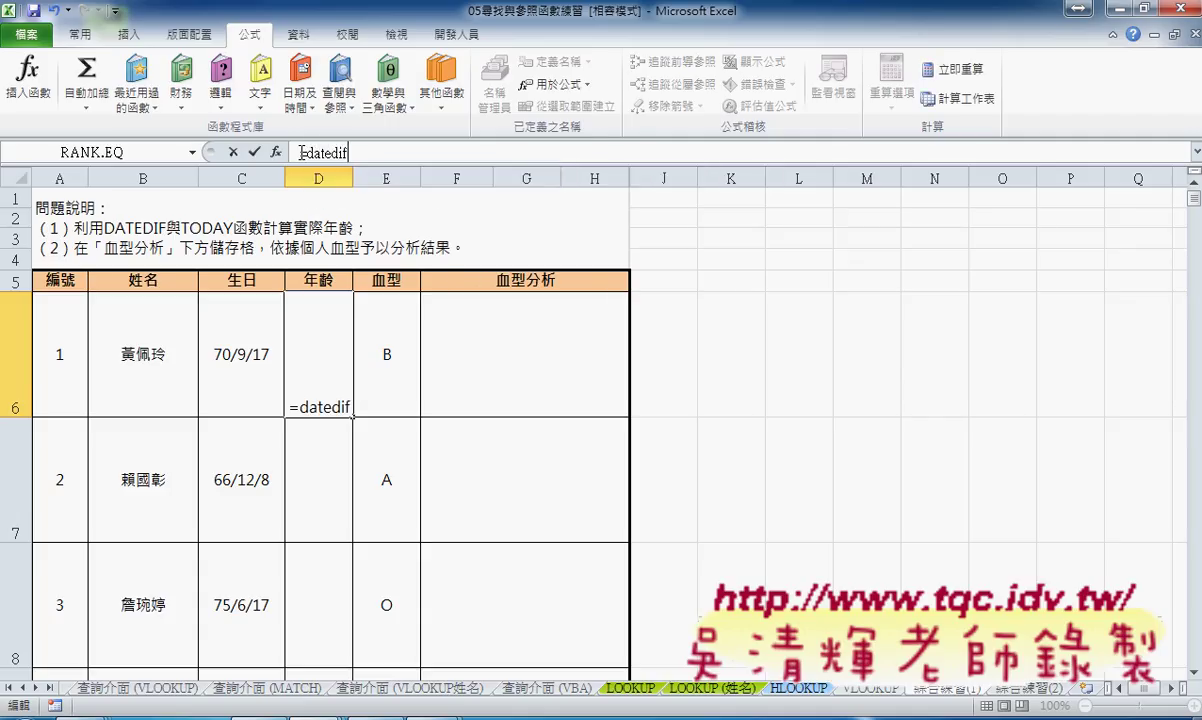
text(()
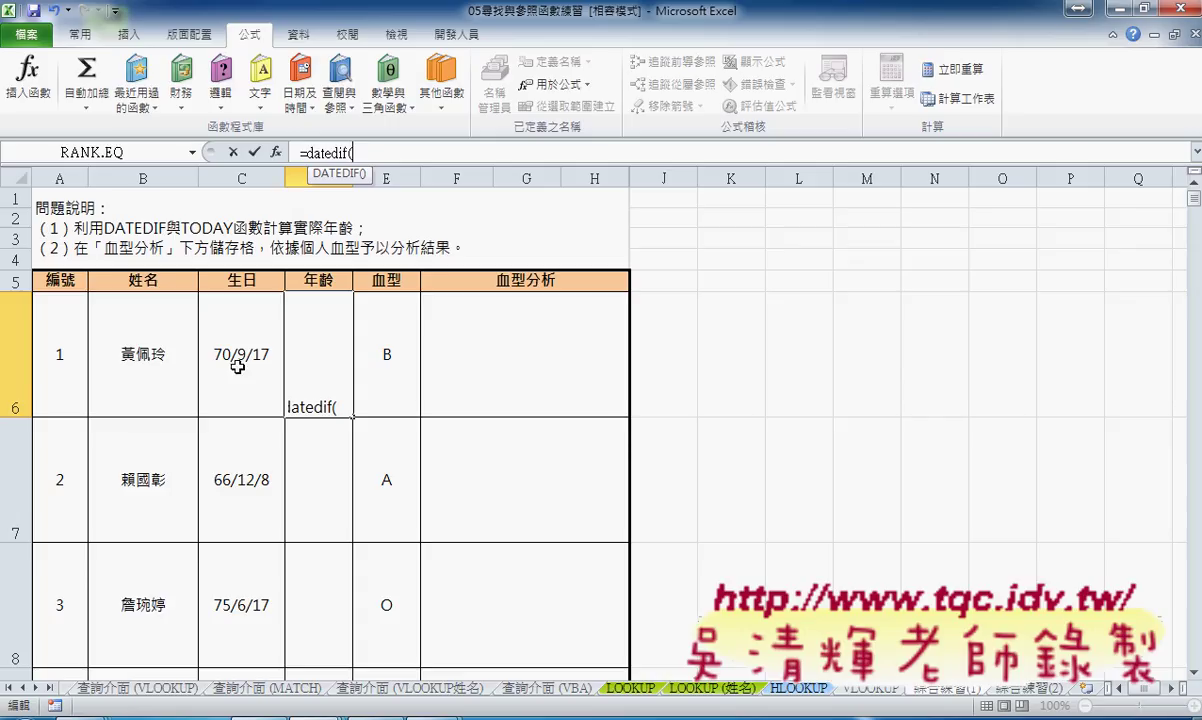
click(238, 366)
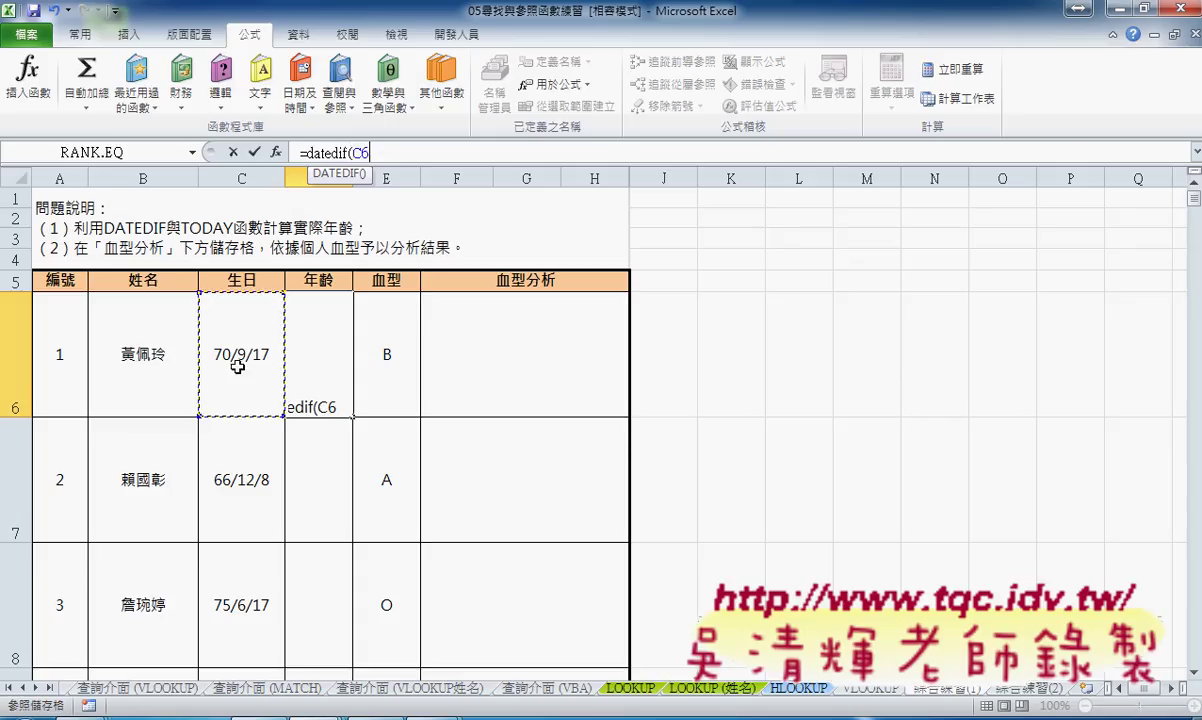
text(,)
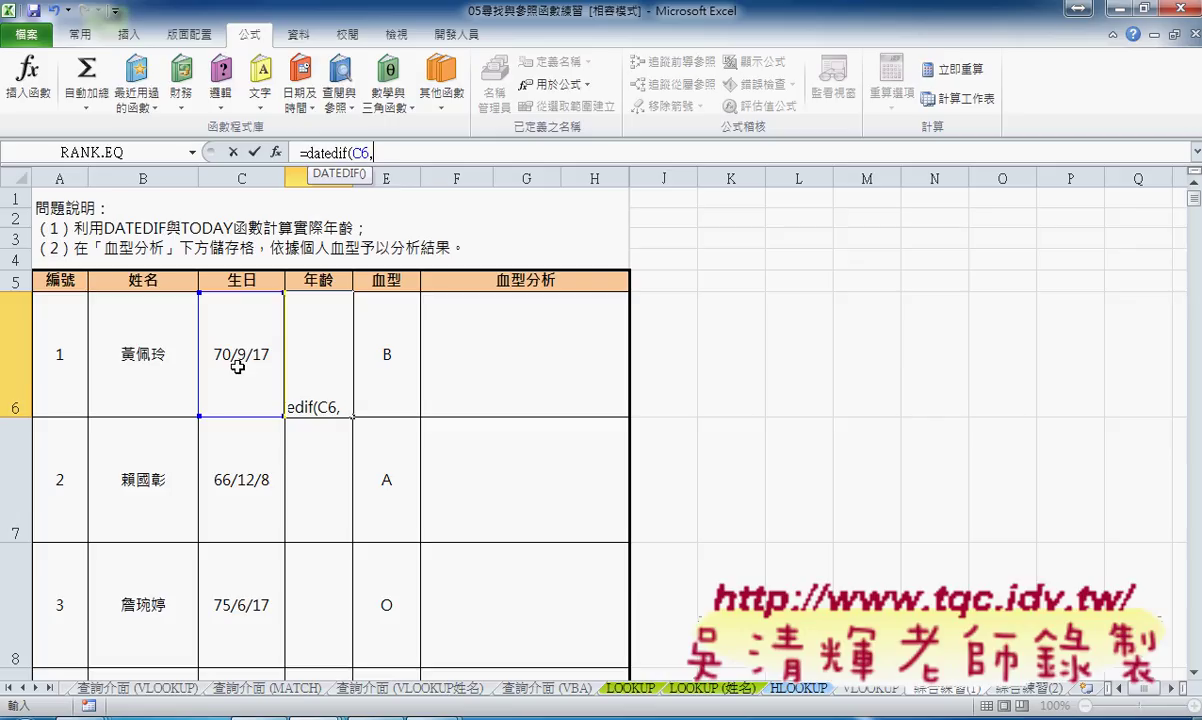
text(today)
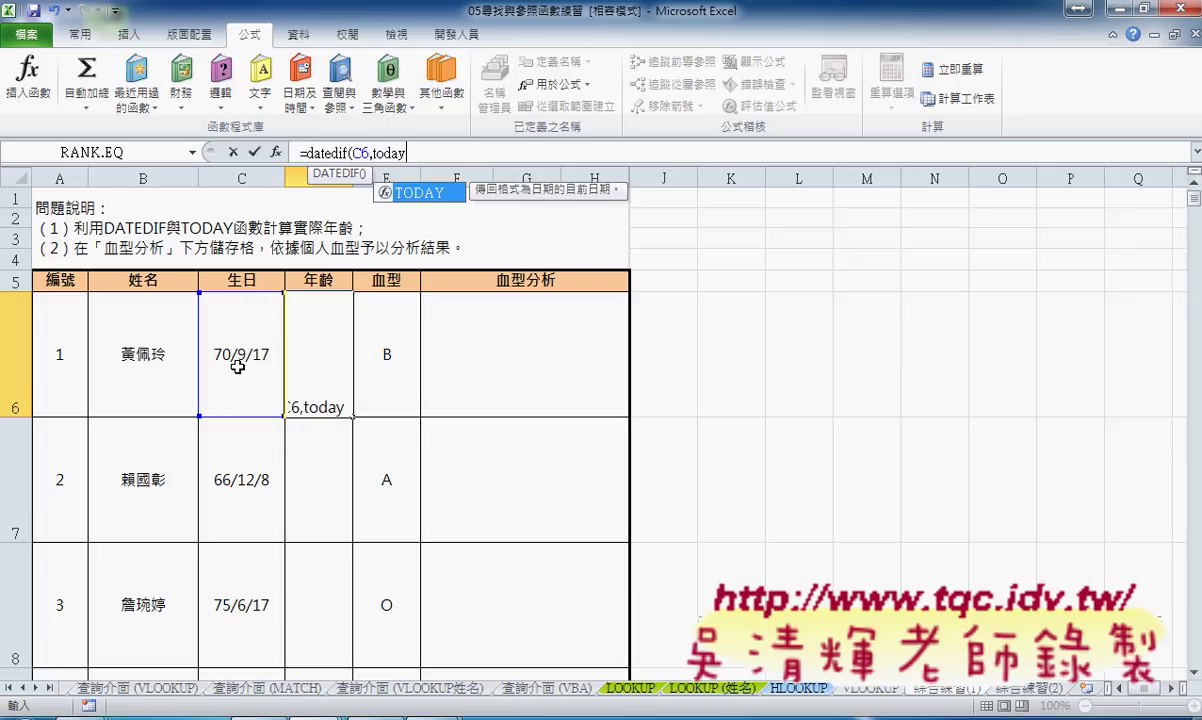
text((),)
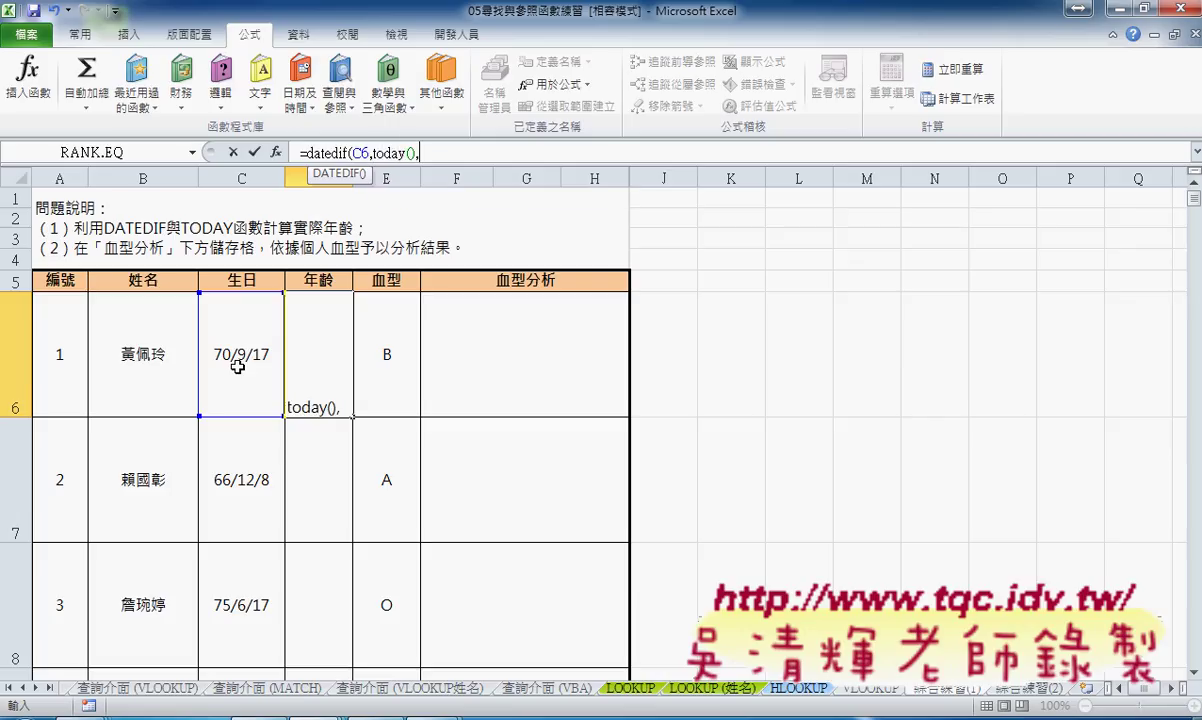
text("Y)
text("))
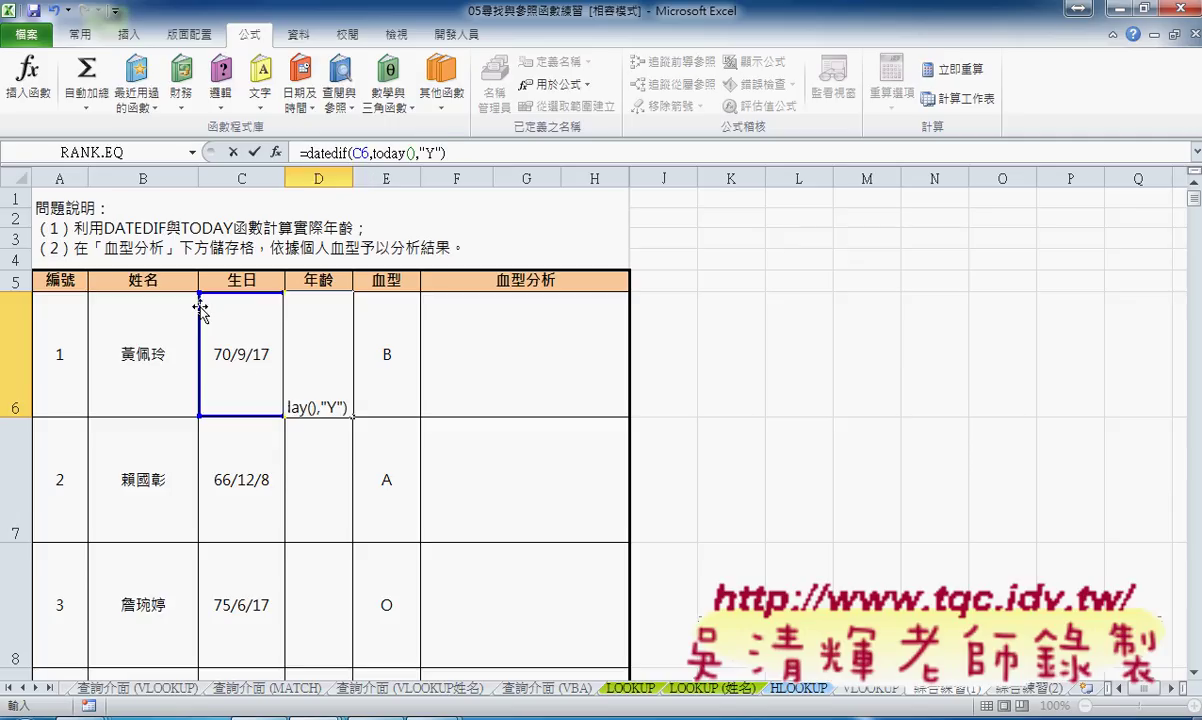
click(254, 152)
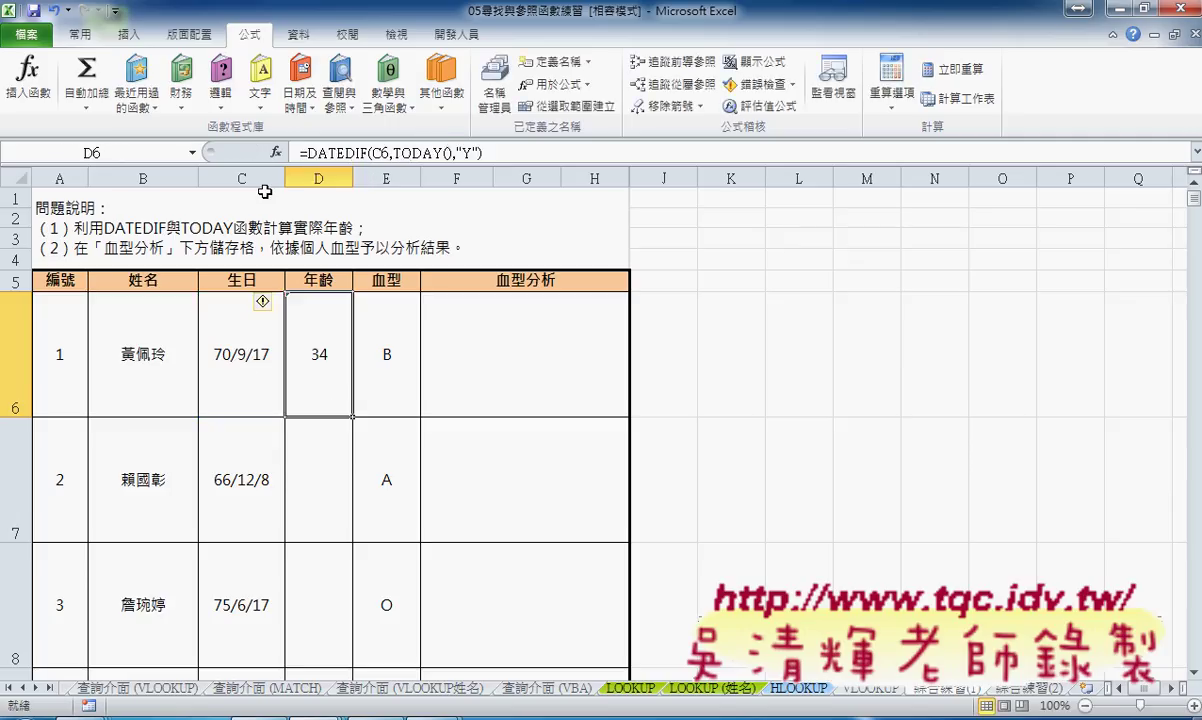
double_click(352, 415)
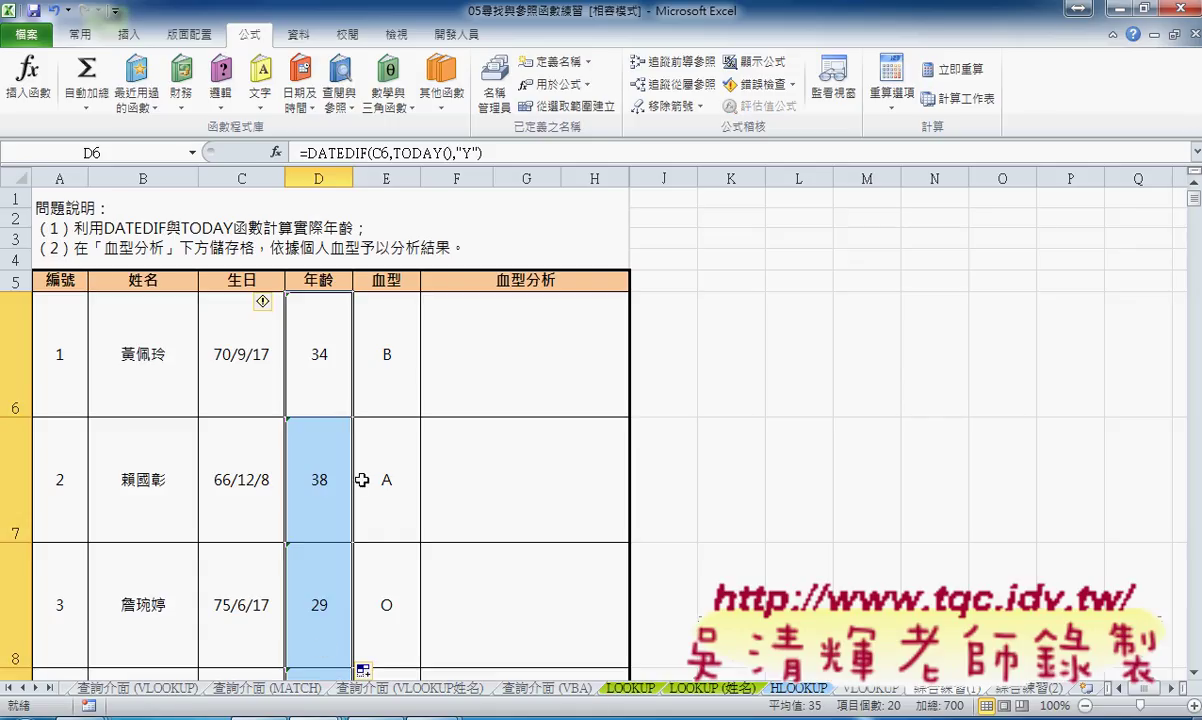
click(370, 343)
click(510, 346)
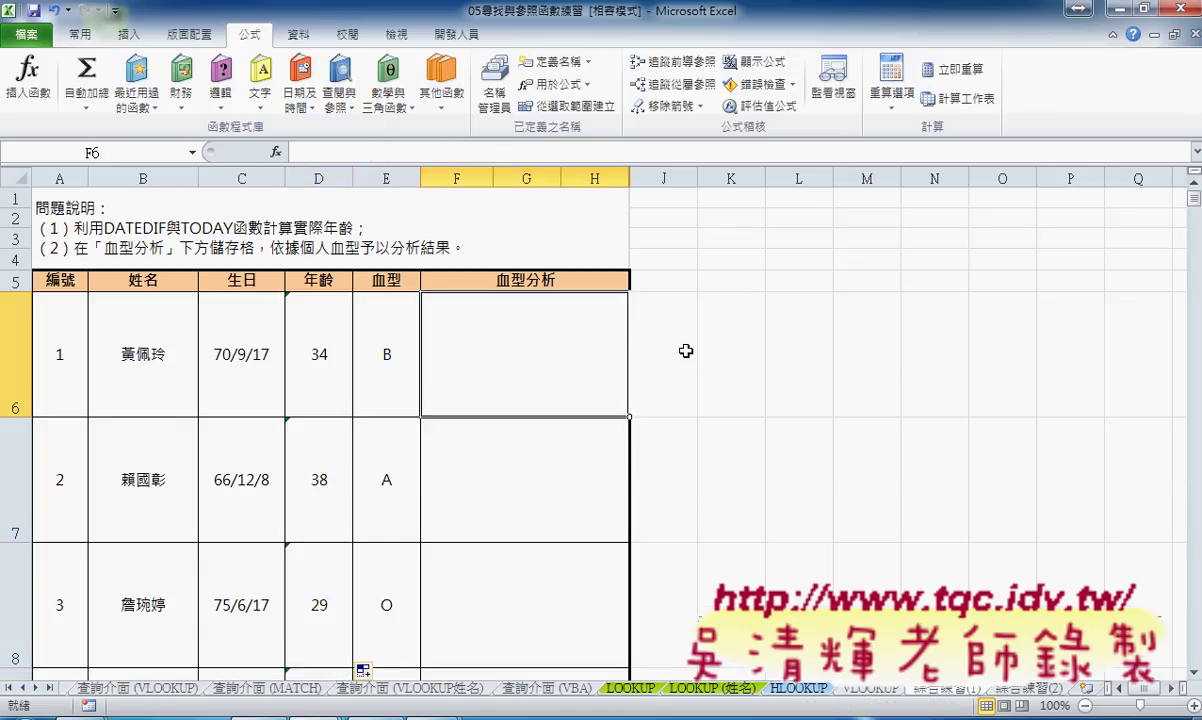
Scroll down to the blood-type evaluation table in rows 27–31 for blood types A, B, AB and O.
scroll(687, 350, down, 2)
scroll(687, 350, down, 1)
scroll(687, 350, down, 1)
scroll(687, 350, down, 4)
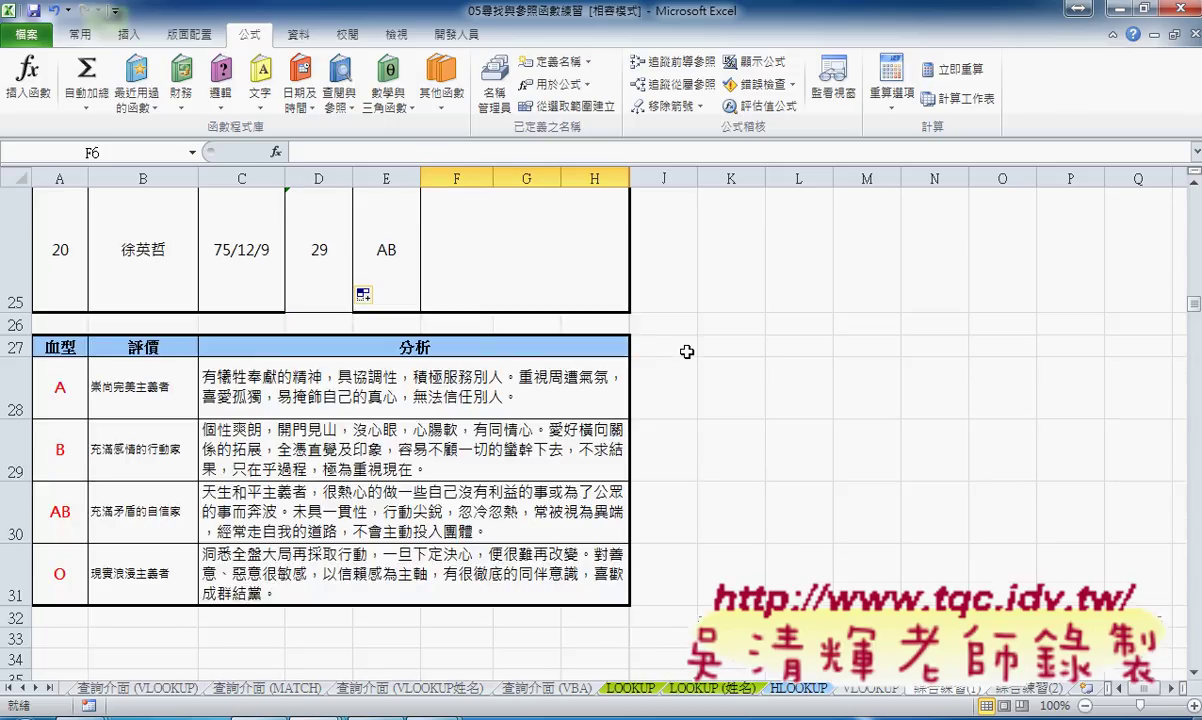
scroll(638, 312, down, 1)
scroll(134, 312, up, 2)
scroll(305, 468, down, 2)
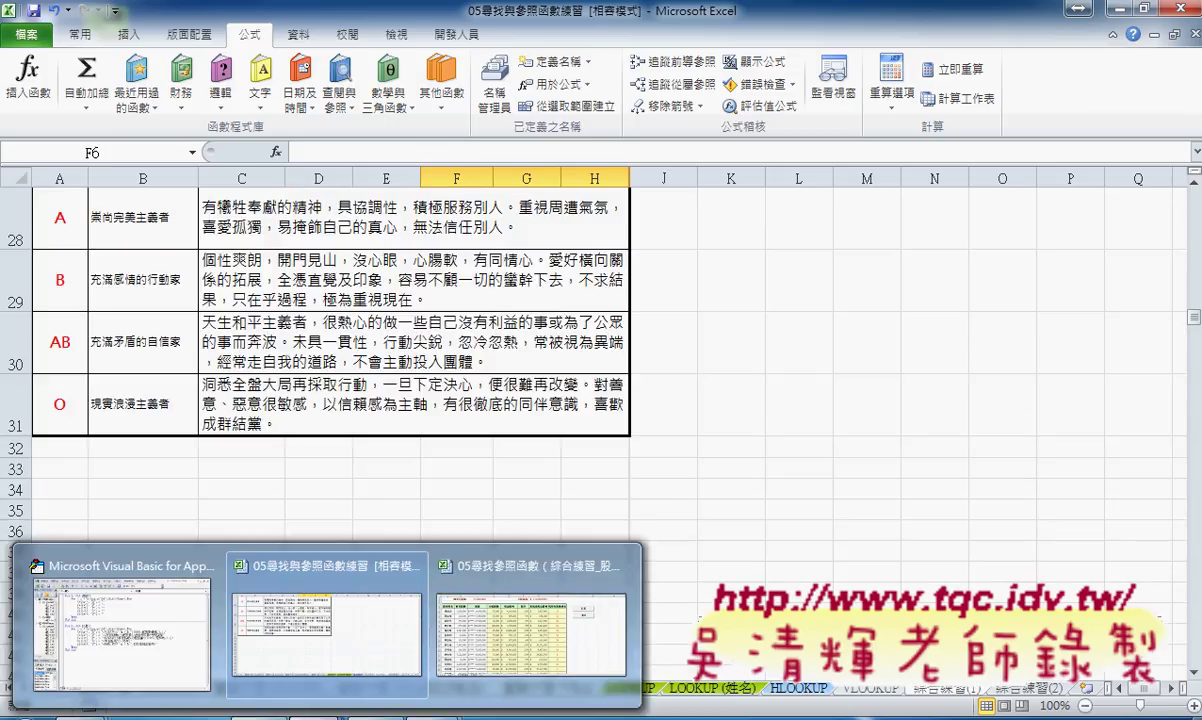
Bring up the Google Docs reference, scroll to the VBA code, then minimize Chrome.
click(314, 619)
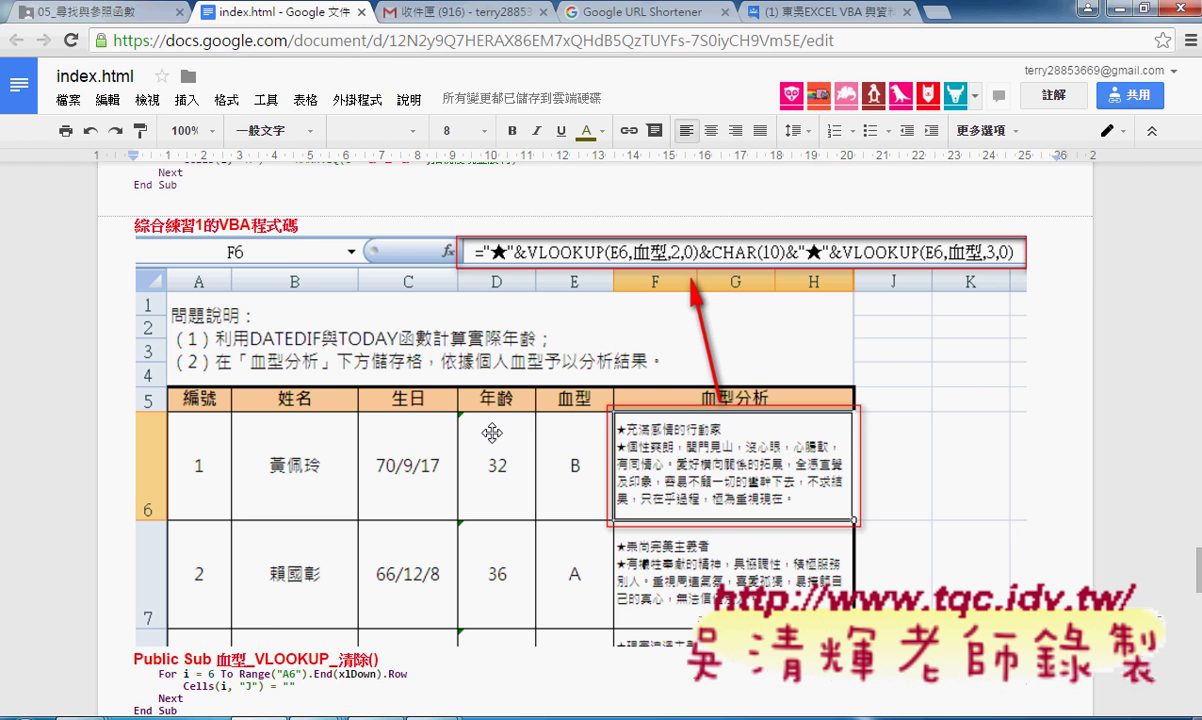
scroll(590, 405, down, 2)
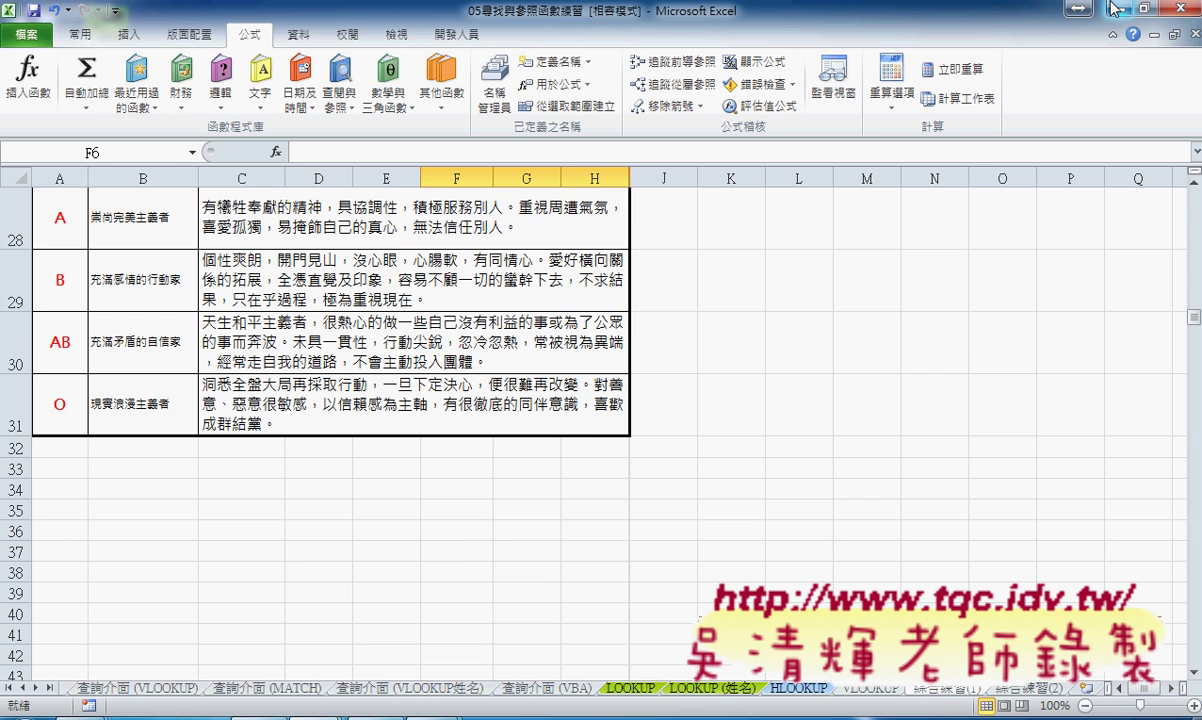
click(1087, 8)
Point out the blood type A and B evaluations in the table at B28 and B29.
scroll(421, 268, up, 4)
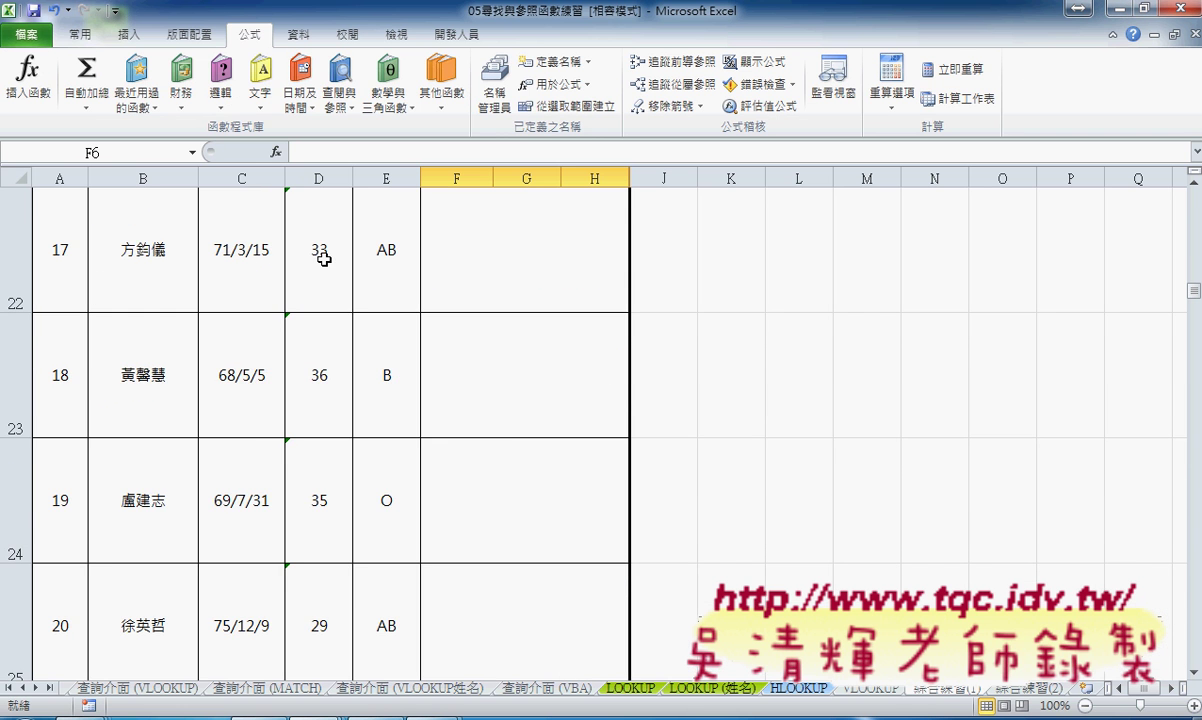
scroll(305, 244, down, 3)
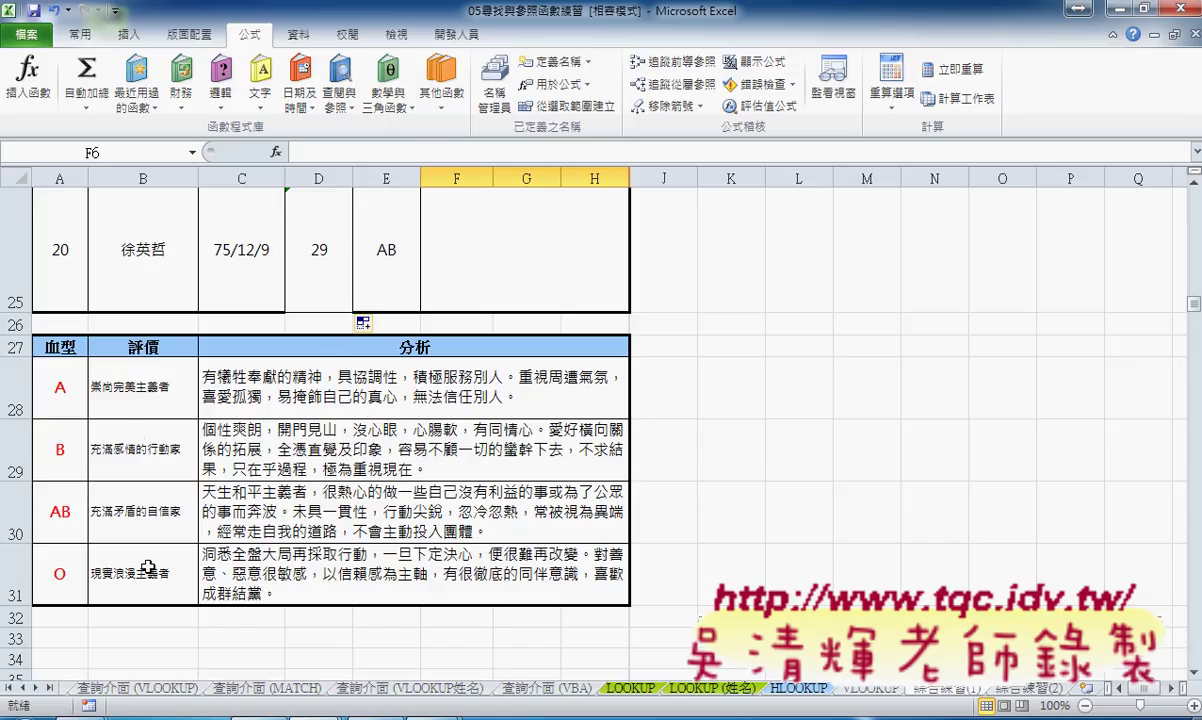
click(136, 426)
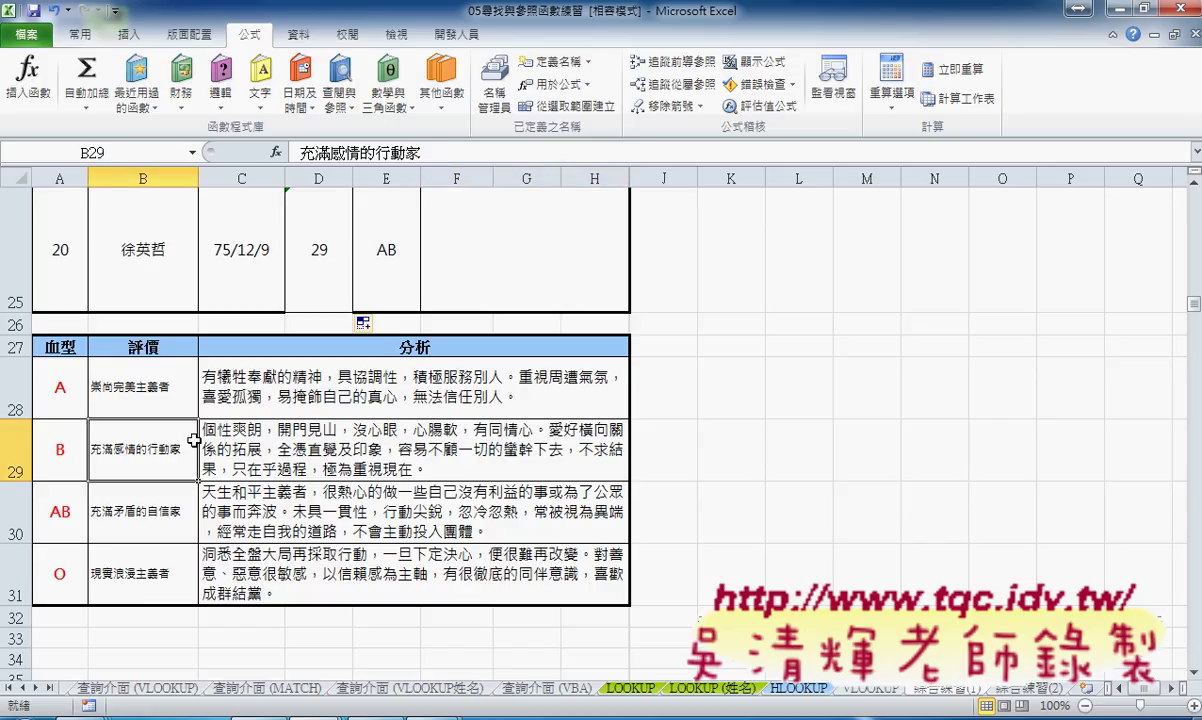
click(169, 403)
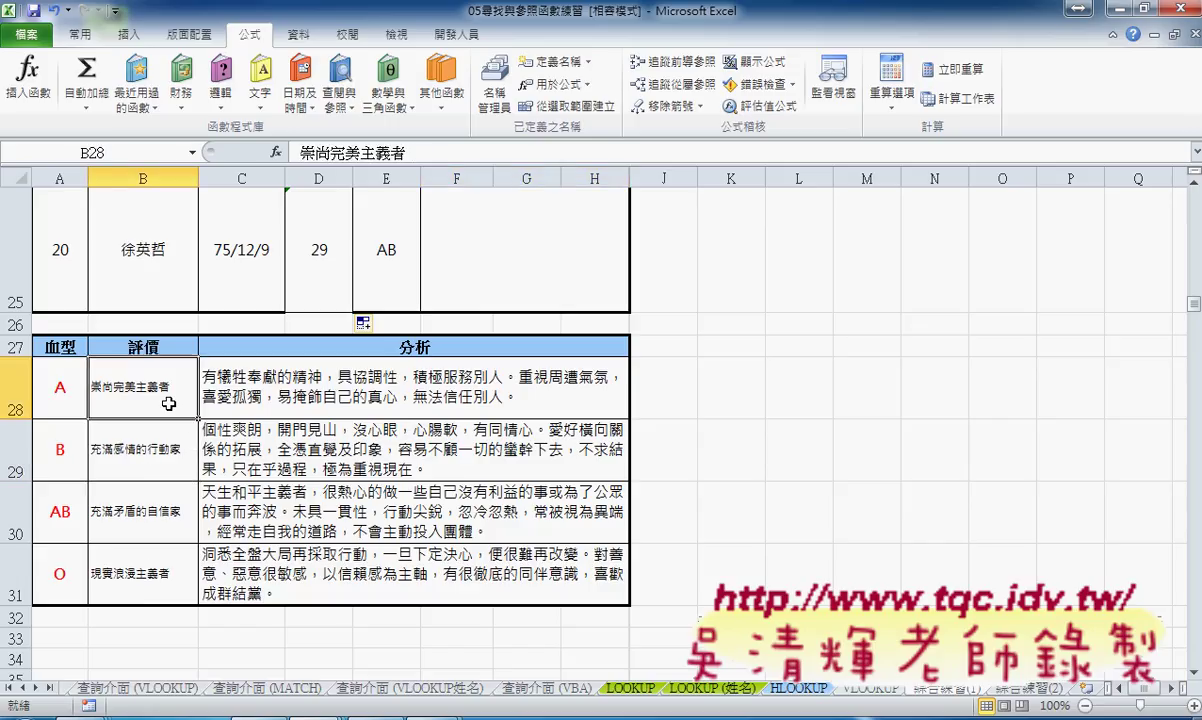
click(156, 467)
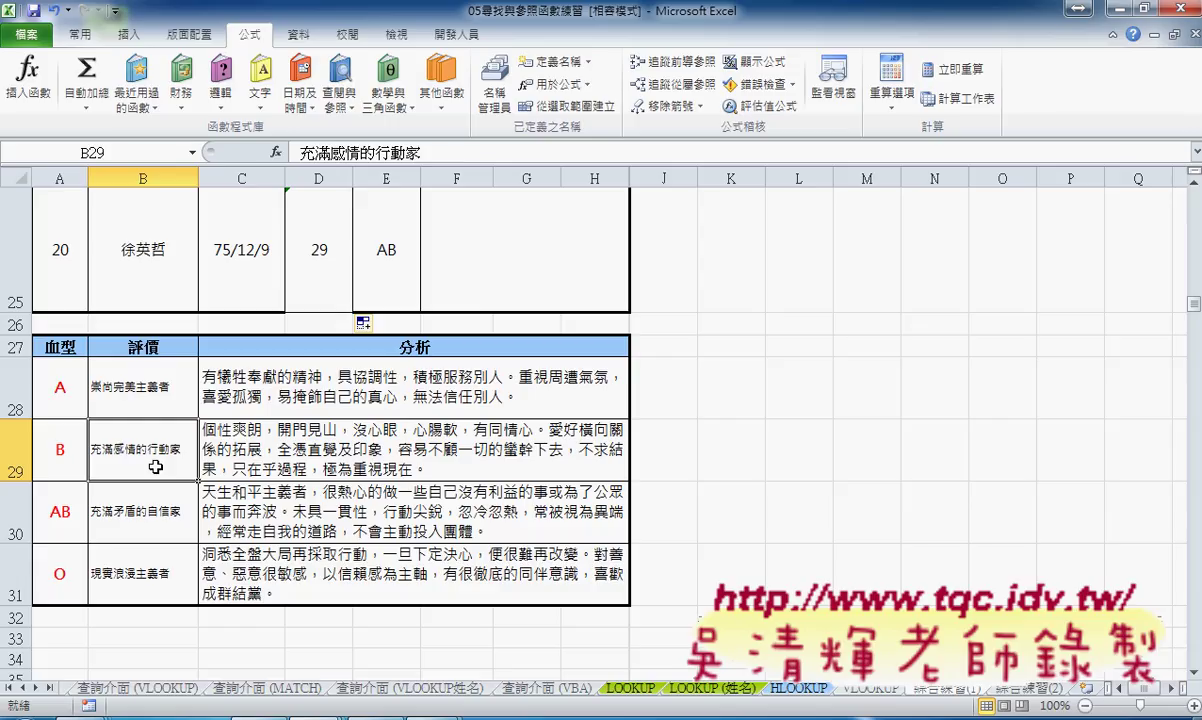
click(145, 398)
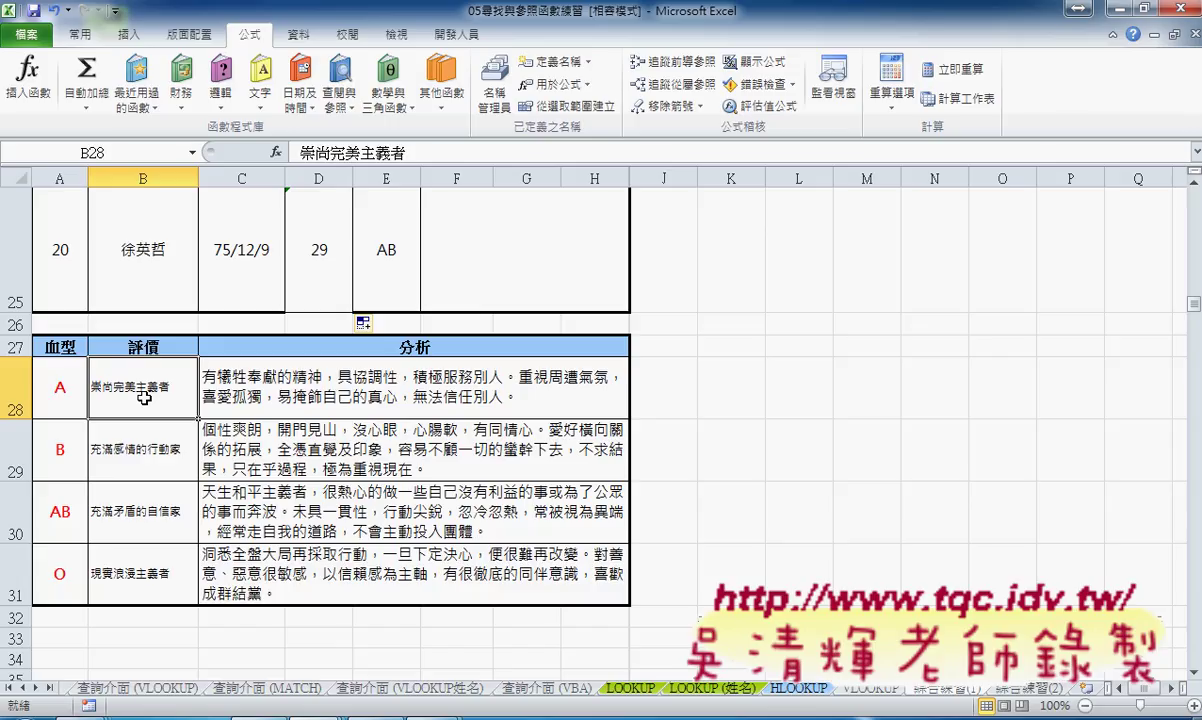
Scroll back to the top, select F6 then the empty cell K6, and show the Insert ribbon.
scroll(351, 445, up, 3)
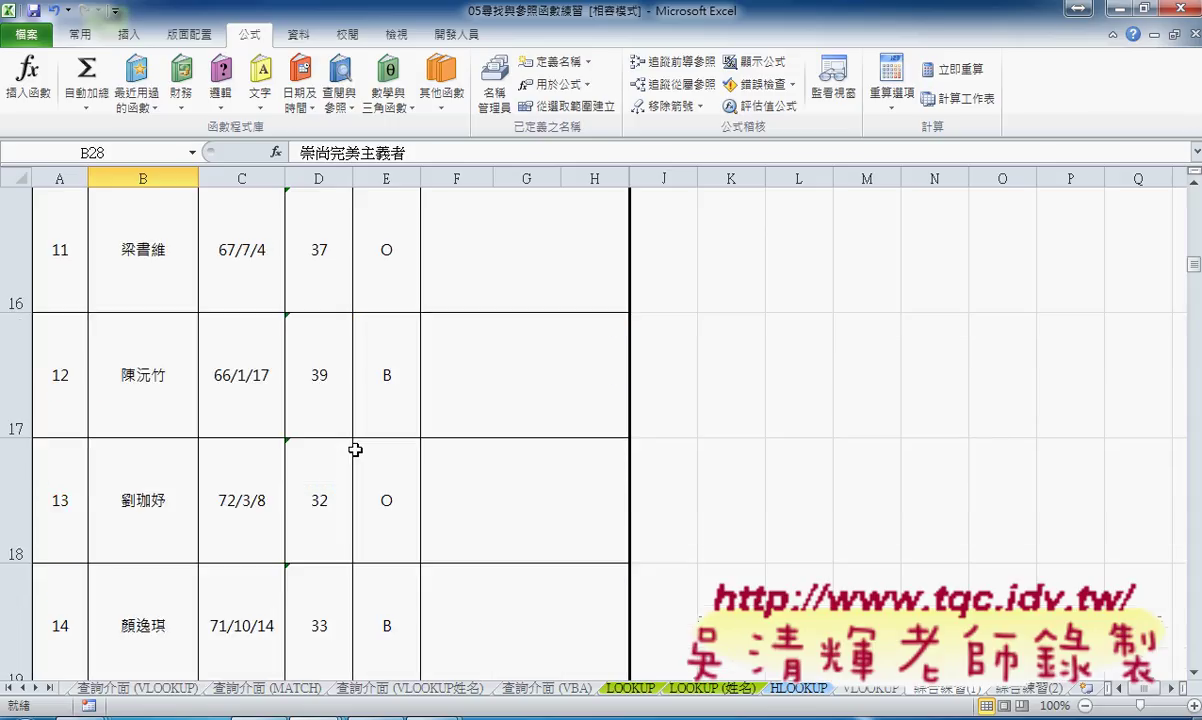
scroll(355, 445, up, 3)
scroll(362, 446, up, 2)
click(500, 362)
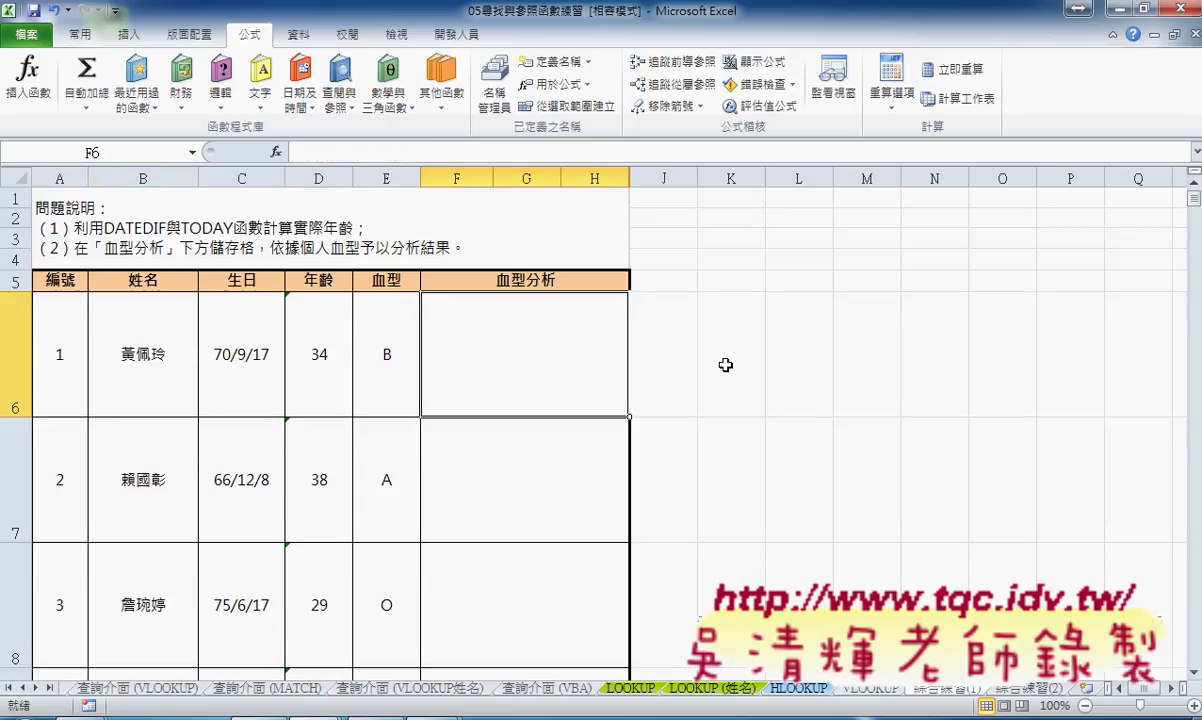
click(716, 322)
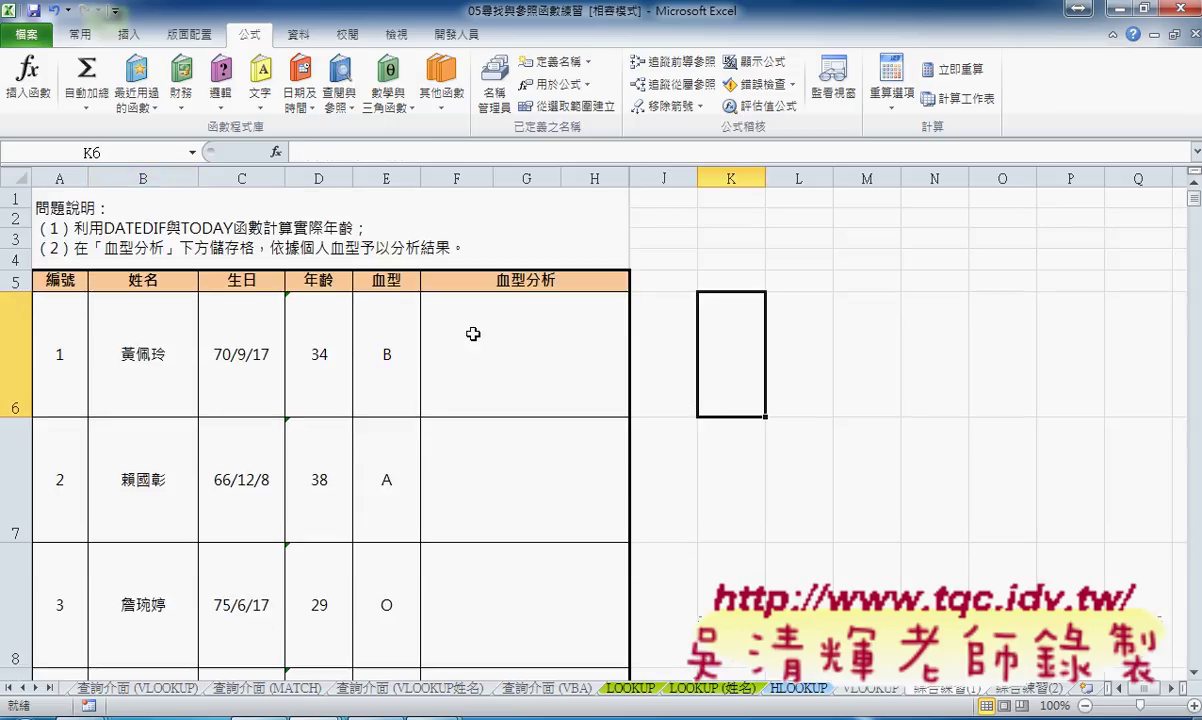
click(118, 37)
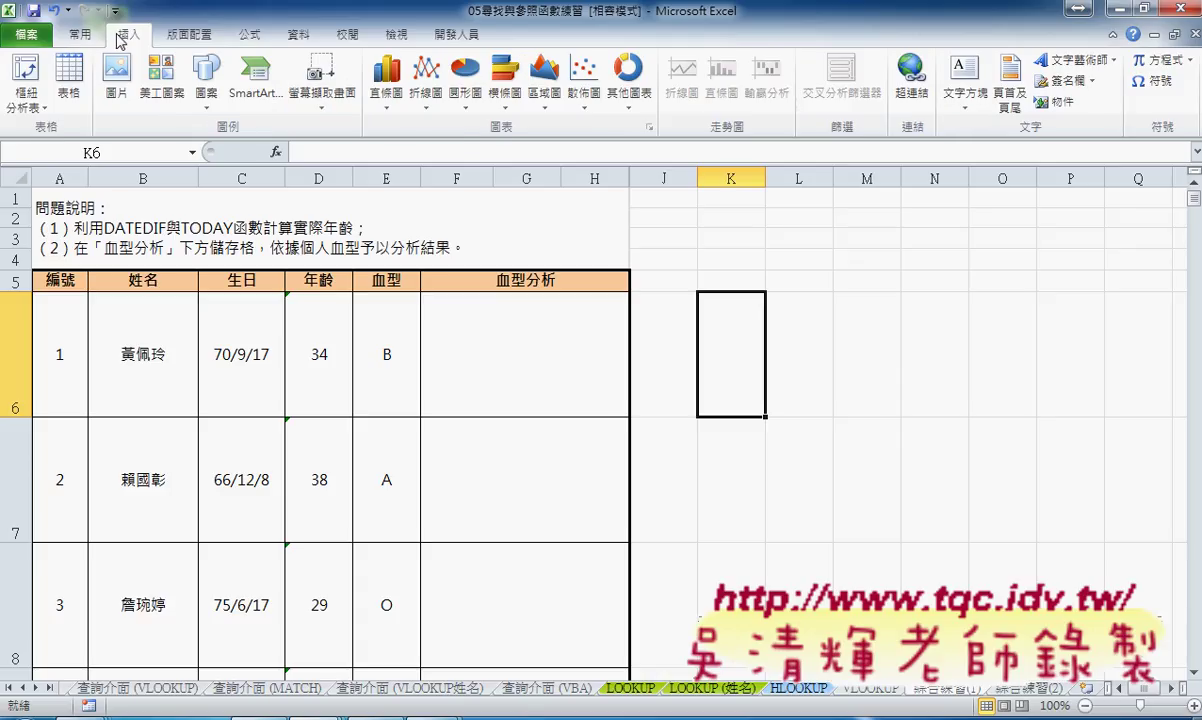
Open the Symbol dialog beside the table and browse the character subsets.
click(1152, 80)
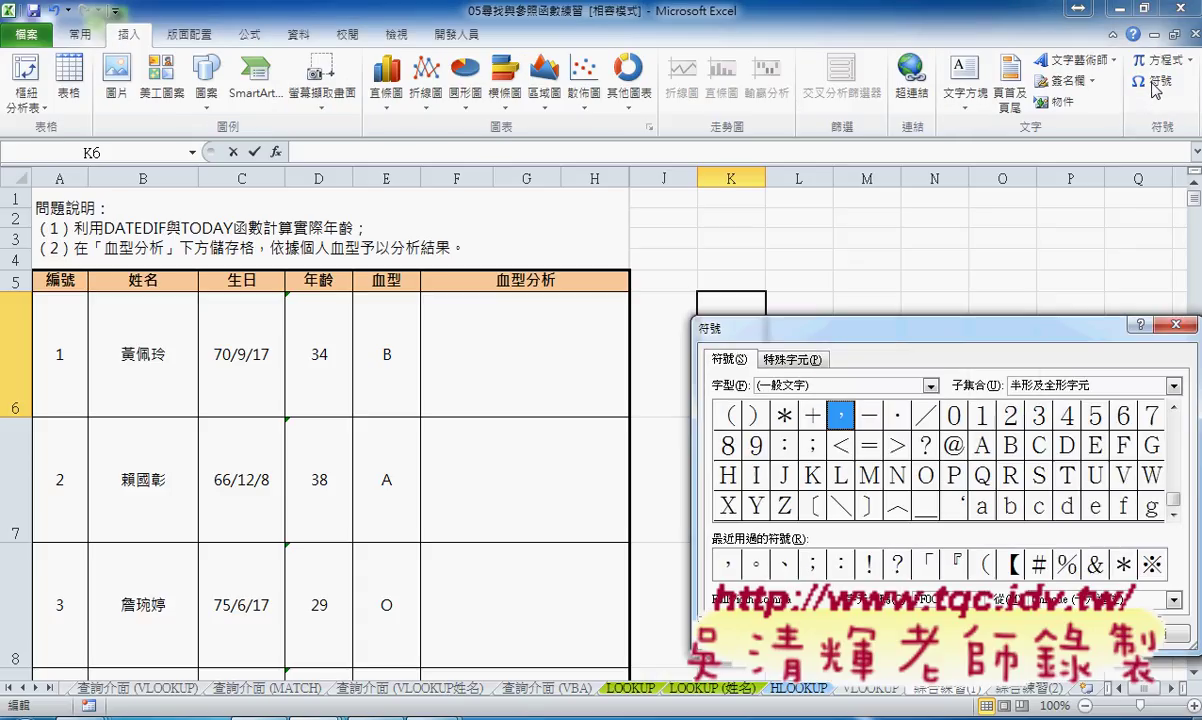
drag(979, 329, 857, 218)
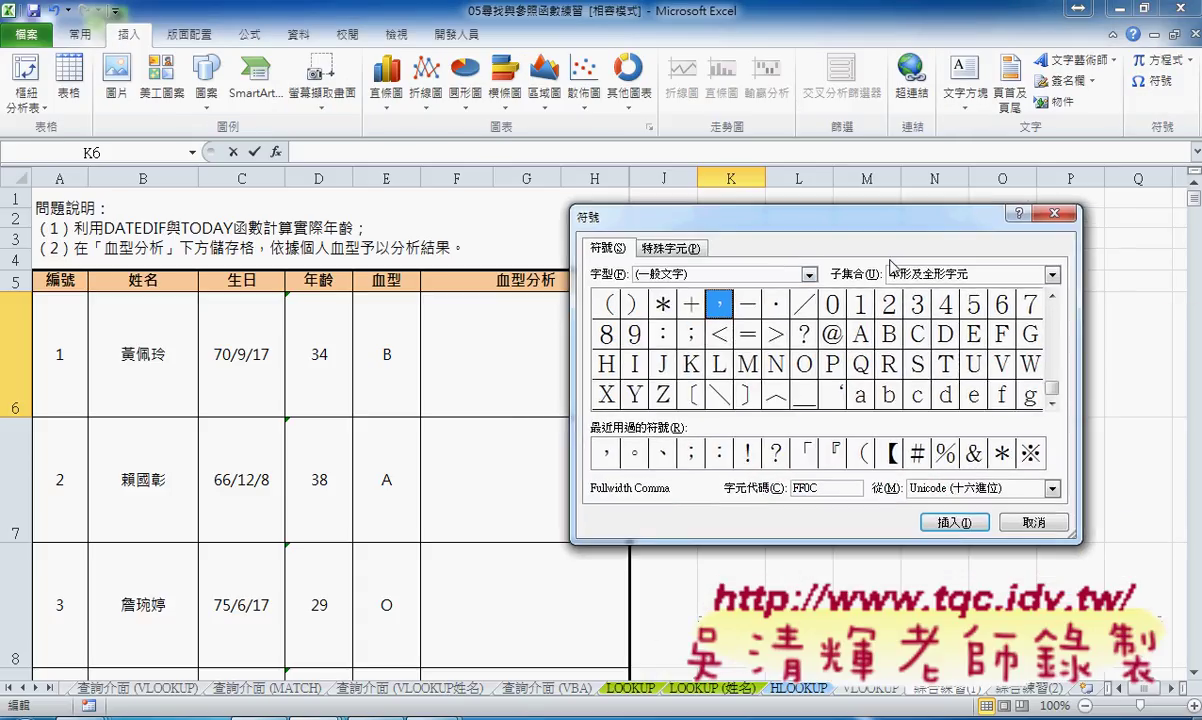
click(808, 274)
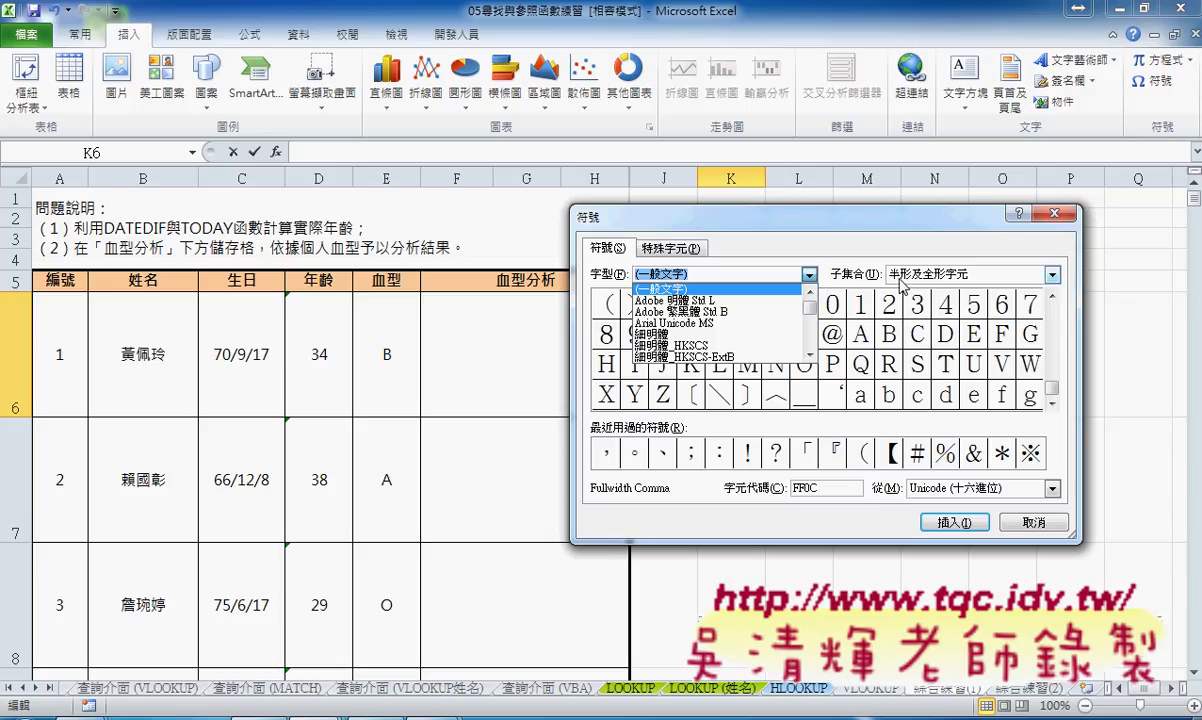
click(1052, 274)
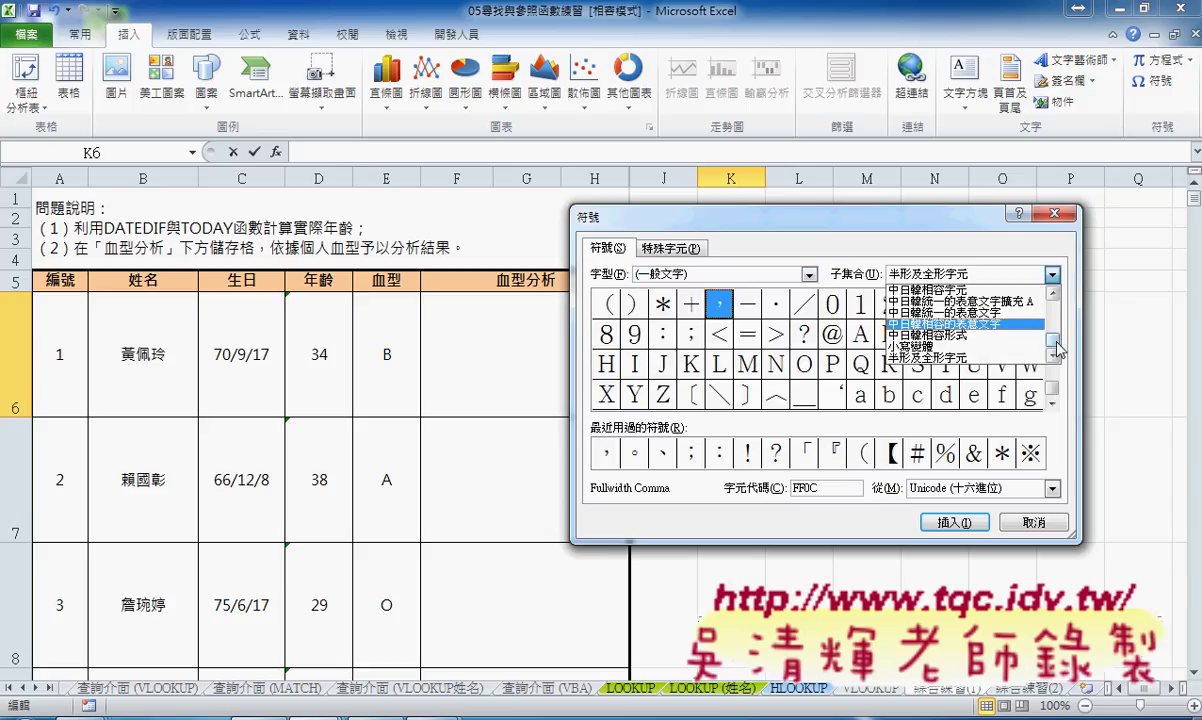
click(1053, 292)
click(1053, 292)
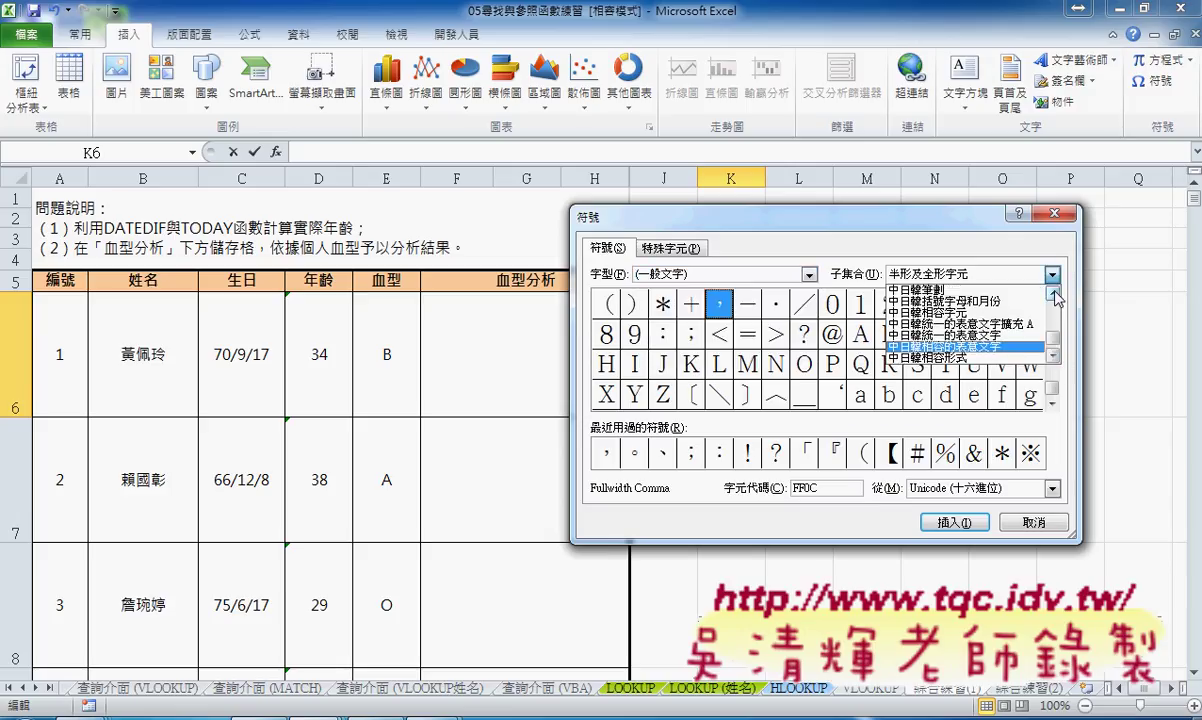
click(1053, 292)
click(1053, 292)
click(1053, 292)
click(1053, 292)
click(1053, 292)
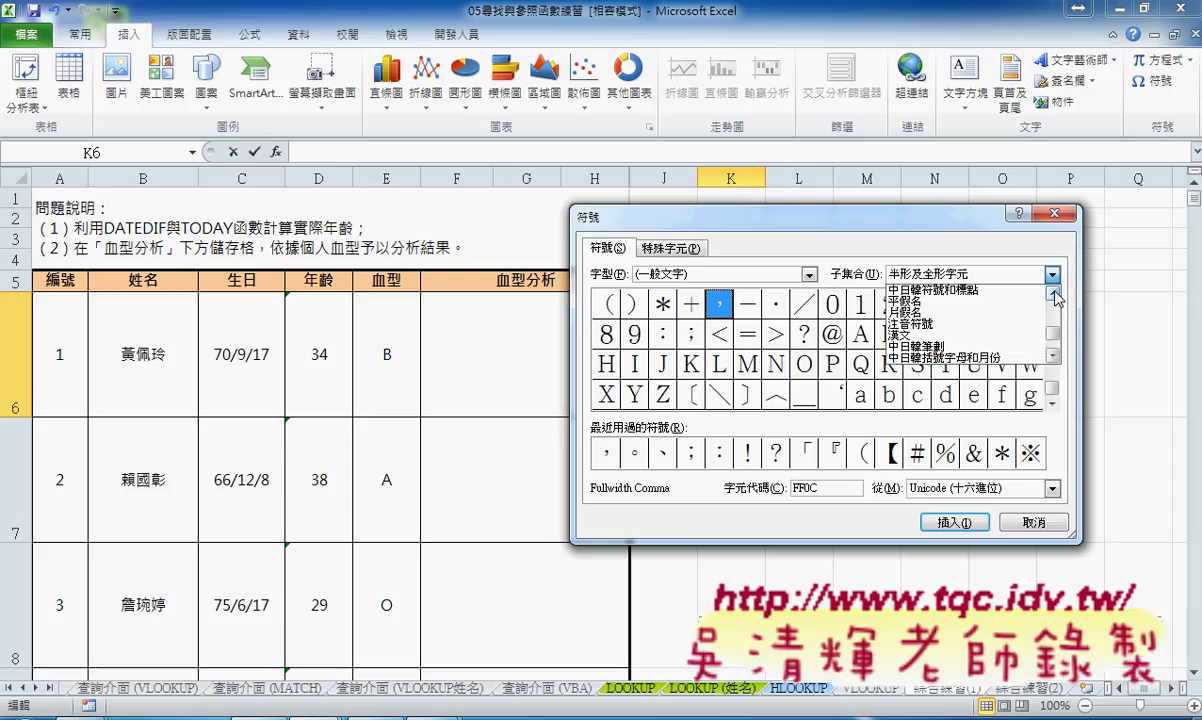
click(1053, 292)
click(1053, 292)
Settle on the 其他符號 subset of symbols.
click(990, 312)
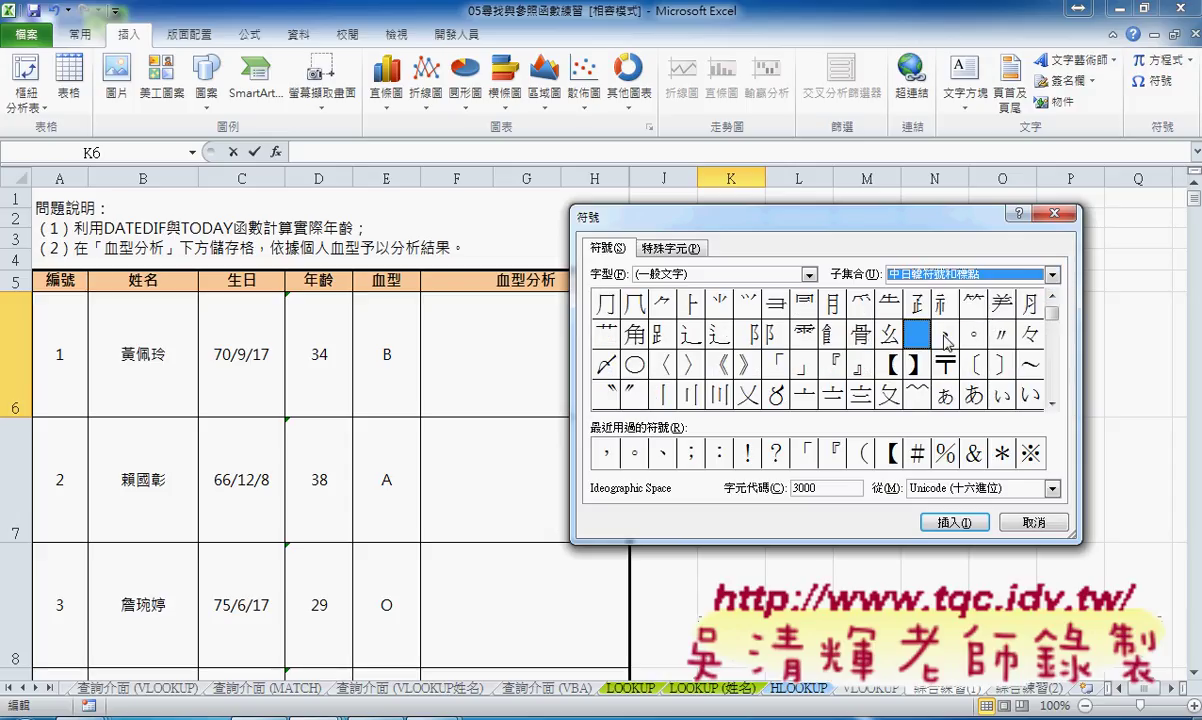
click(1052, 405)
click(1052, 405)
click(1052, 404)
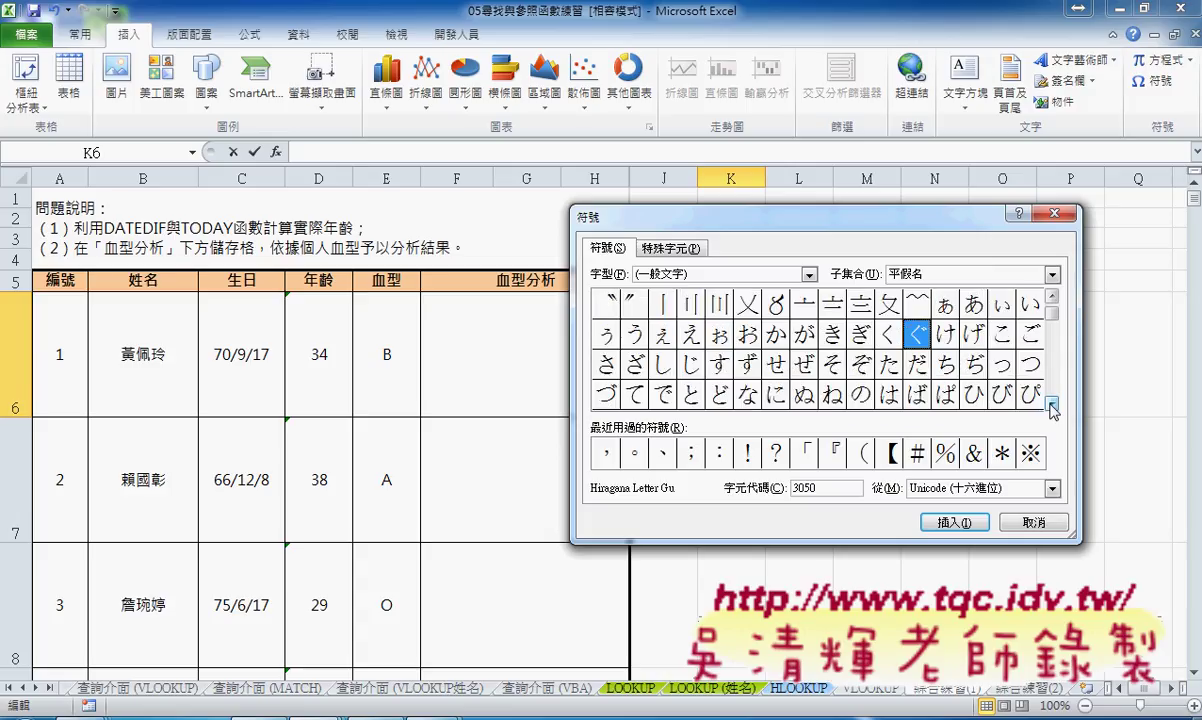
click(1052, 404)
click(1053, 296)
click(1053, 296)
click(1053, 296)
click(1053, 296)
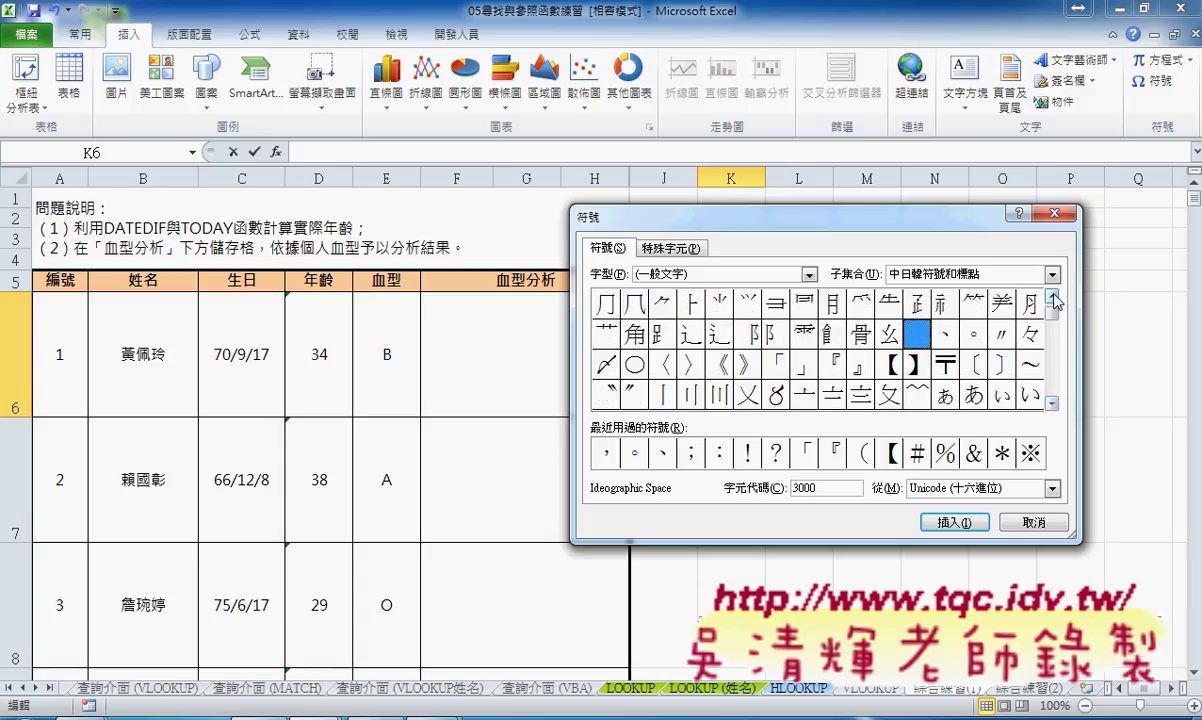
click(1053, 298)
click(1053, 298)
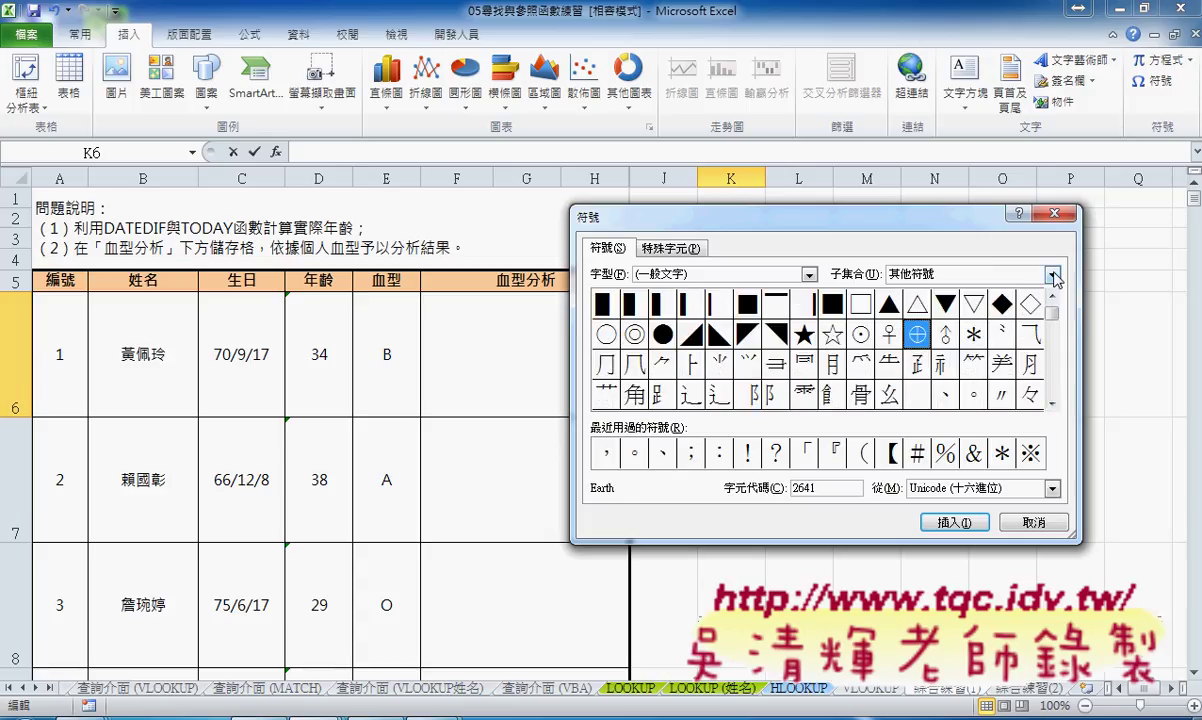
click(1052, 274)
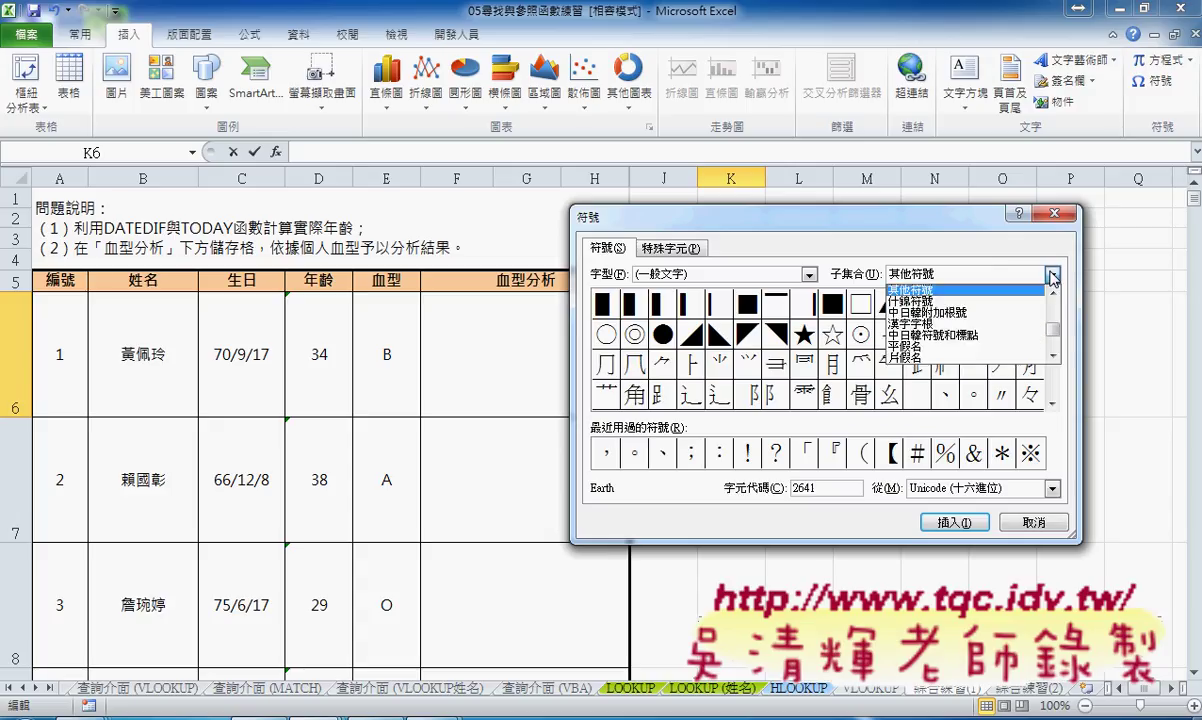
click(935, 291)
Insert the ★ Black Star into K6 and close the Symbol dialog.
click(804, 333)
click(960, 523)
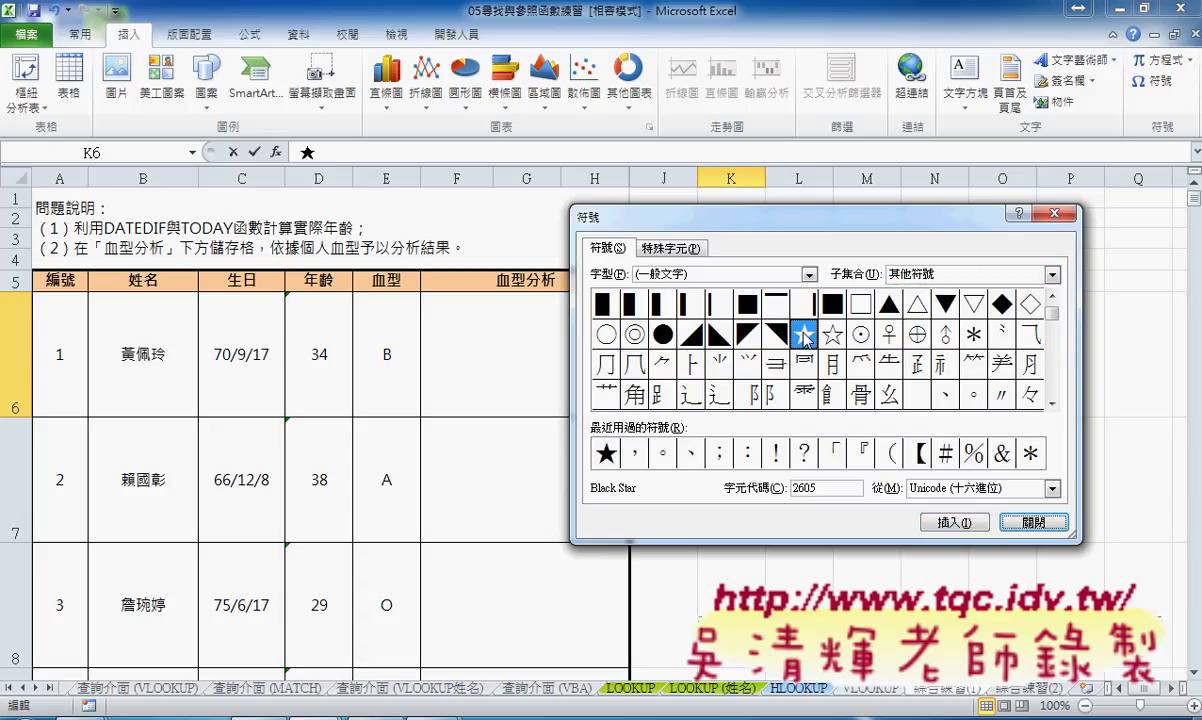
click(1035, 522)
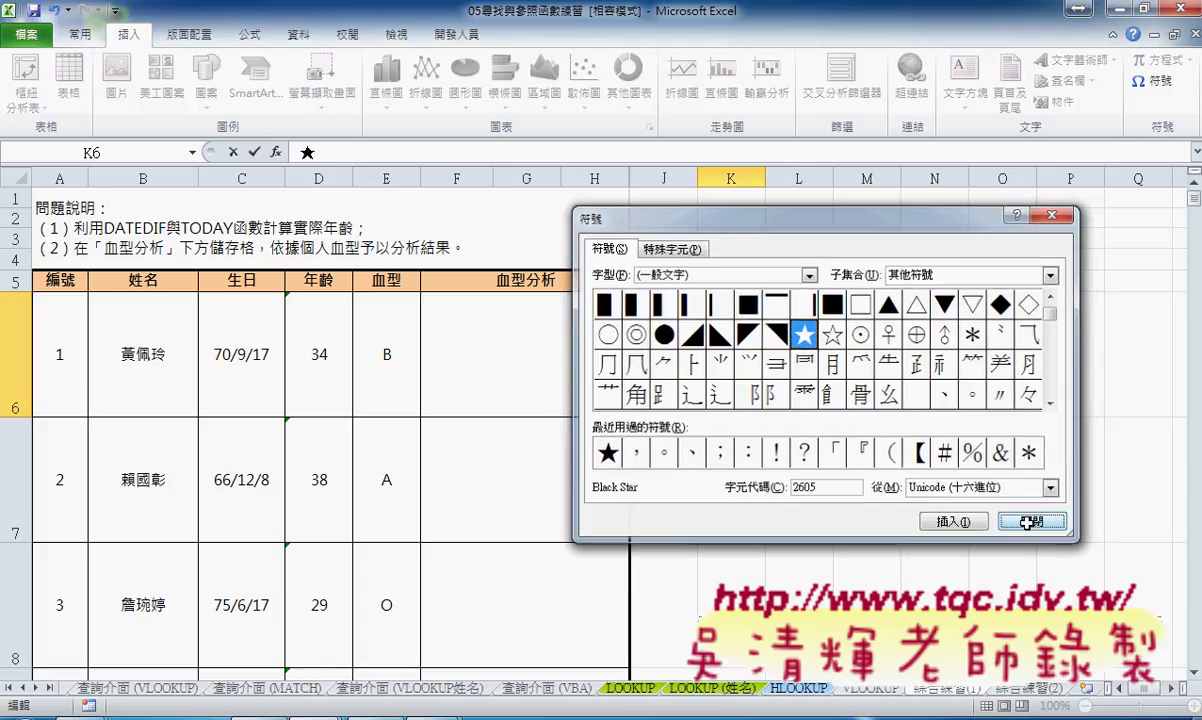
drag(728, 358, 699, 356)
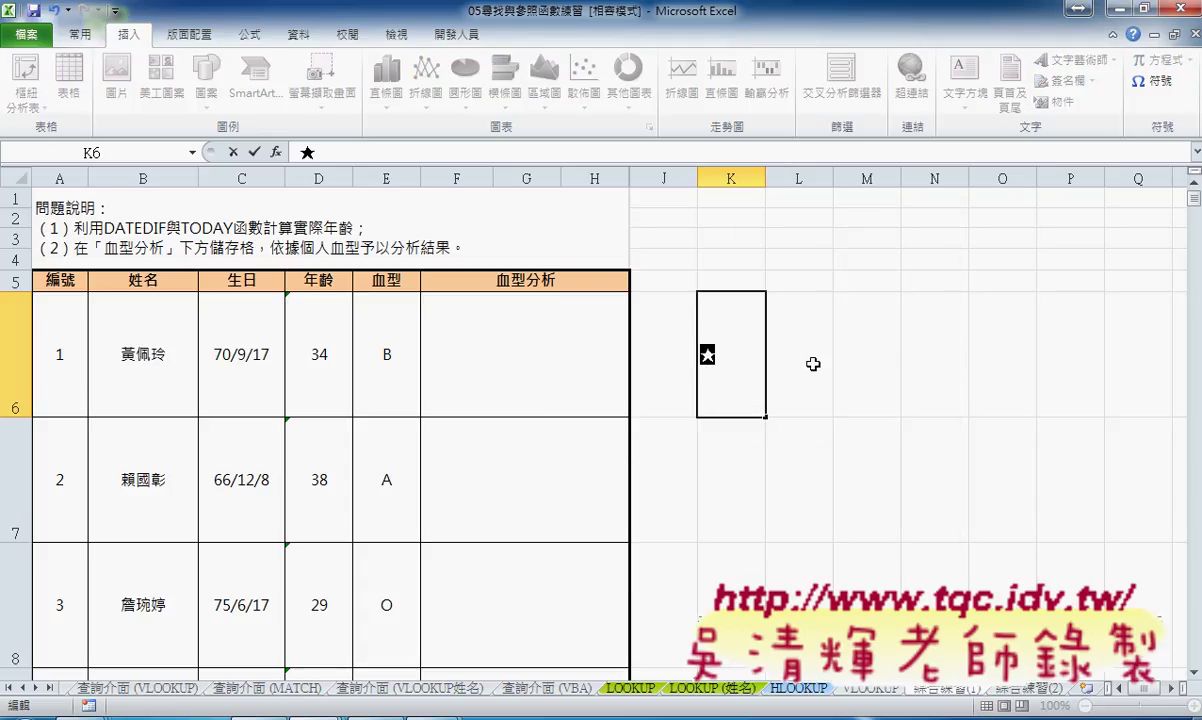
Remove the ★ from K6 and start F6's formula as ="★"&.
key(BackSpace)
click(344, 151)
click(460, 326)
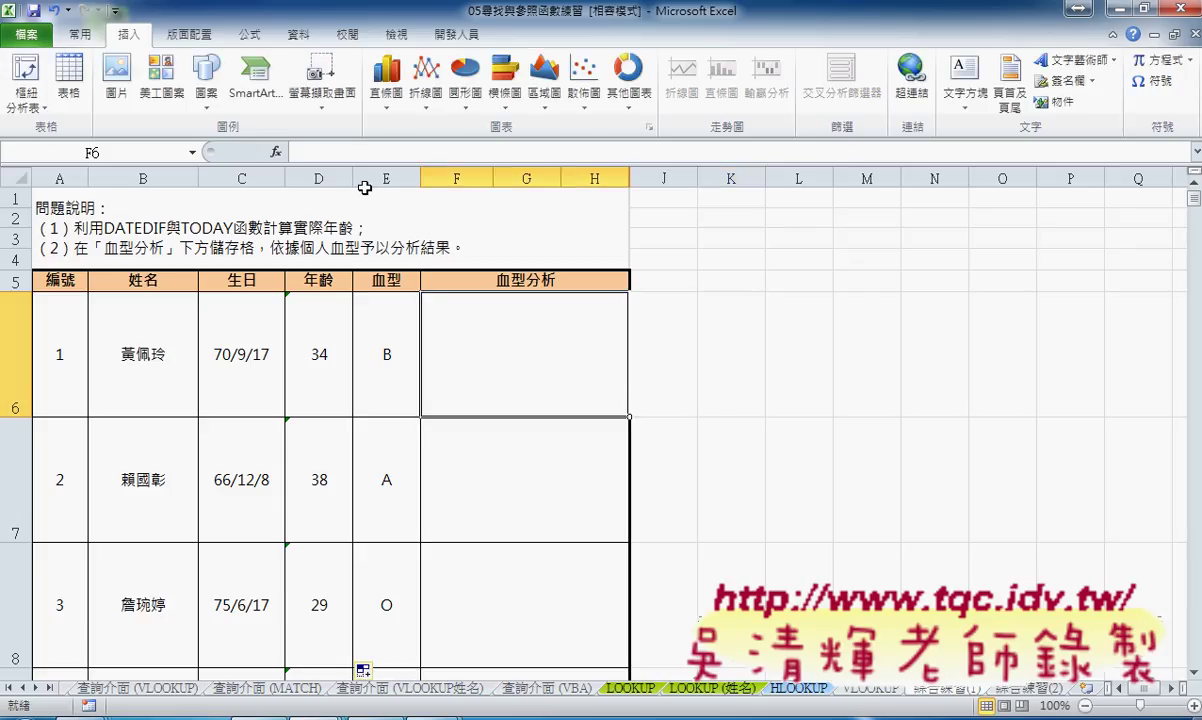
text(=)
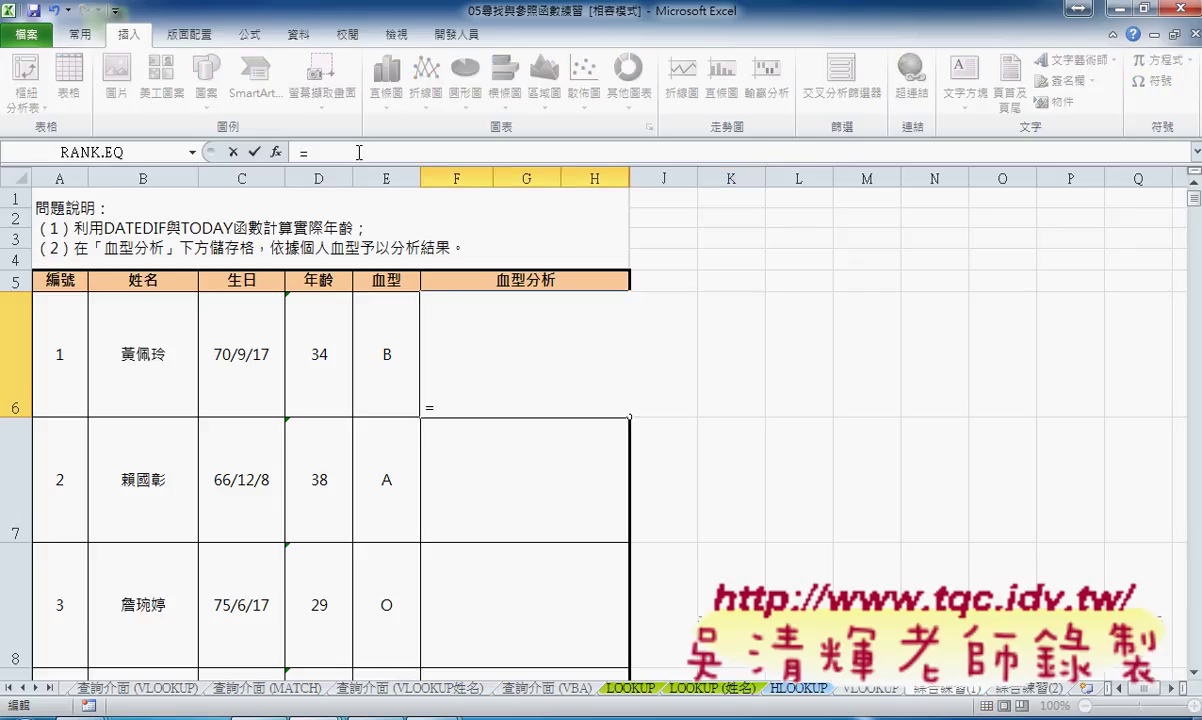
text("")
key(Left)
text(★)
key(Right)
text(&)
click(190, 156)
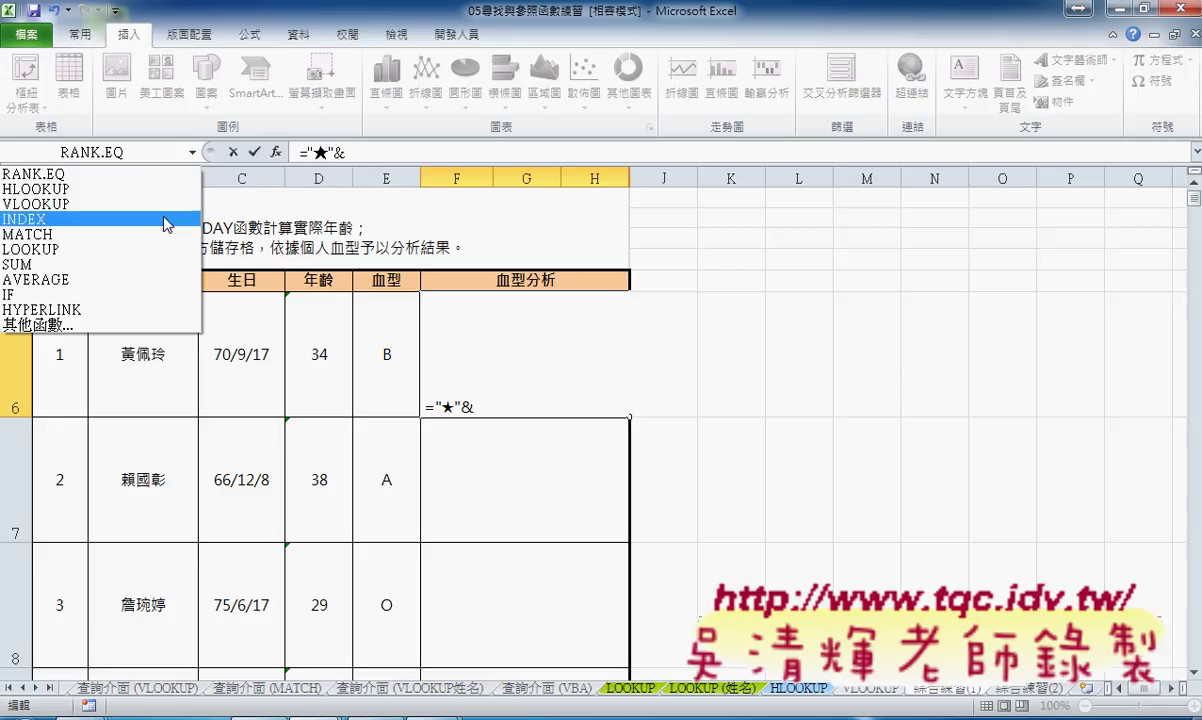
Add VLOOKUP(E6,血型,2,0) to F6 so it shows ★充滿感情的行動家.
click(155, 203)
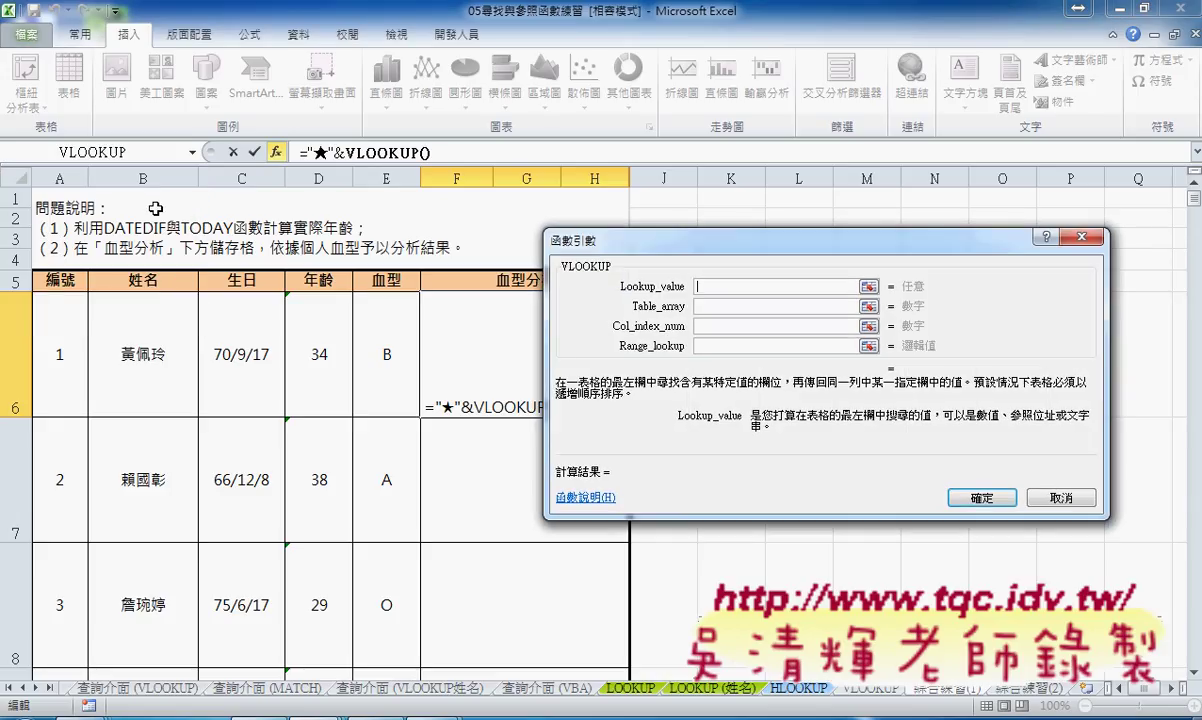
click(355, 338)
key(Tab)
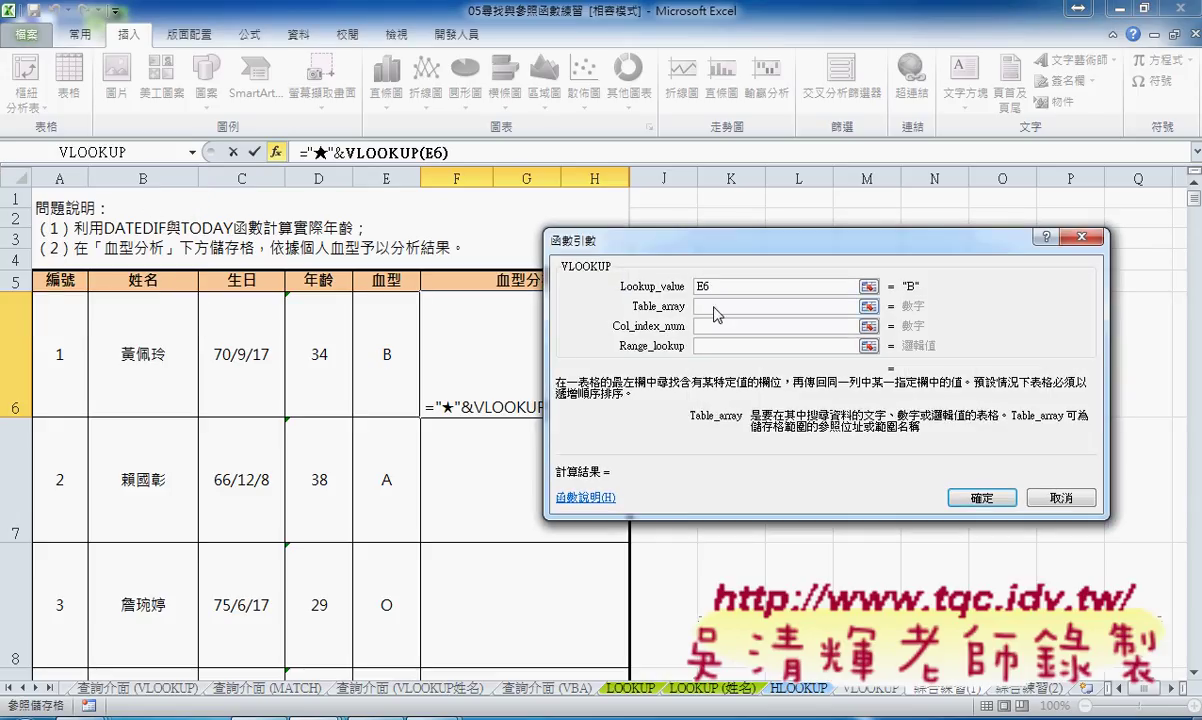
key(F3)
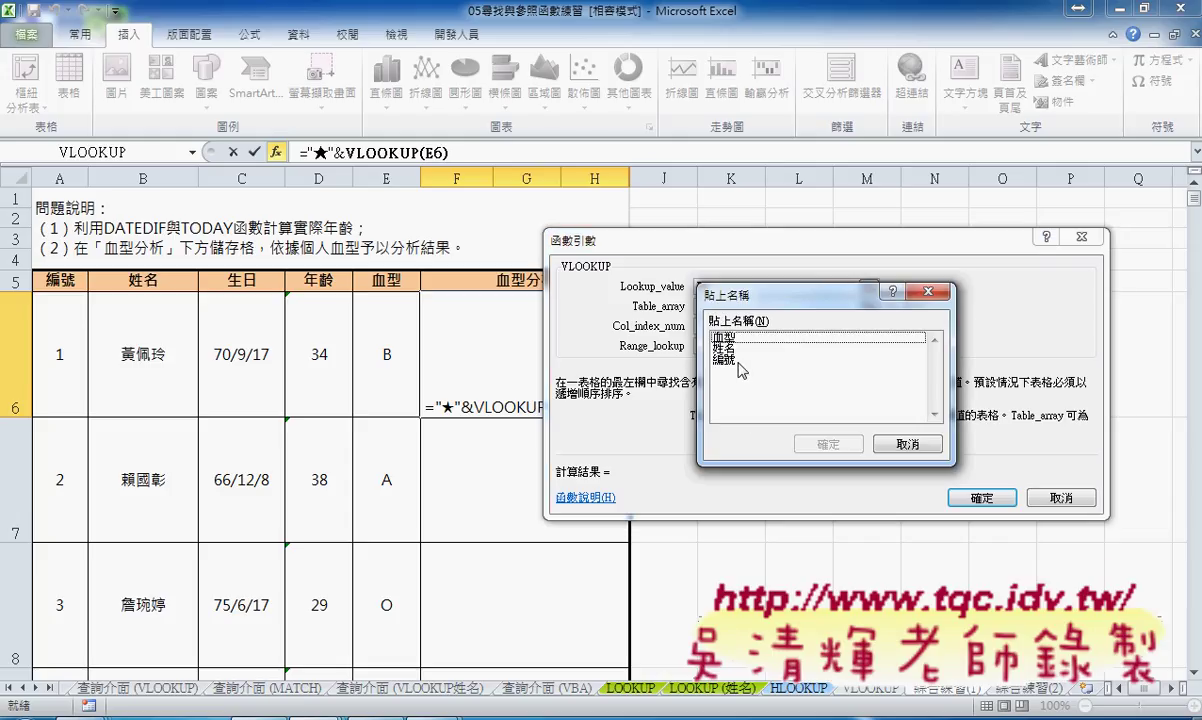
click(738, 338)
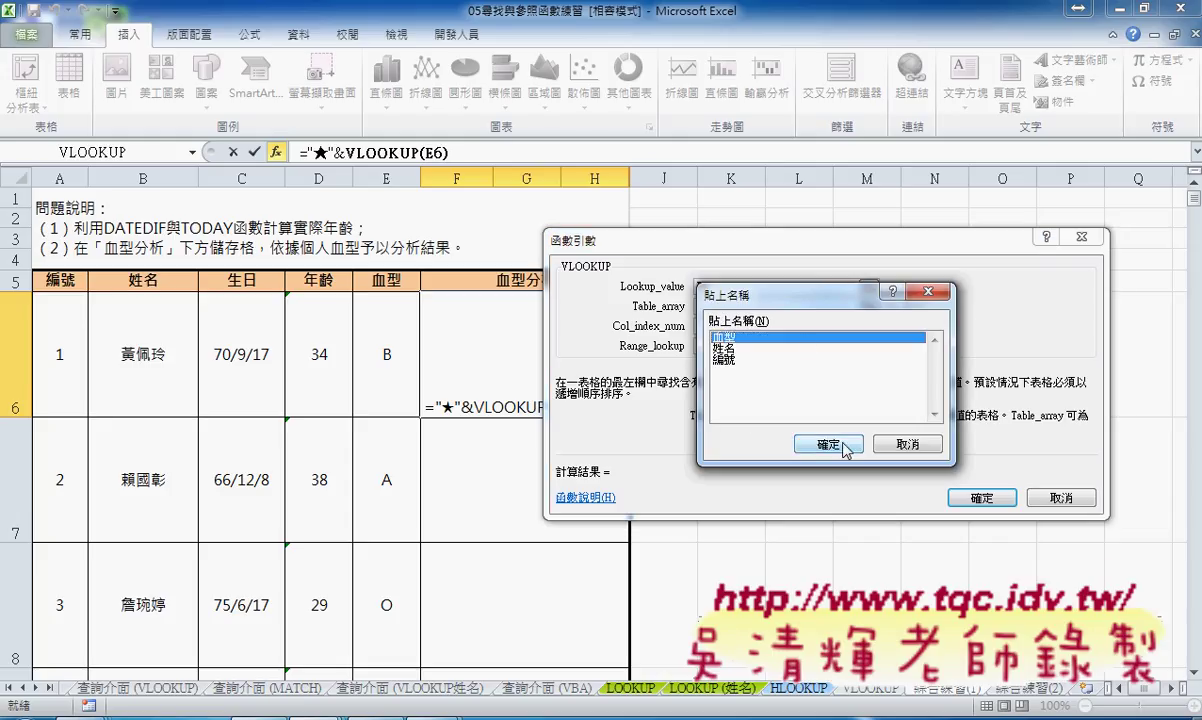
click(828, 443)
double_click(708, 306)
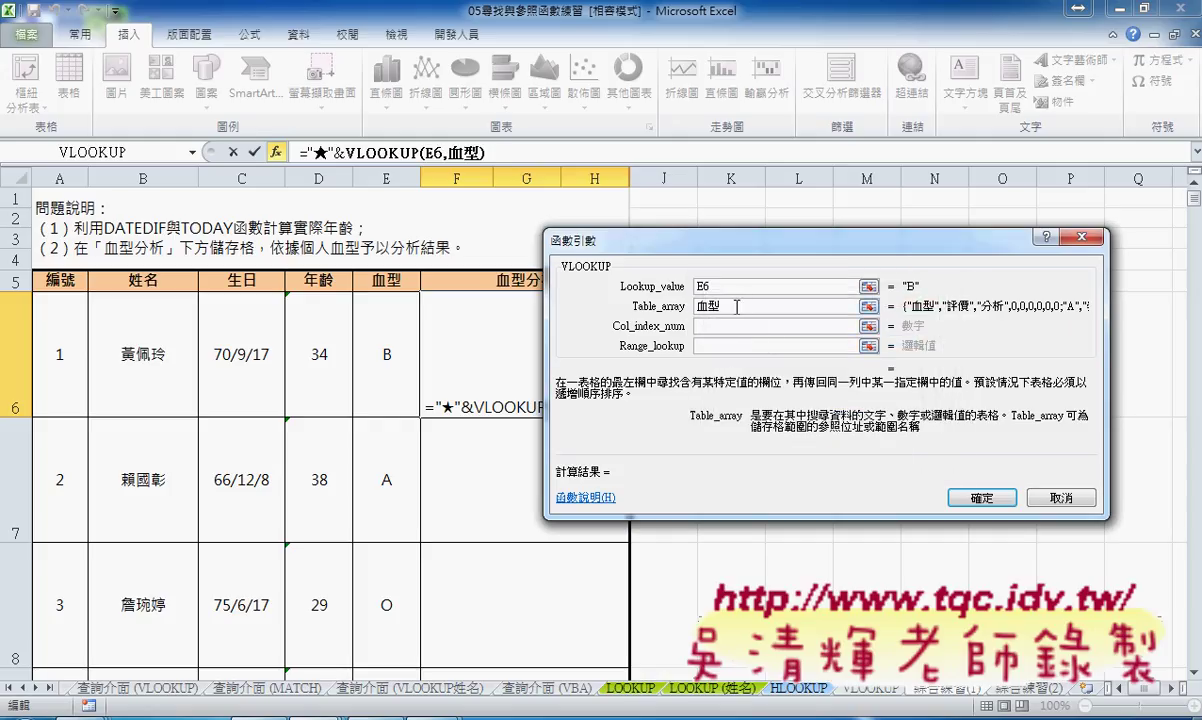
click(709, 325)
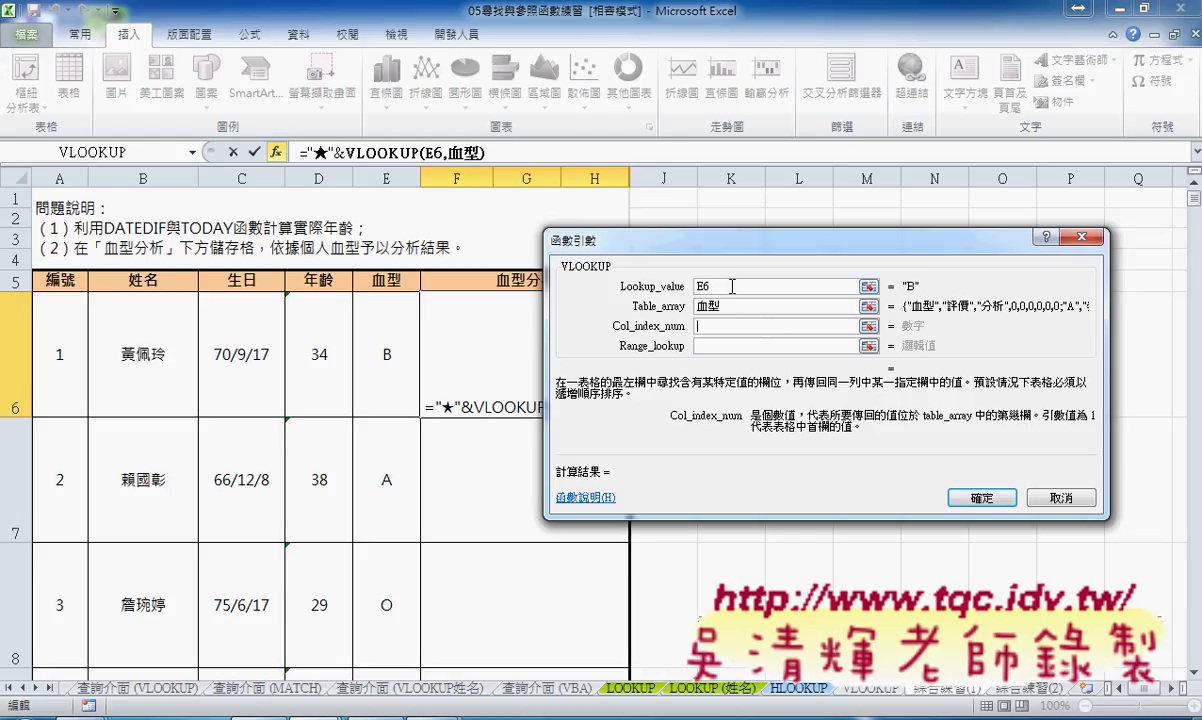
text(2)
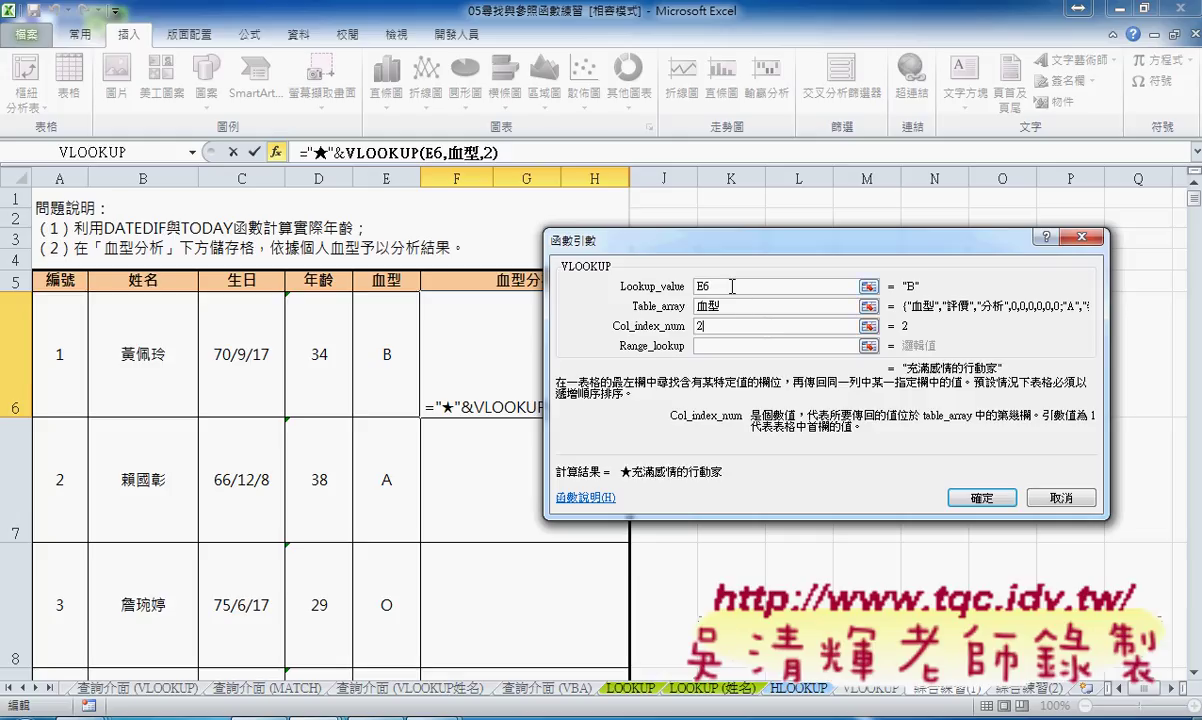
click(718, 346)
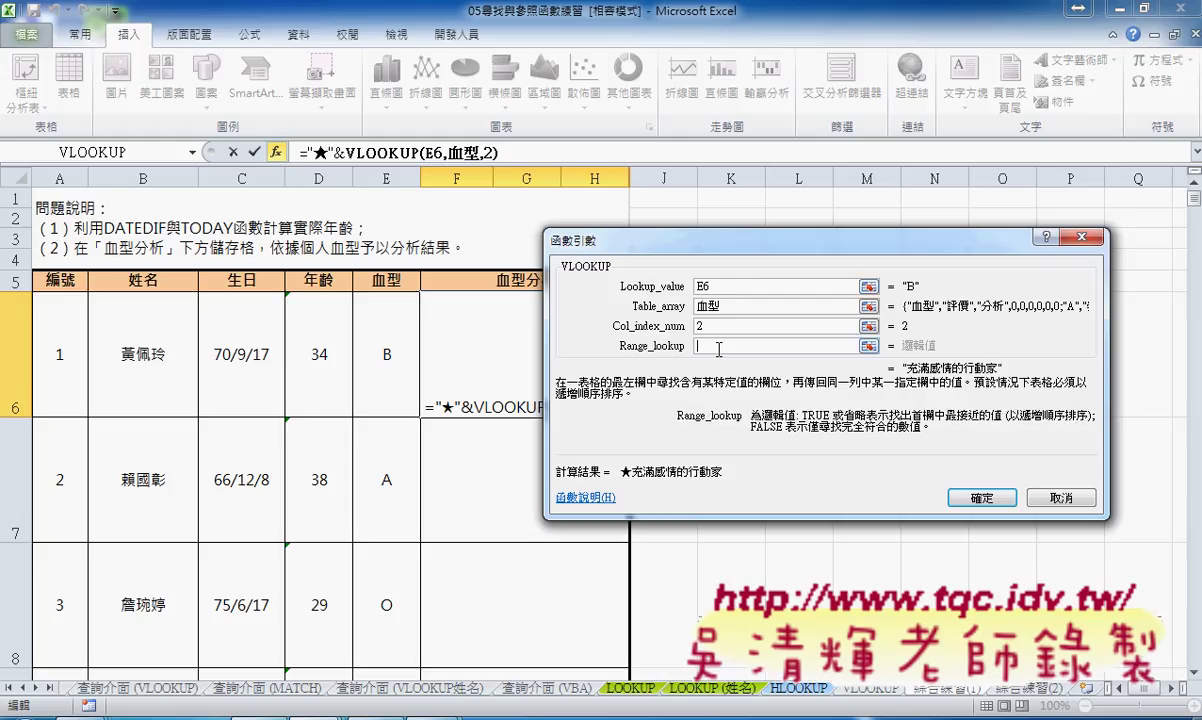
text(0)
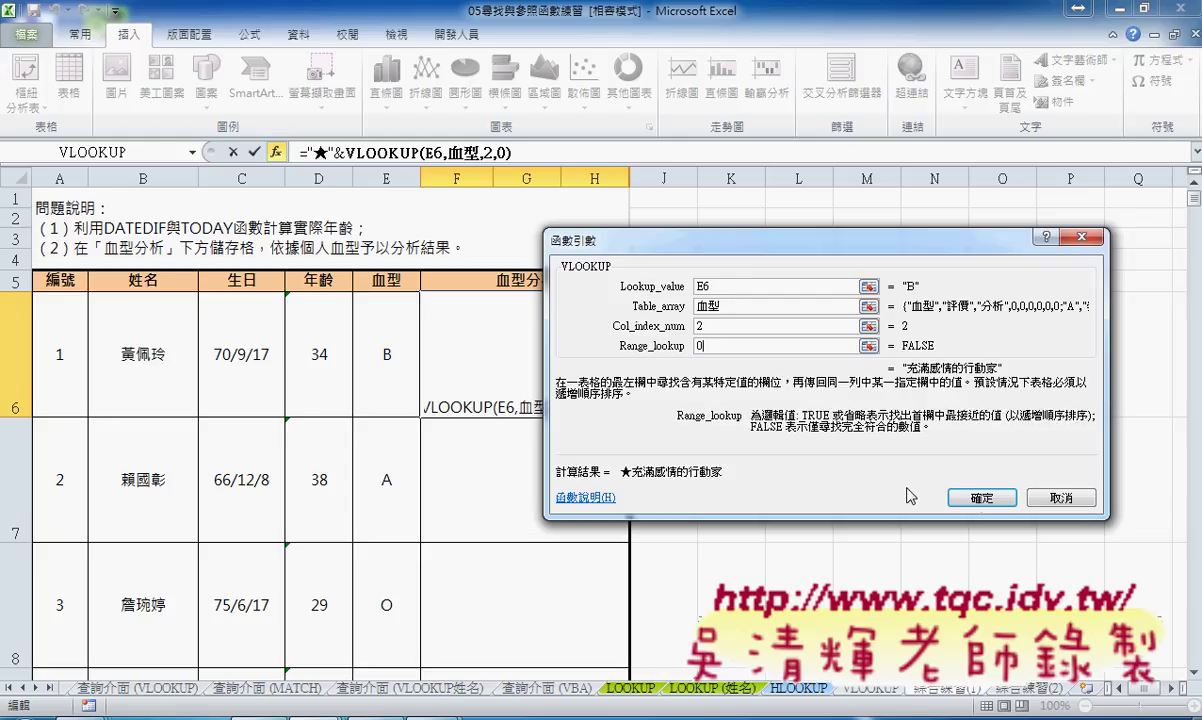
key(Return)
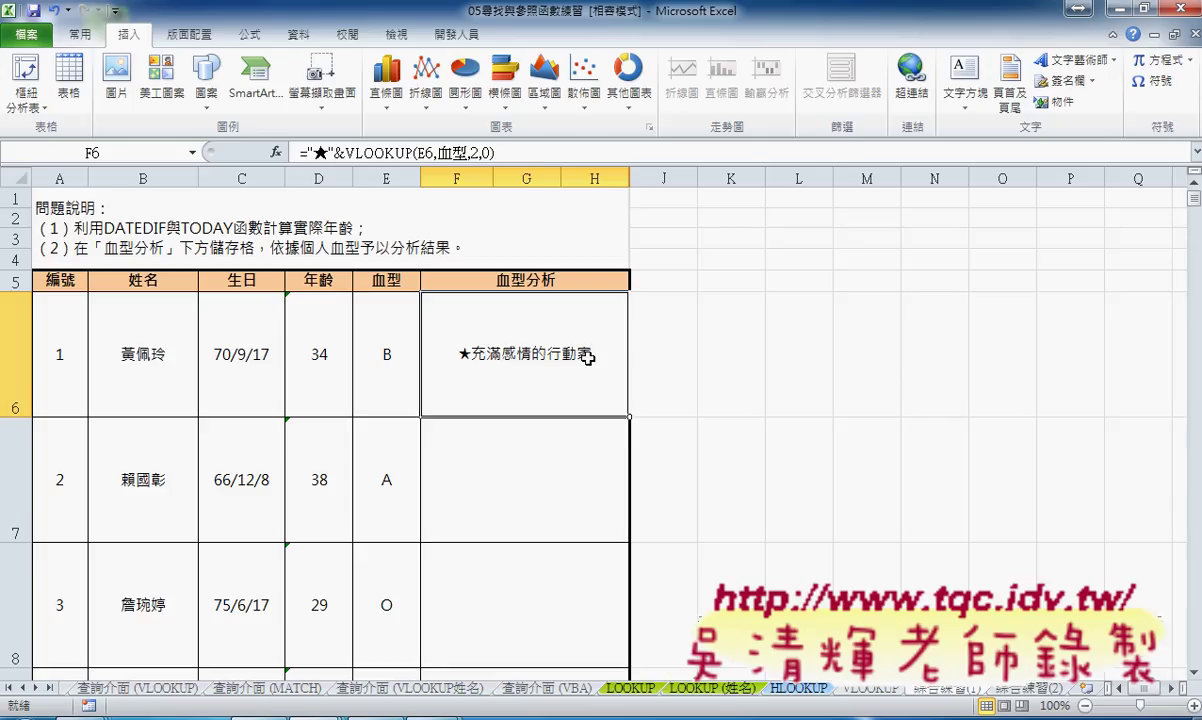
Append &"★"&VLOOKUP(E6,血型,3,0) to F6's formula to add the column-3 analysis.
drag(495, 152, 311, 143)
key(ctrl+c)
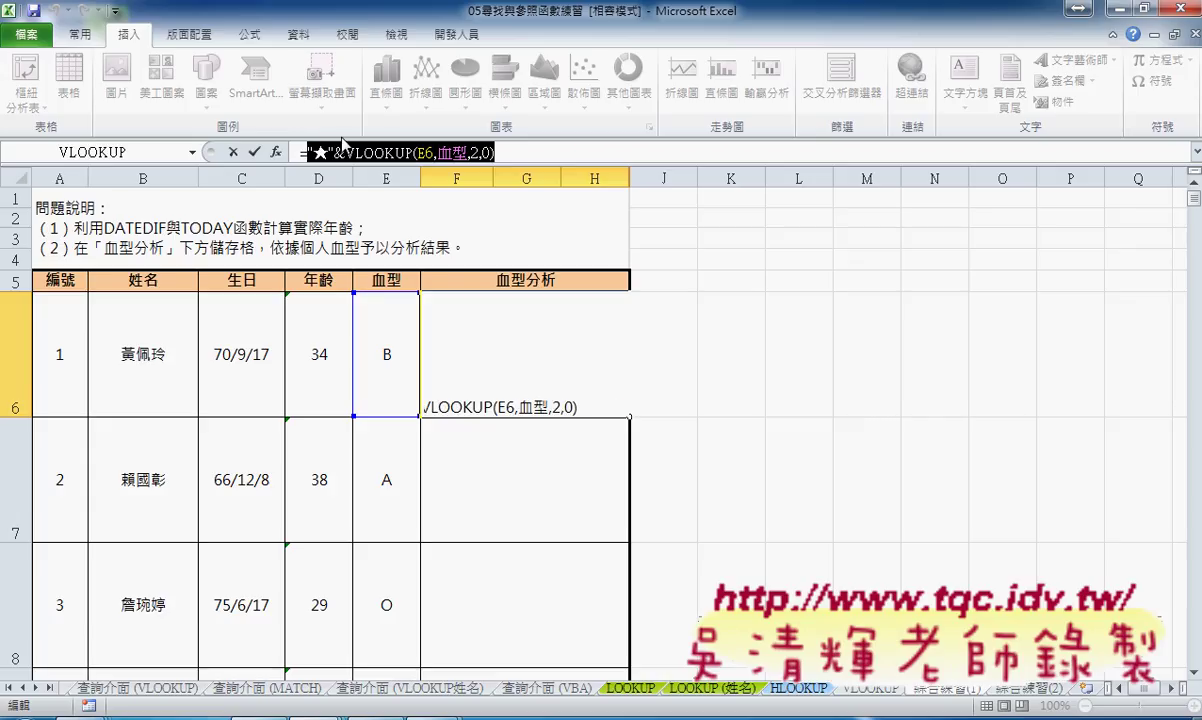
click(483, 145)
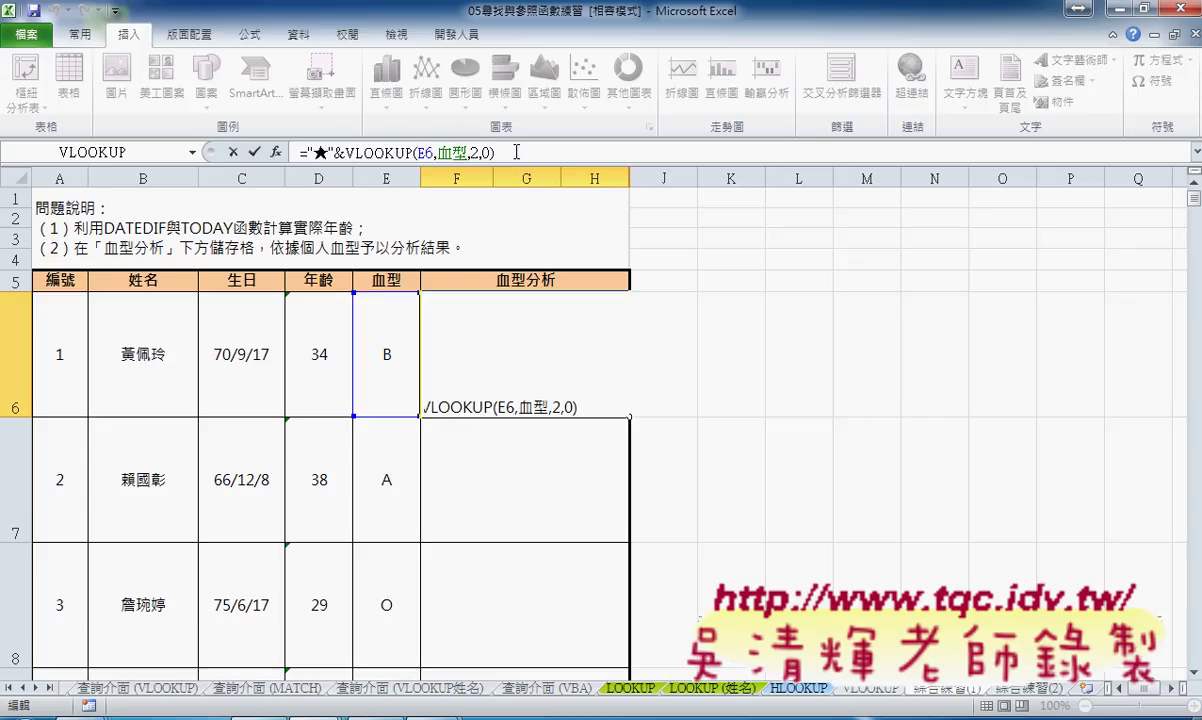
key(ctrl+v)
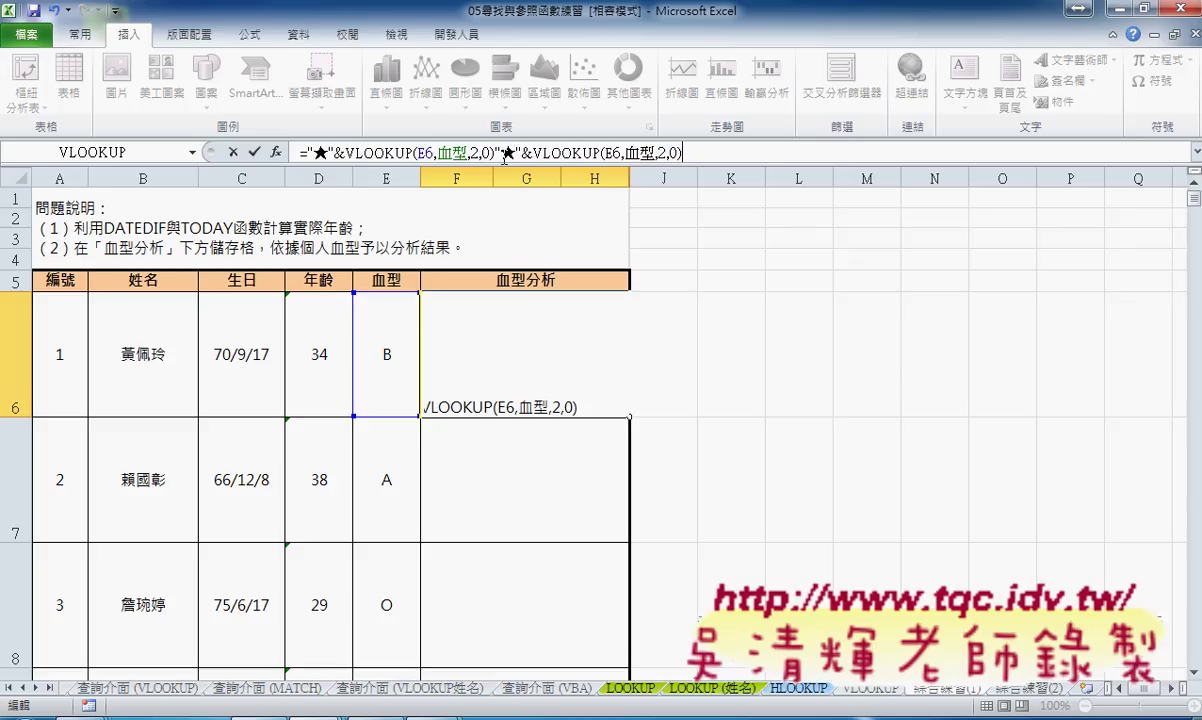
click(495, 152)
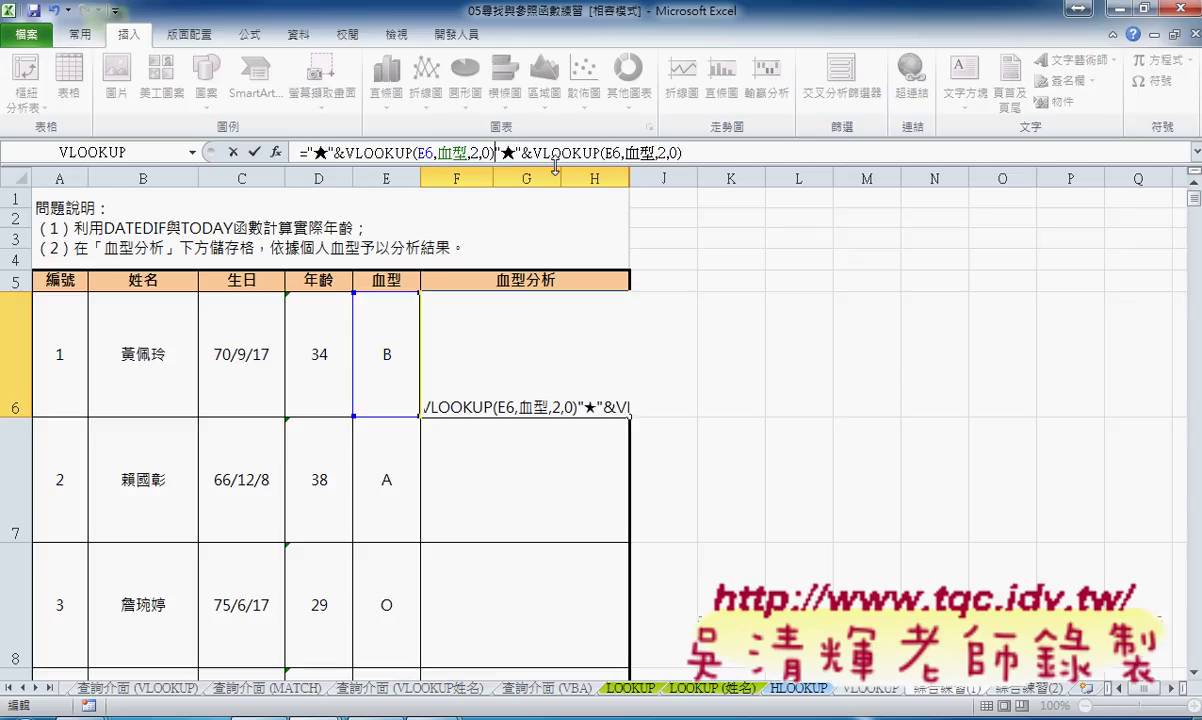
text(&)
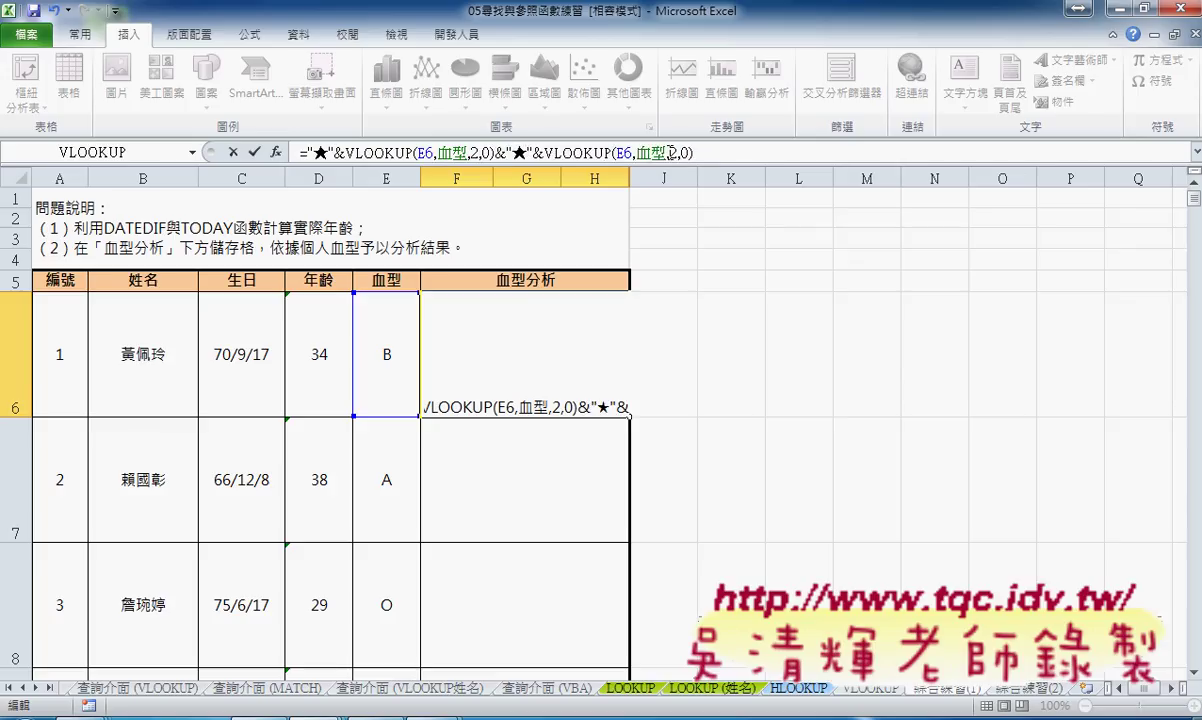
double_click(673, 152)
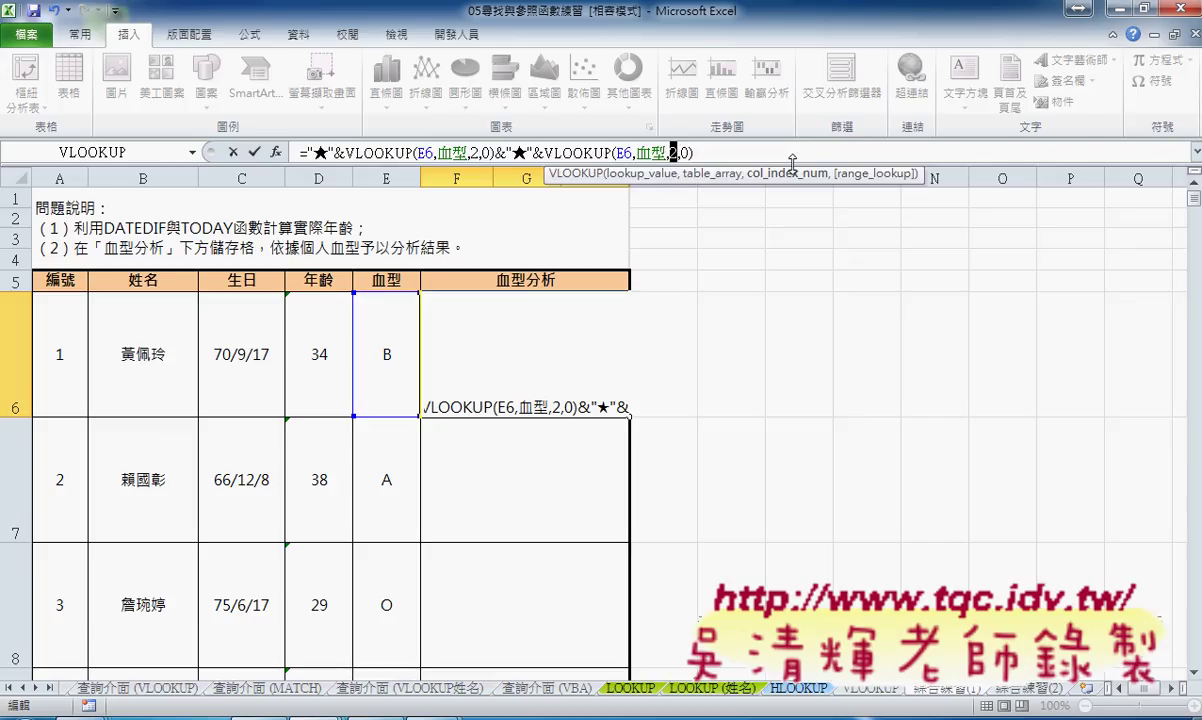
text(3)
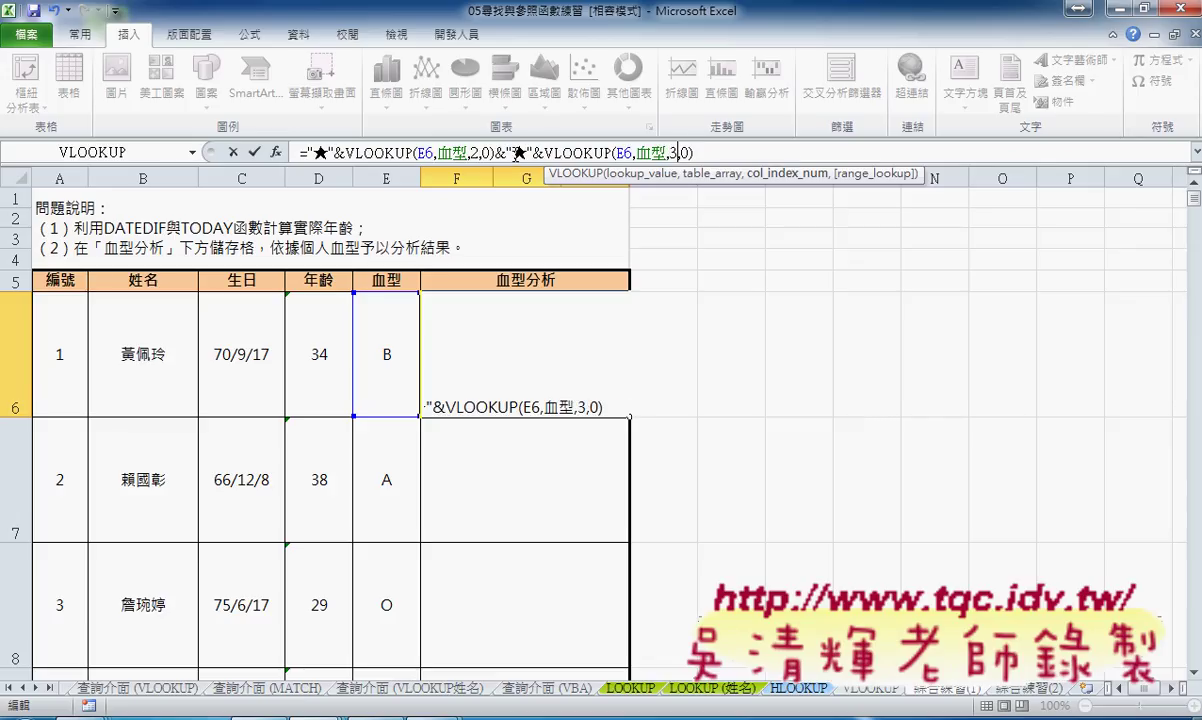
click(255, 153)
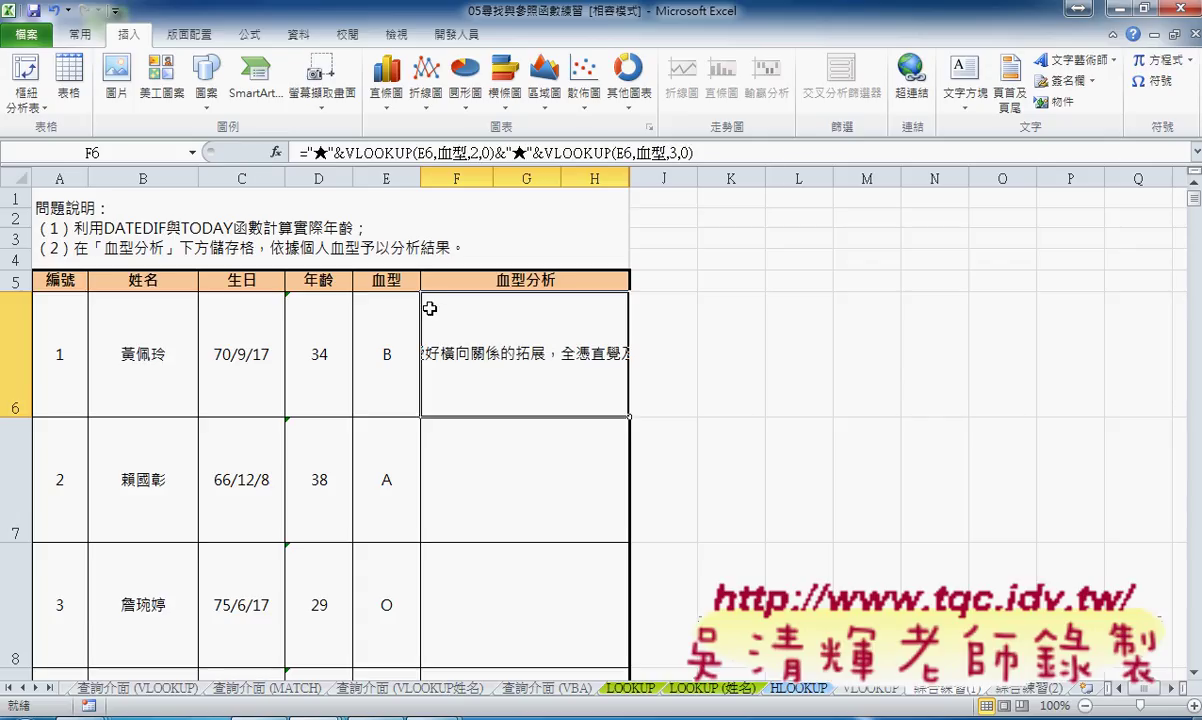
Turn on Wrap text for F6 through Format Cells > Alignment.
right_click(559, 331)
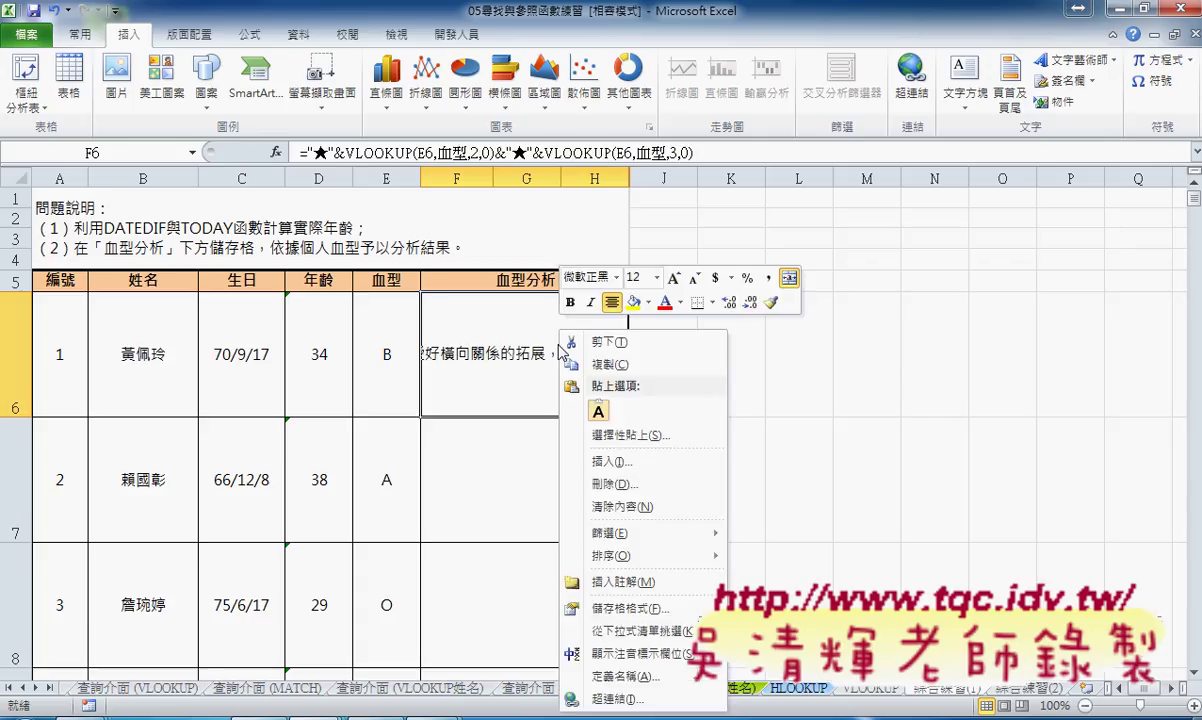
click(622, 607)
click(452, 349)
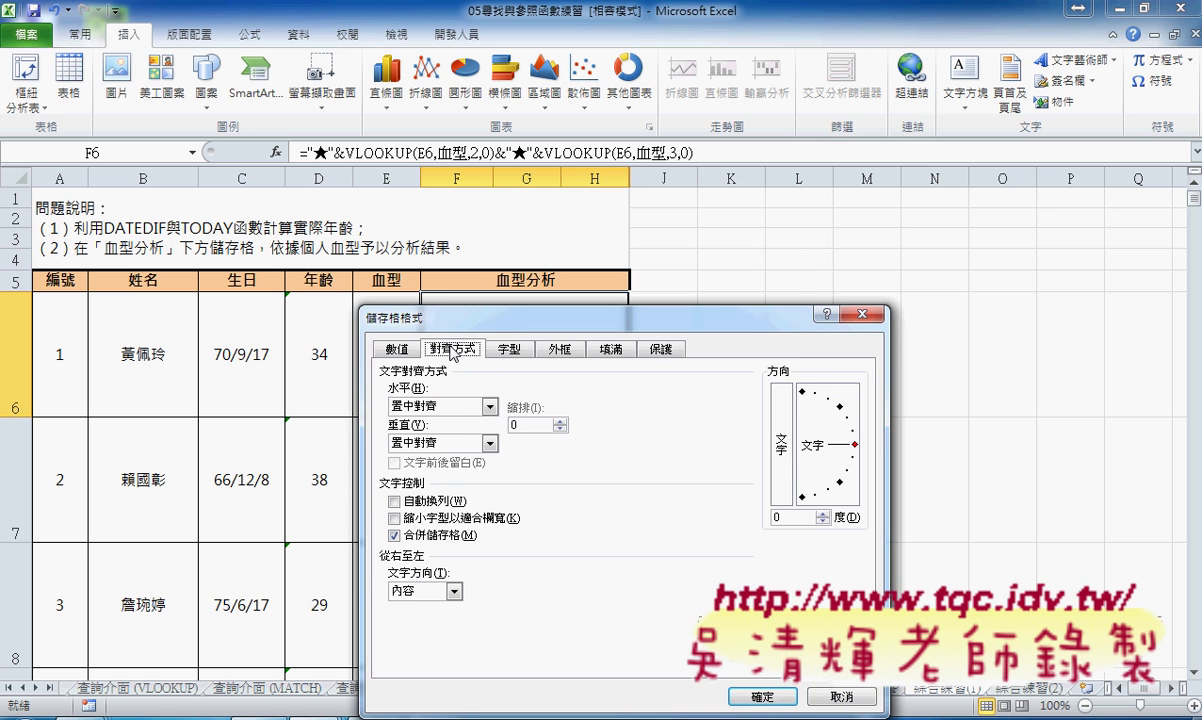
drag(445, 312, 686, 135)
click(632, 325)
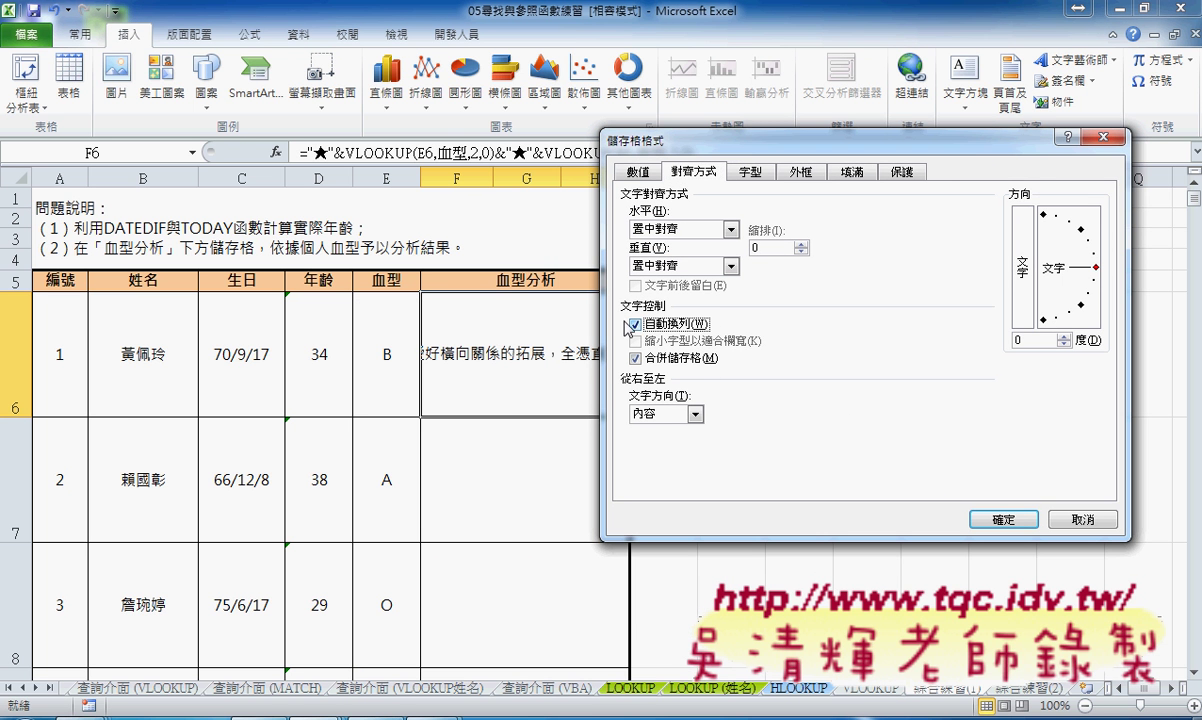
click(1000, 519)
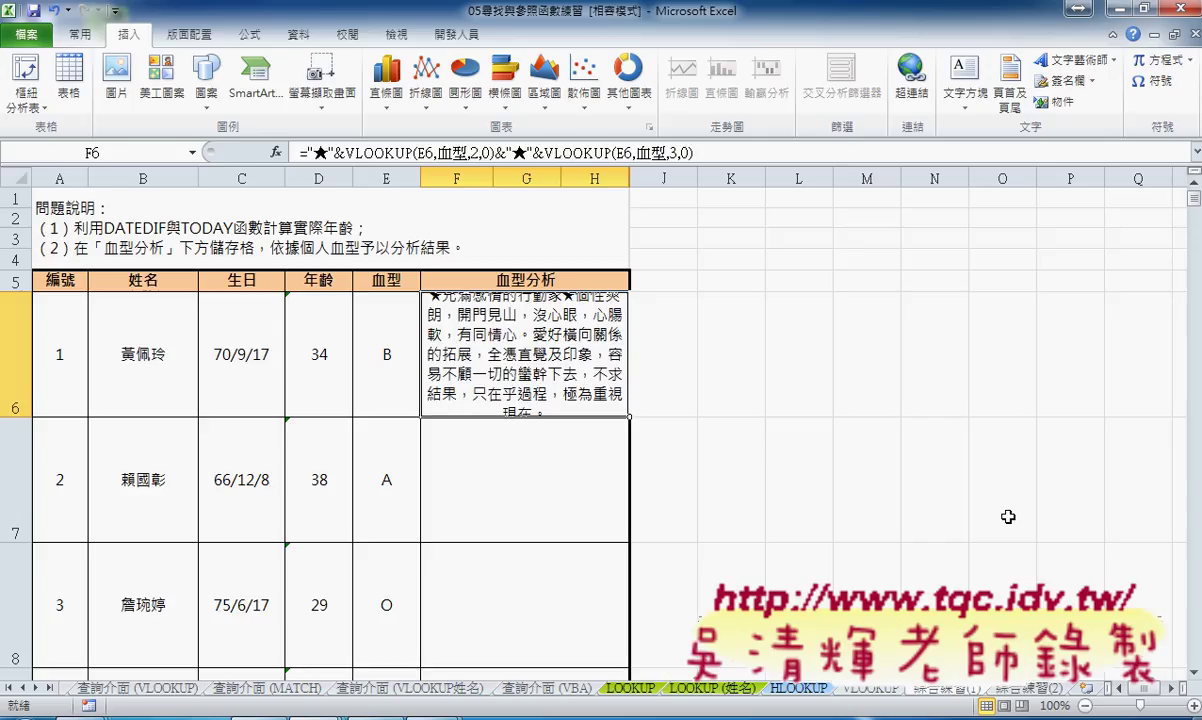
Left-align F6 and set its font size to 10.
click(72, 34)
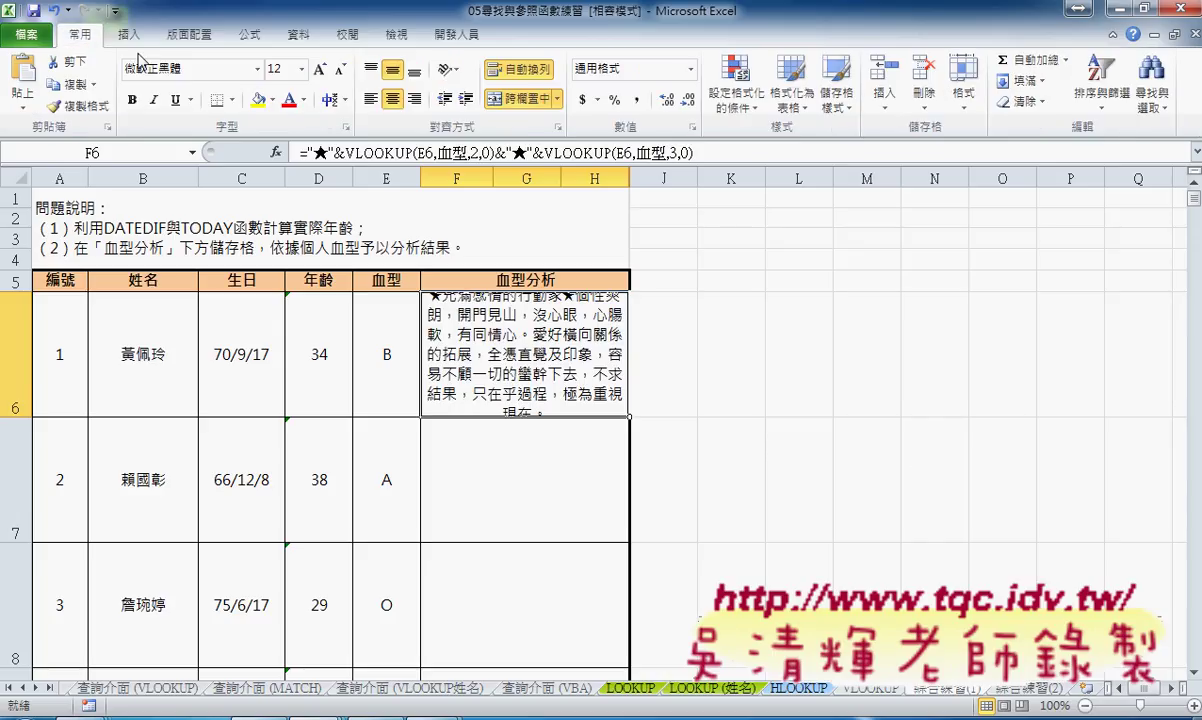
click(378, 101)
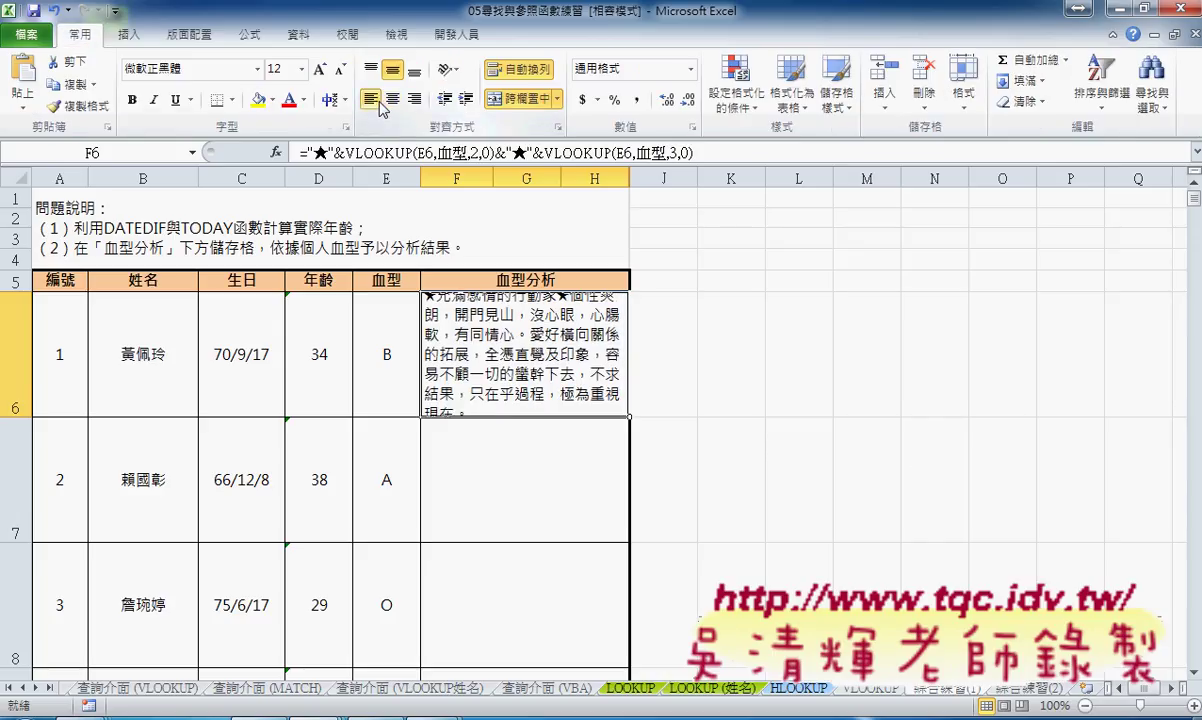
click(301, 69)
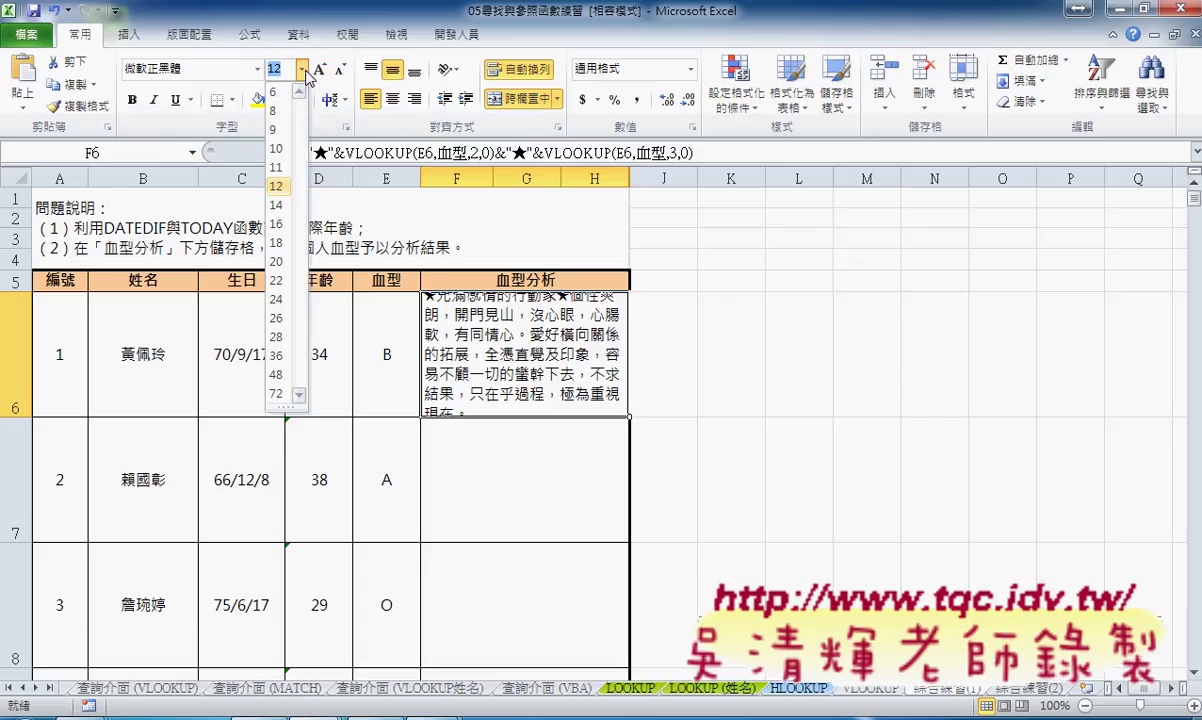
click(277, 149)
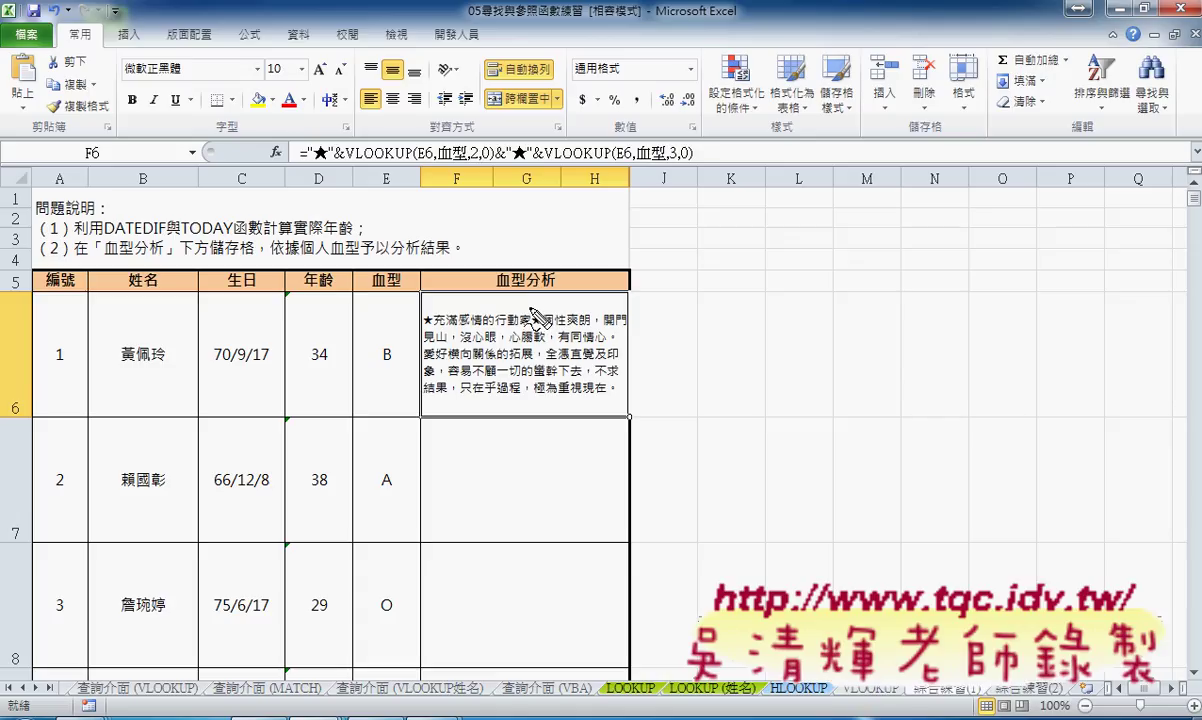
drag(531, 310, 533, 328)
mouse_move(690, 228)
mouse_down()
mouse_move(689, 246)
mouse_move(714, 234)
mouse_move(758, 247)
mouse_up()
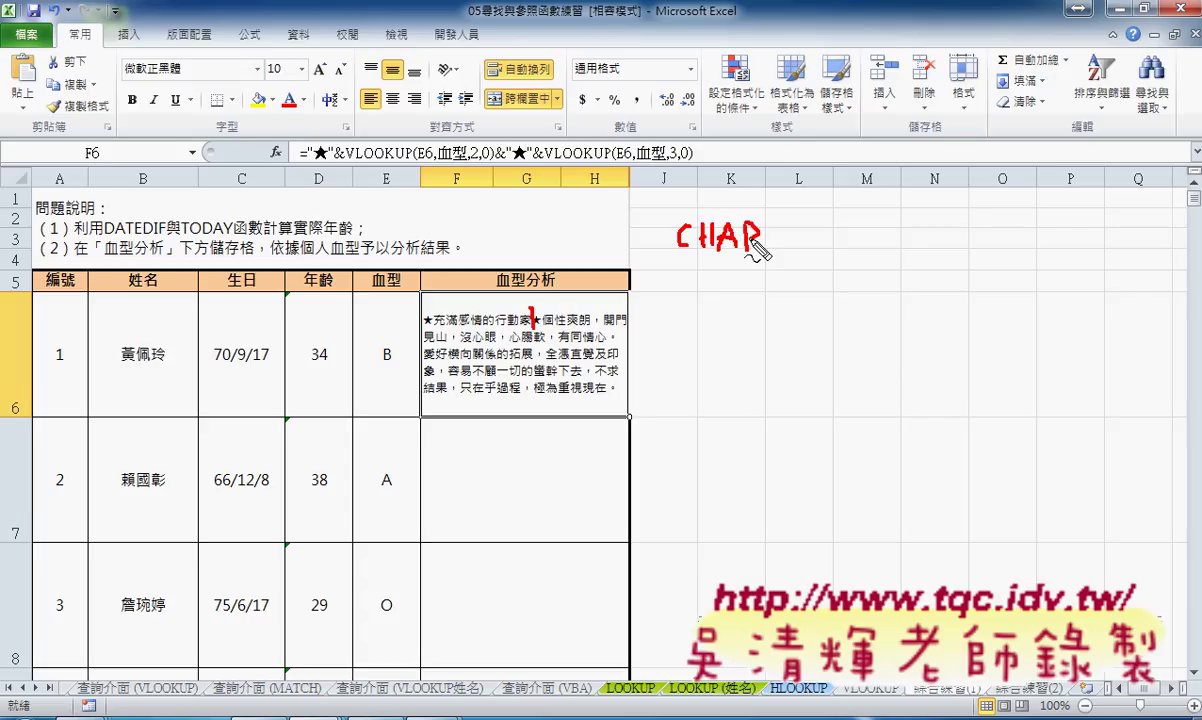
drag(684, 253, 760, 255)
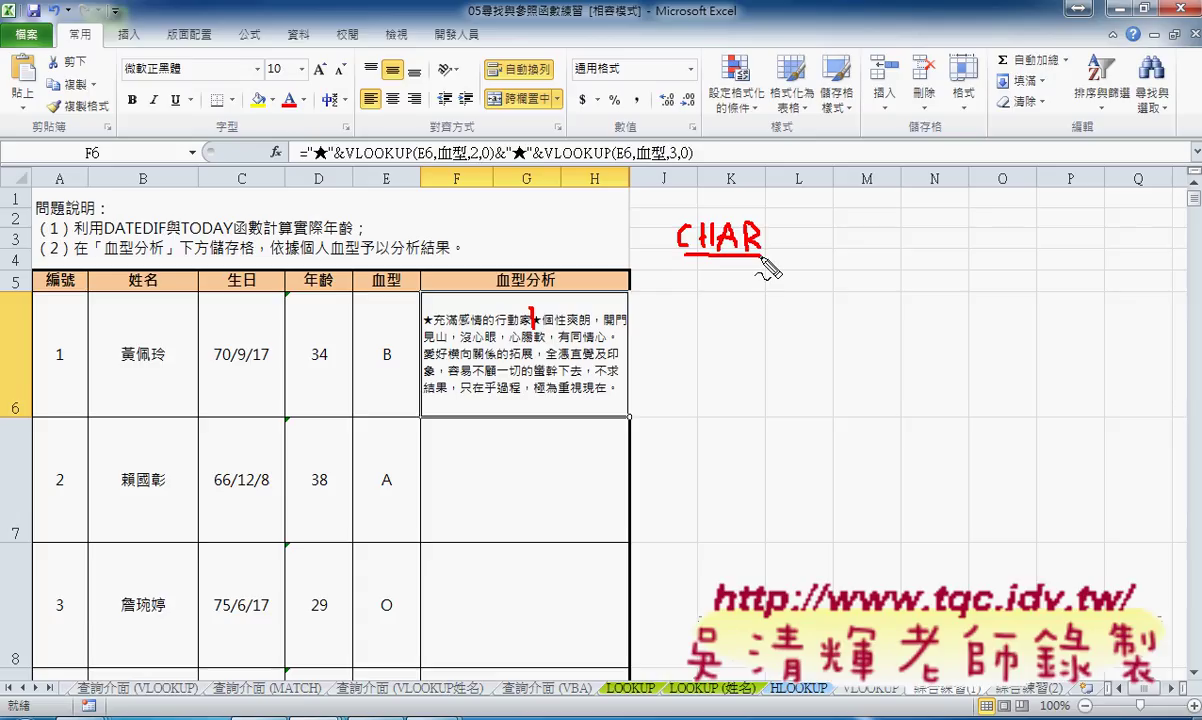
key(Escape)
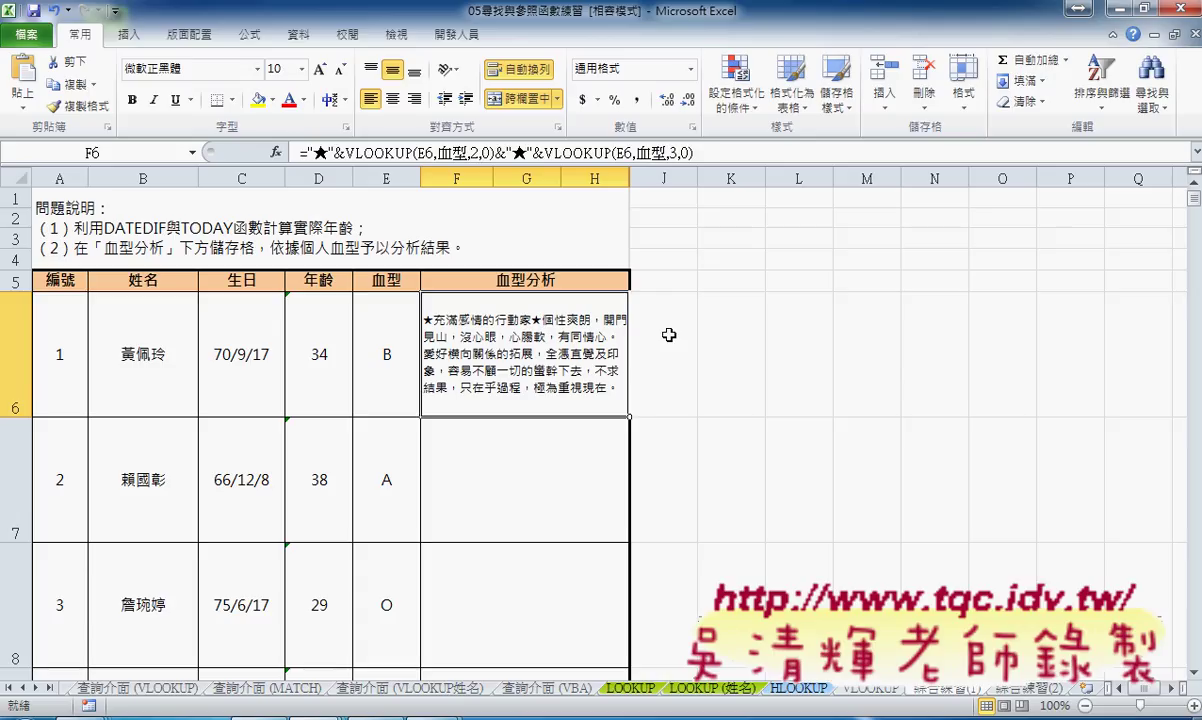
Search for ASCII in a new Chrome tab and open the Wikipedia article.
click(258, 617)
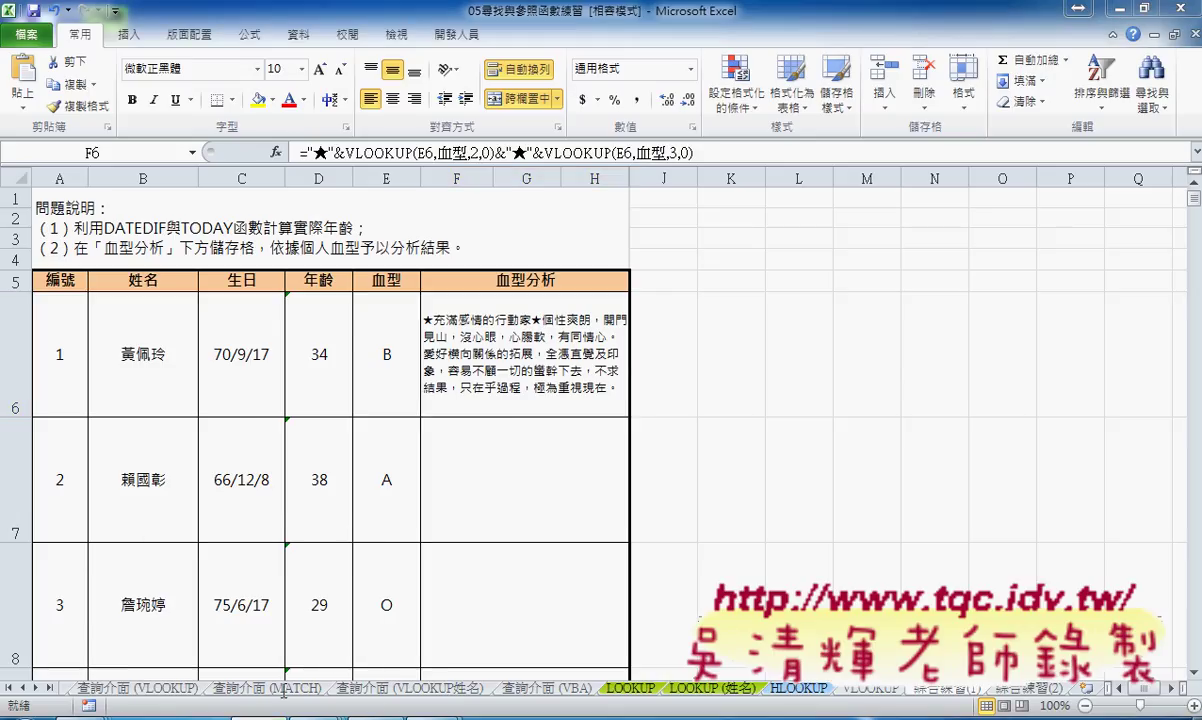
click(940, 20)
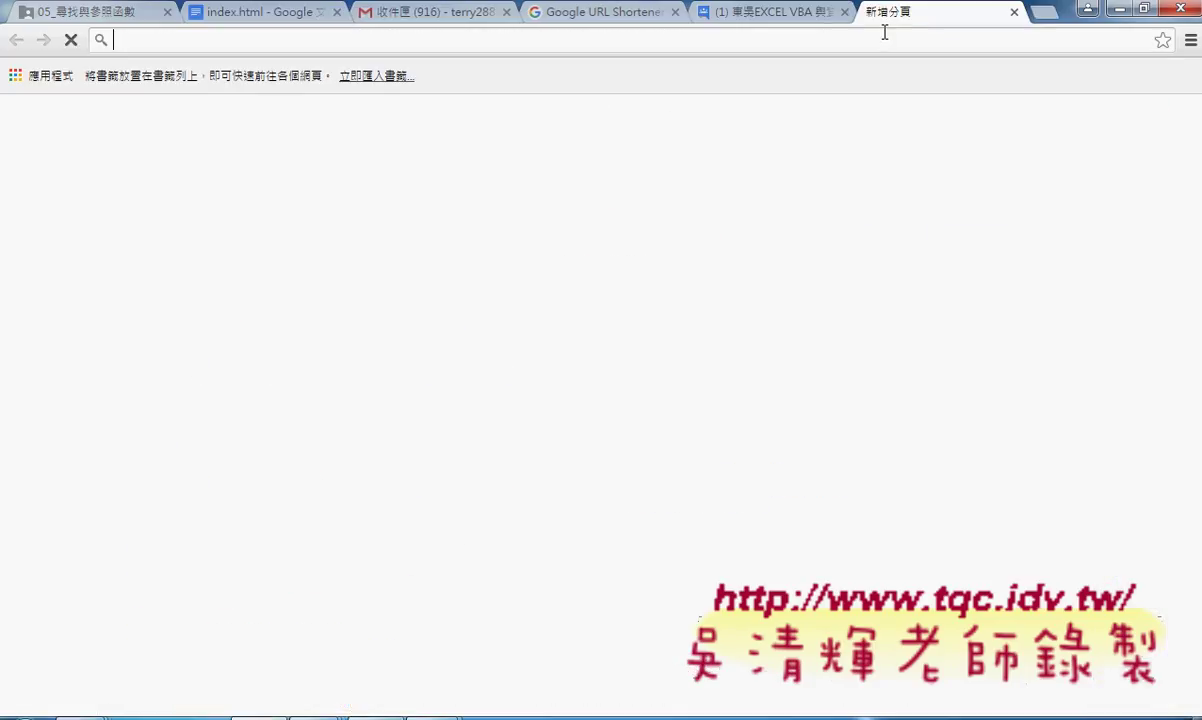
text(AS)
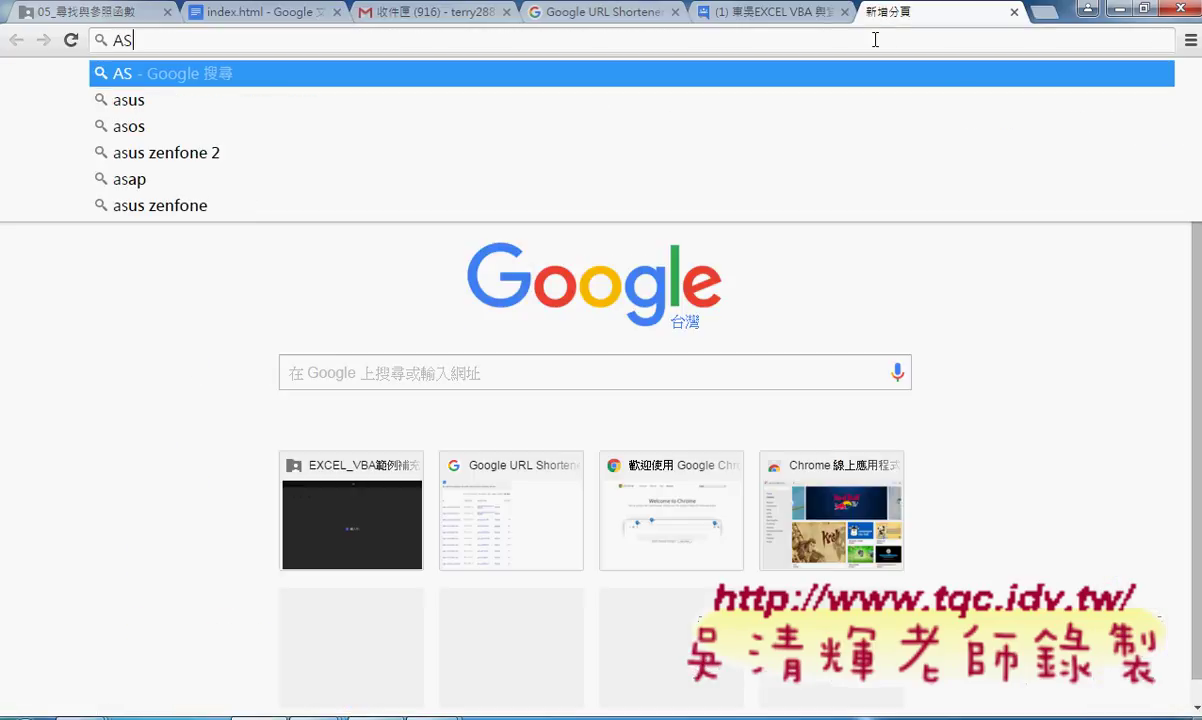
text(CII)
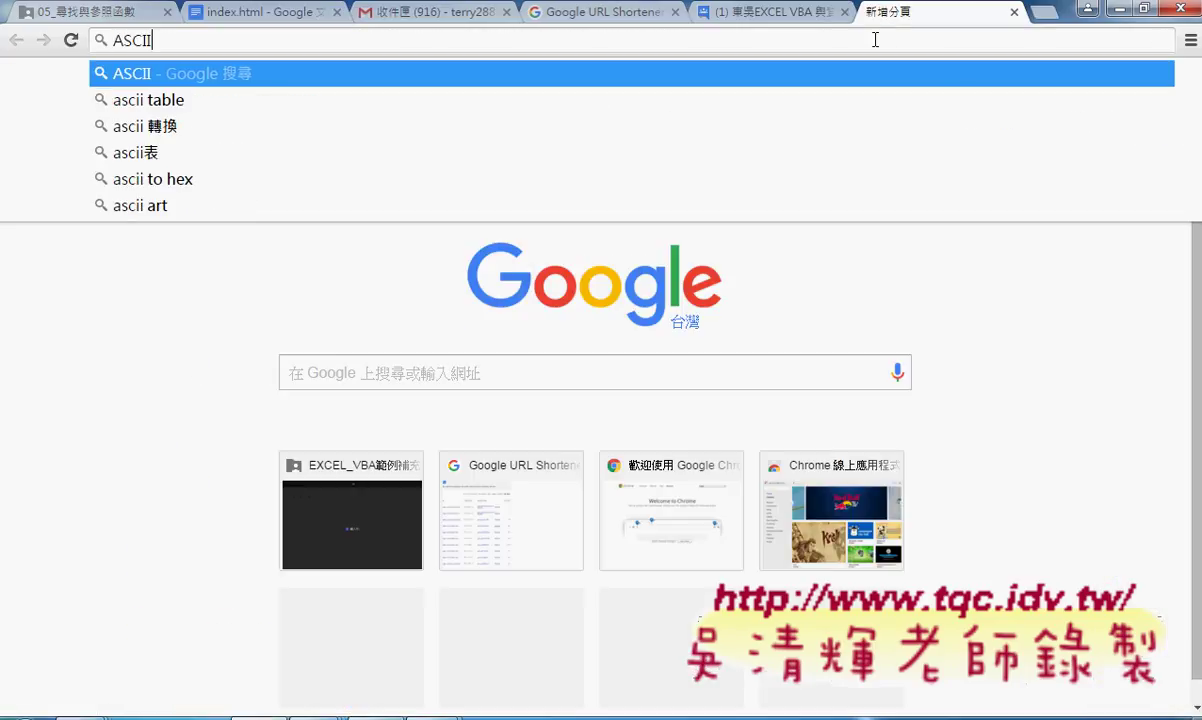
key(Return)
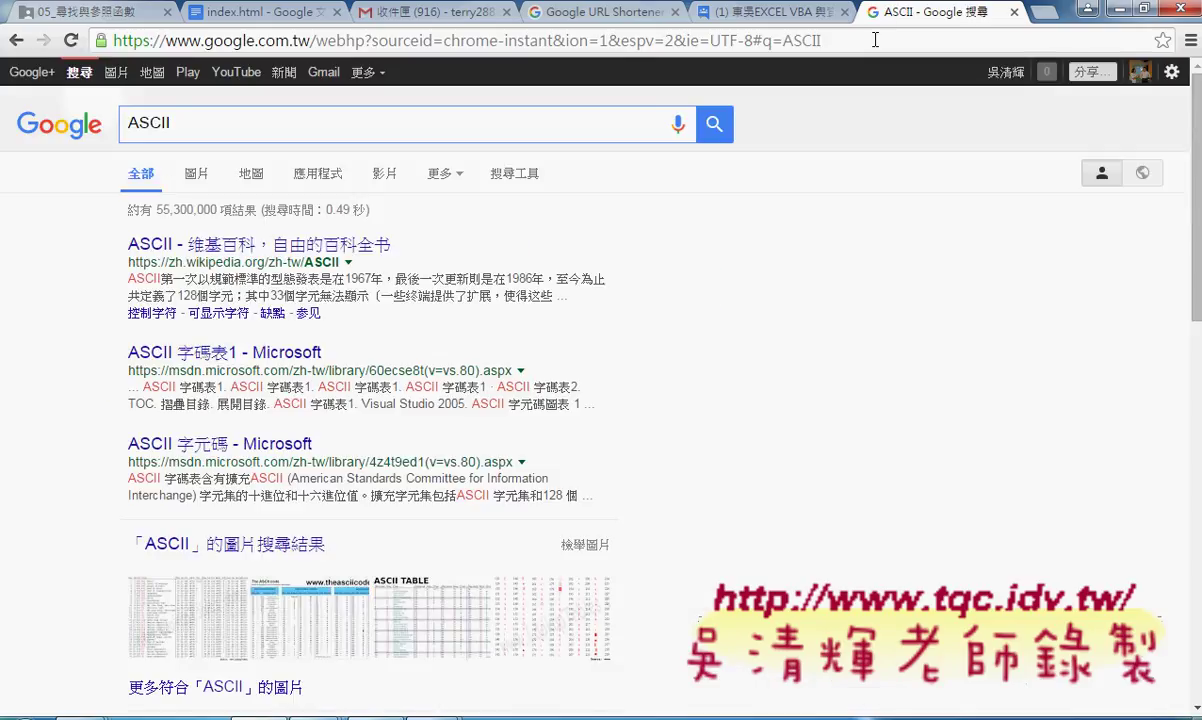
click(337, 252)
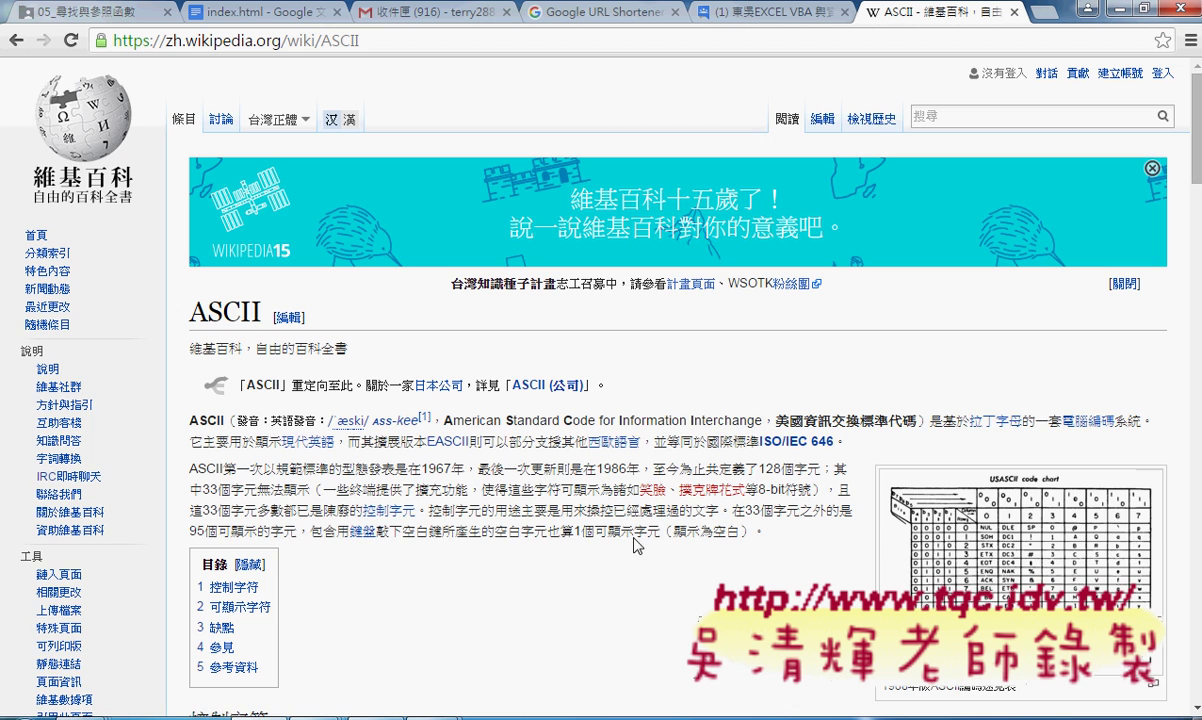
Highlight the line feed (LF) row, decimal code 10, then return to Excel.
scroll(381, 312, down, 6)
scroll(704, 567, down, 1)
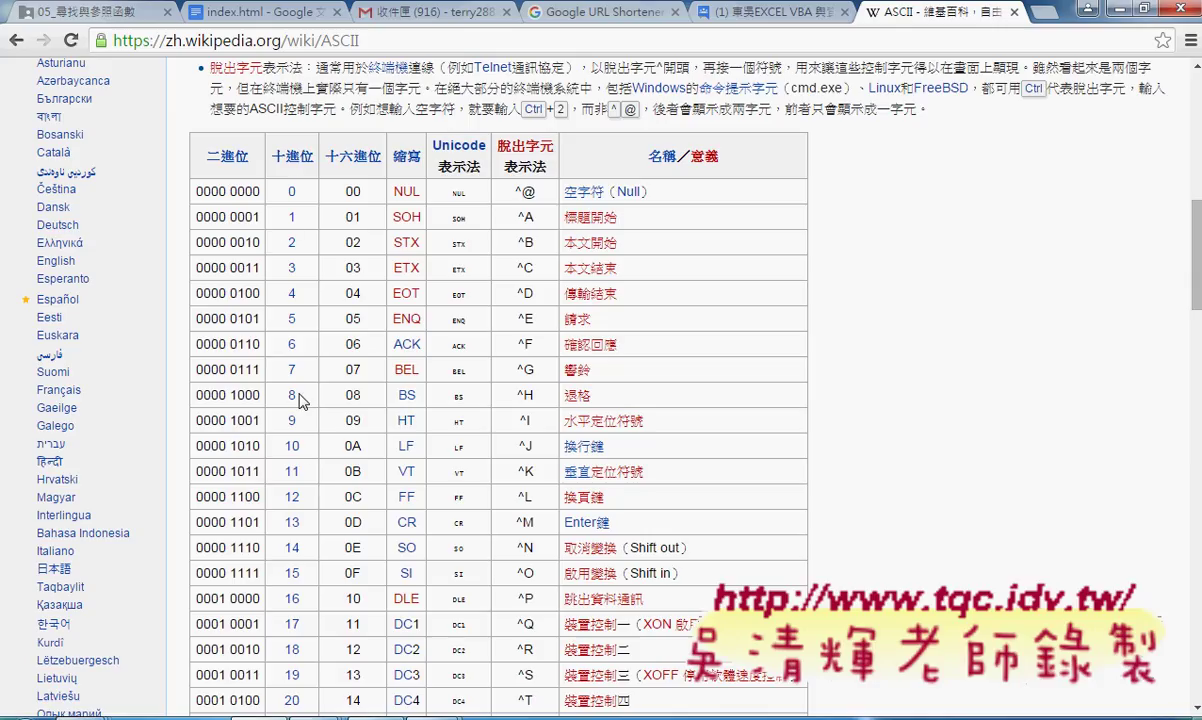
double_click(303, 450)
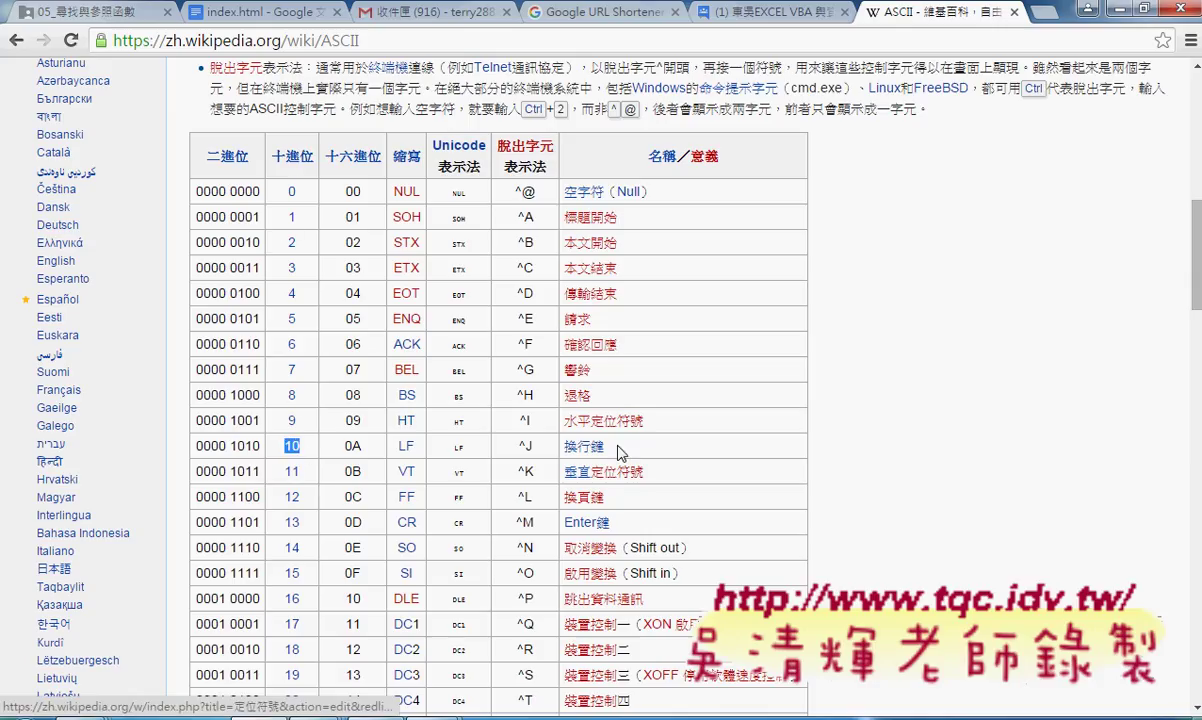
double_click(583, 452)
drag(583, 452, 305, 450)
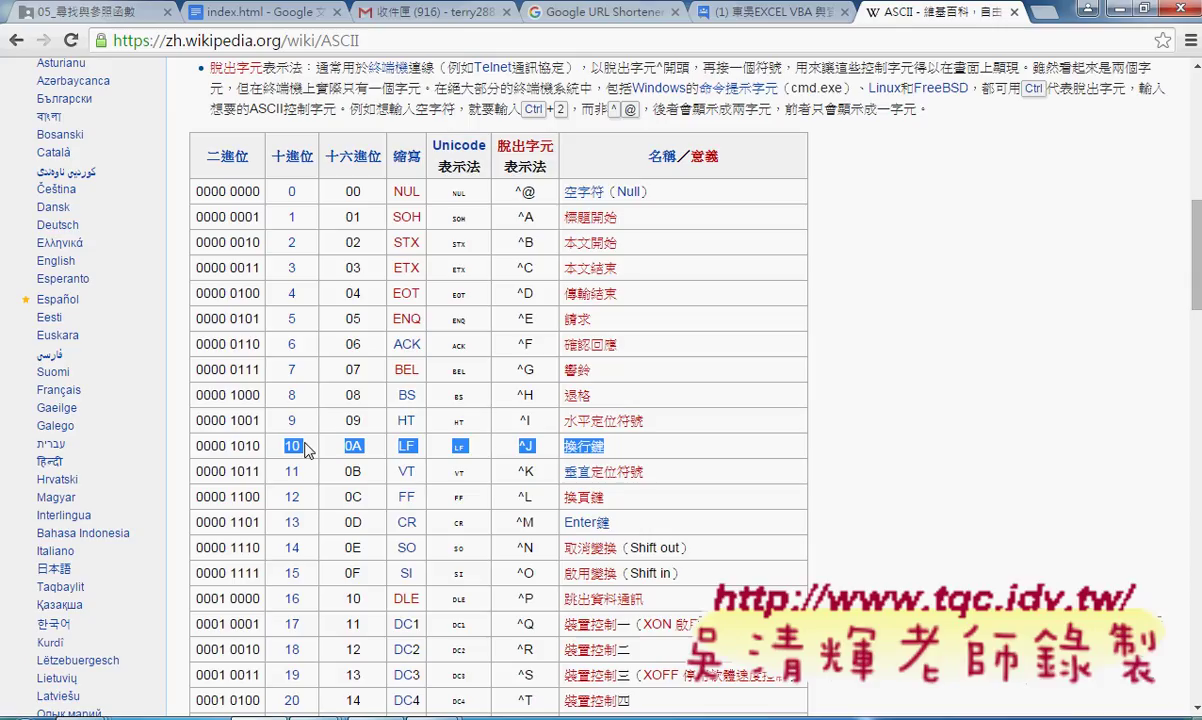
scroll(700, 360, down, 2)
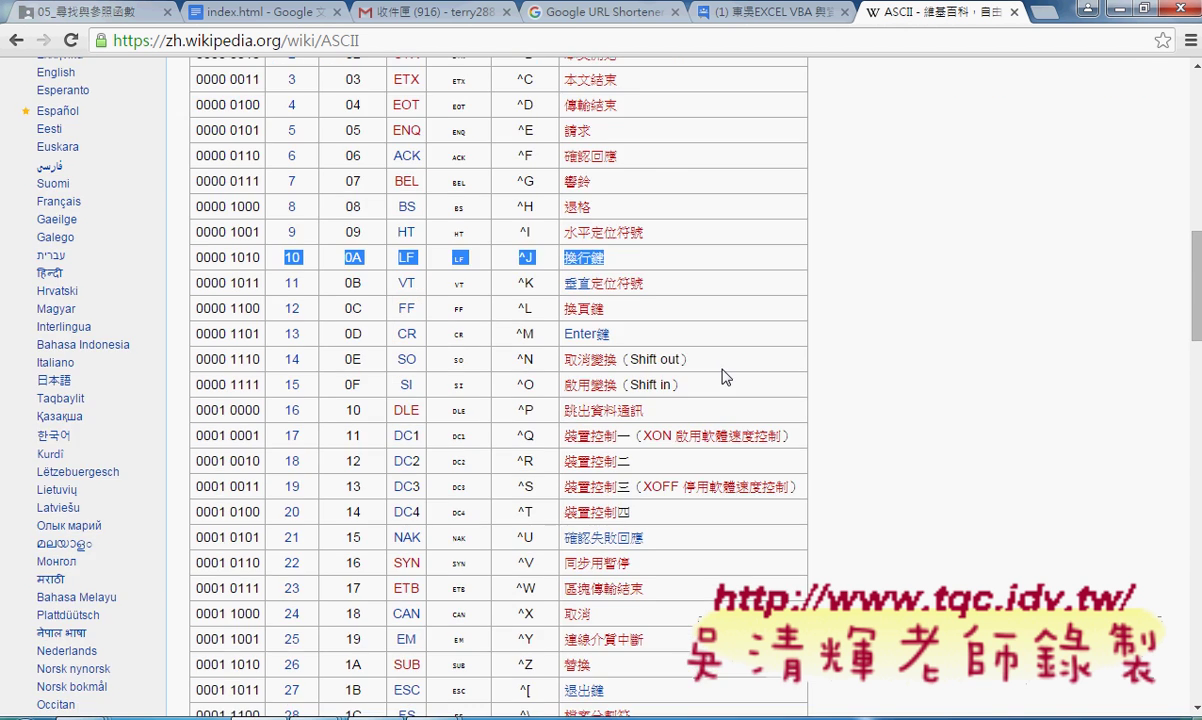
scroll(725, 377, down, 3)
scroll(724, 375, down, 2)
scroll(723, 370, down, 3)
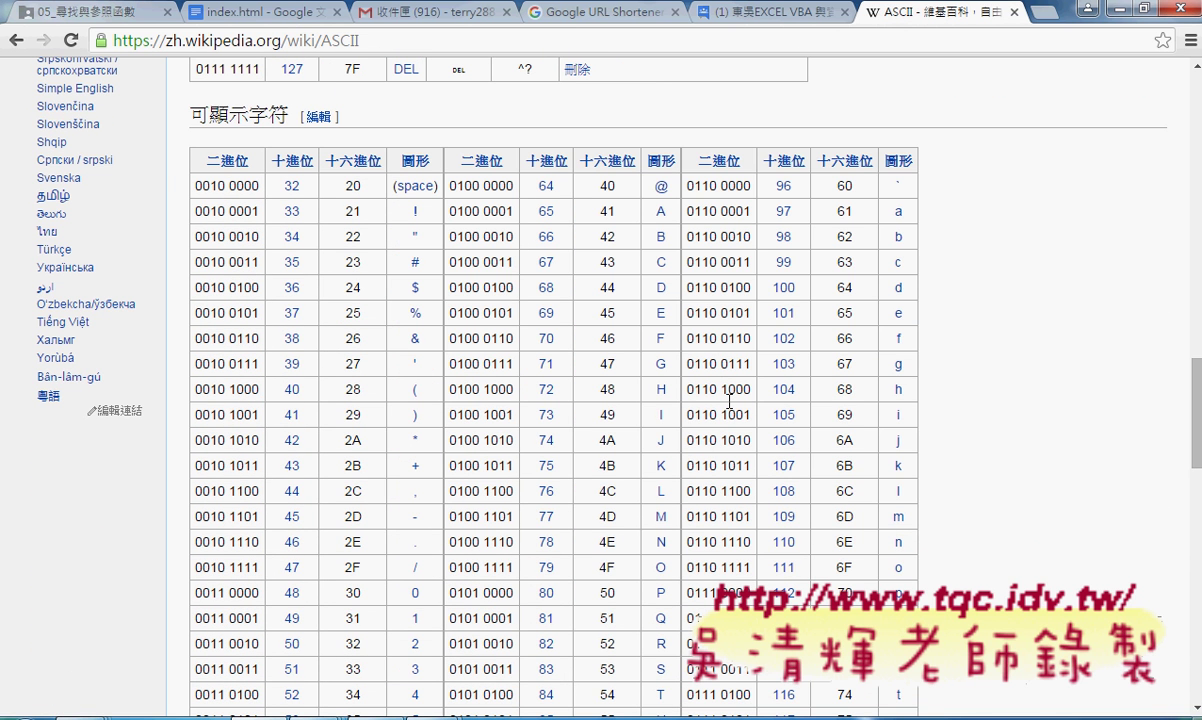
key(alt+Tab)
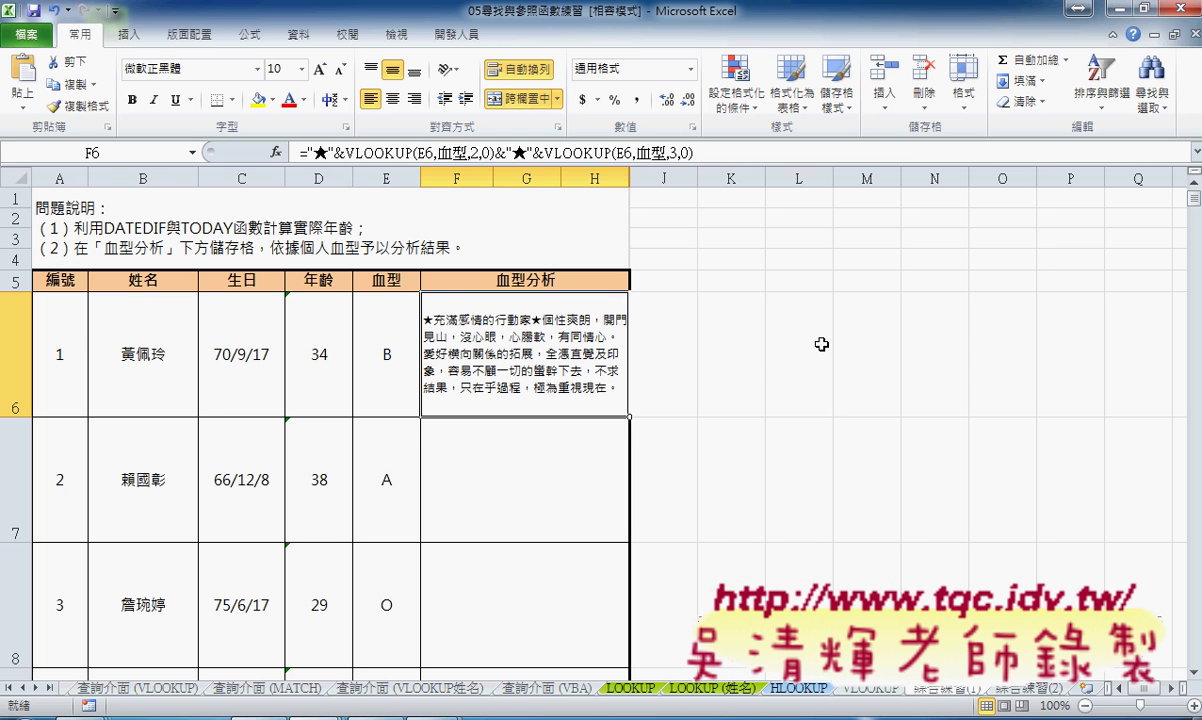
Check decimal code 65 (A) in Wikipedia's ASCII table, then return to the Excel workbook.
click(800, 386)
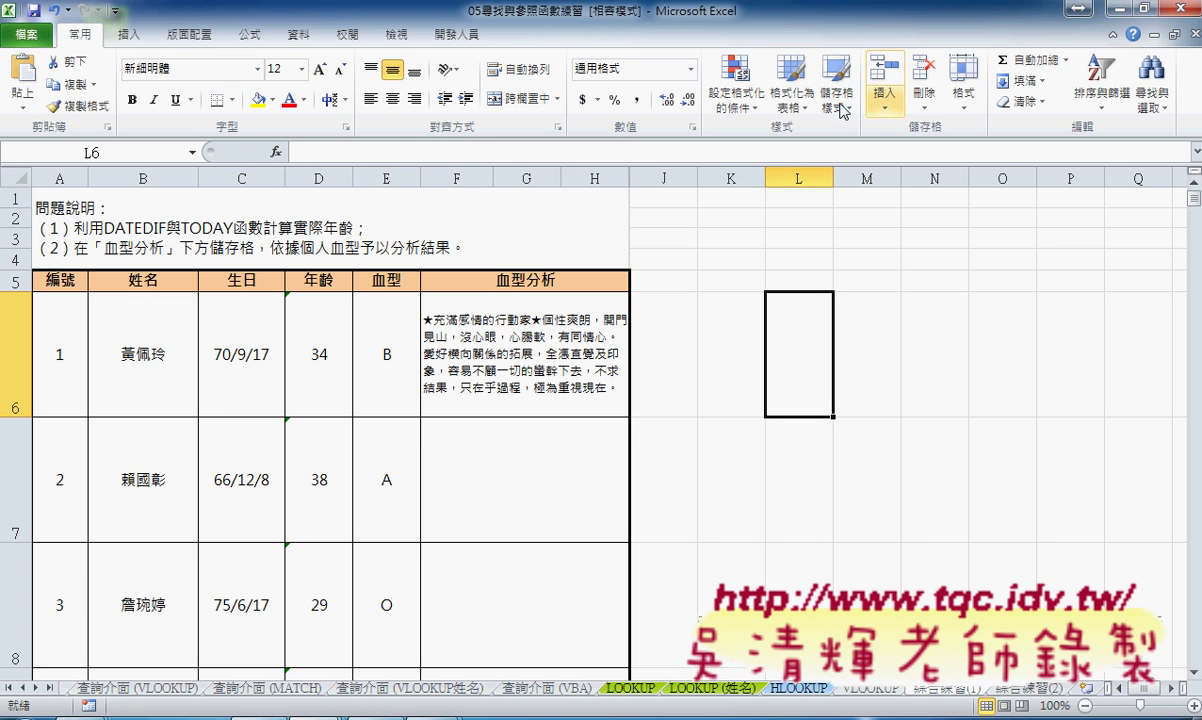
click(1112, 9)
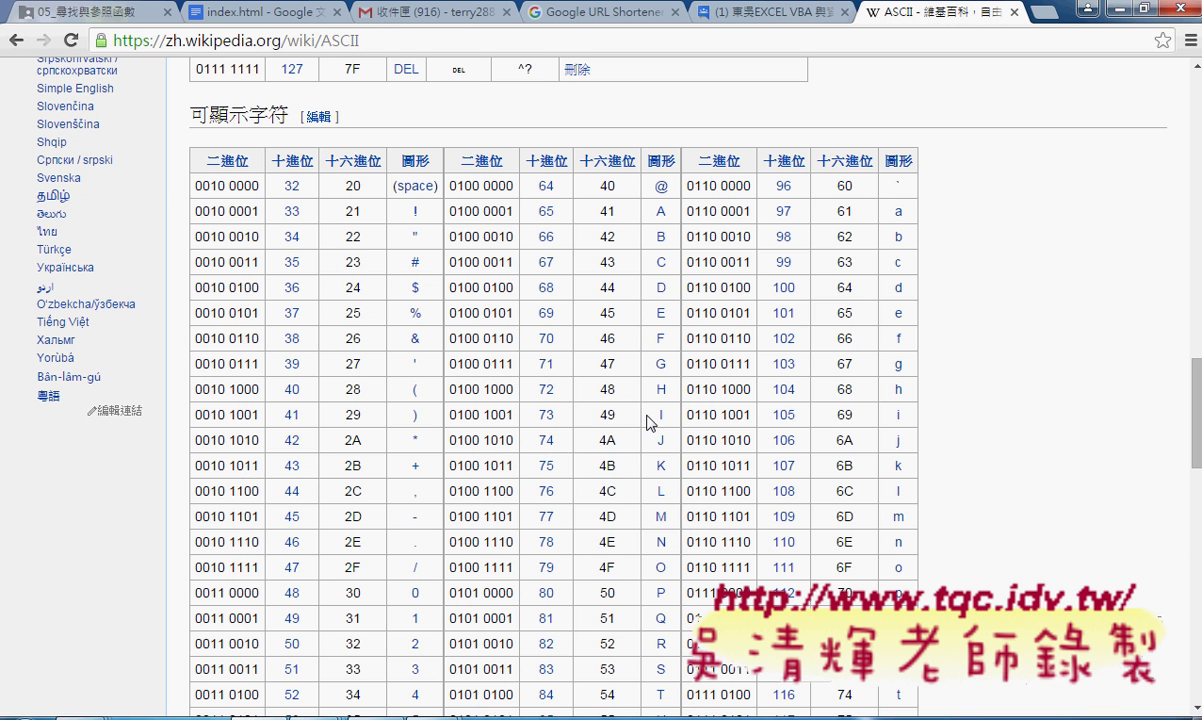
double_click(543, 212)
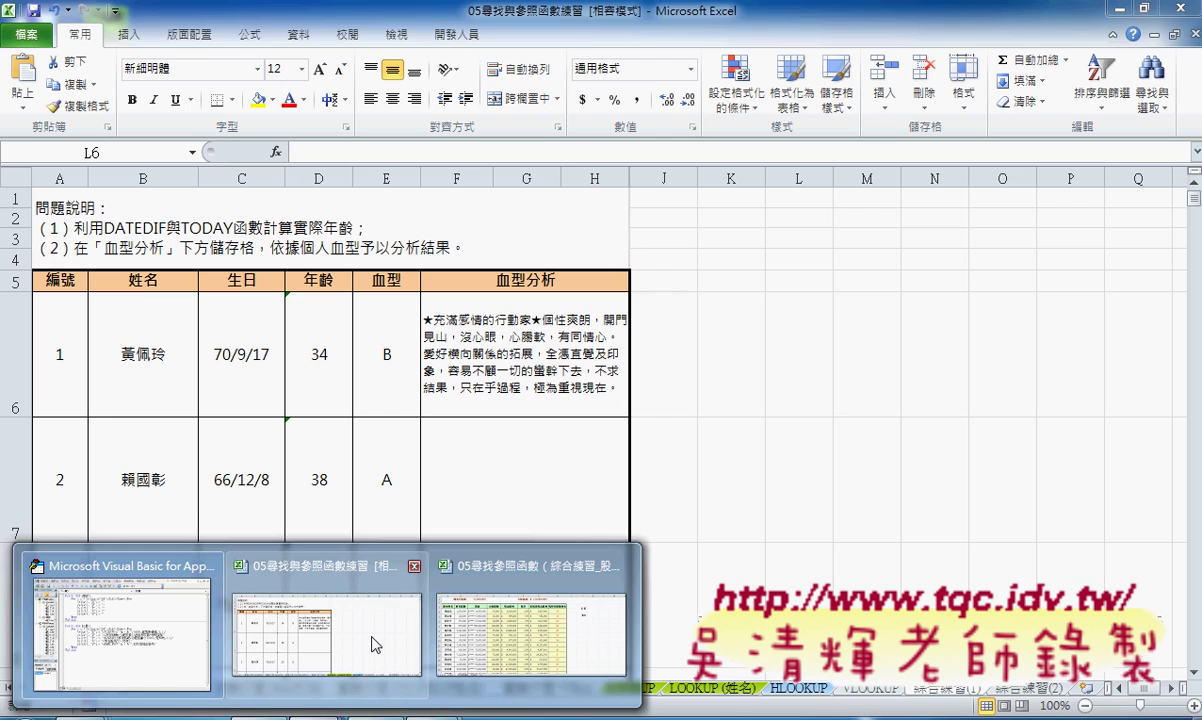
click(360, 610)
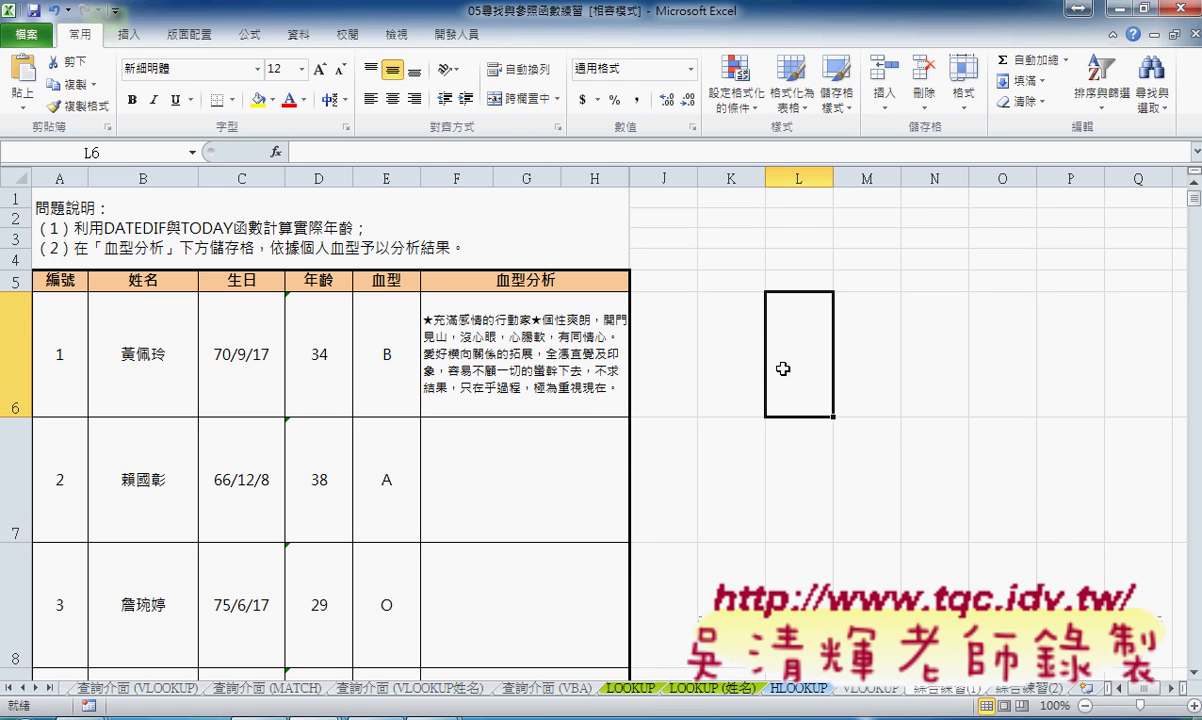
Insert the Text function CHAR with Number 65 into L6, so it displays A.
click(276, 152)
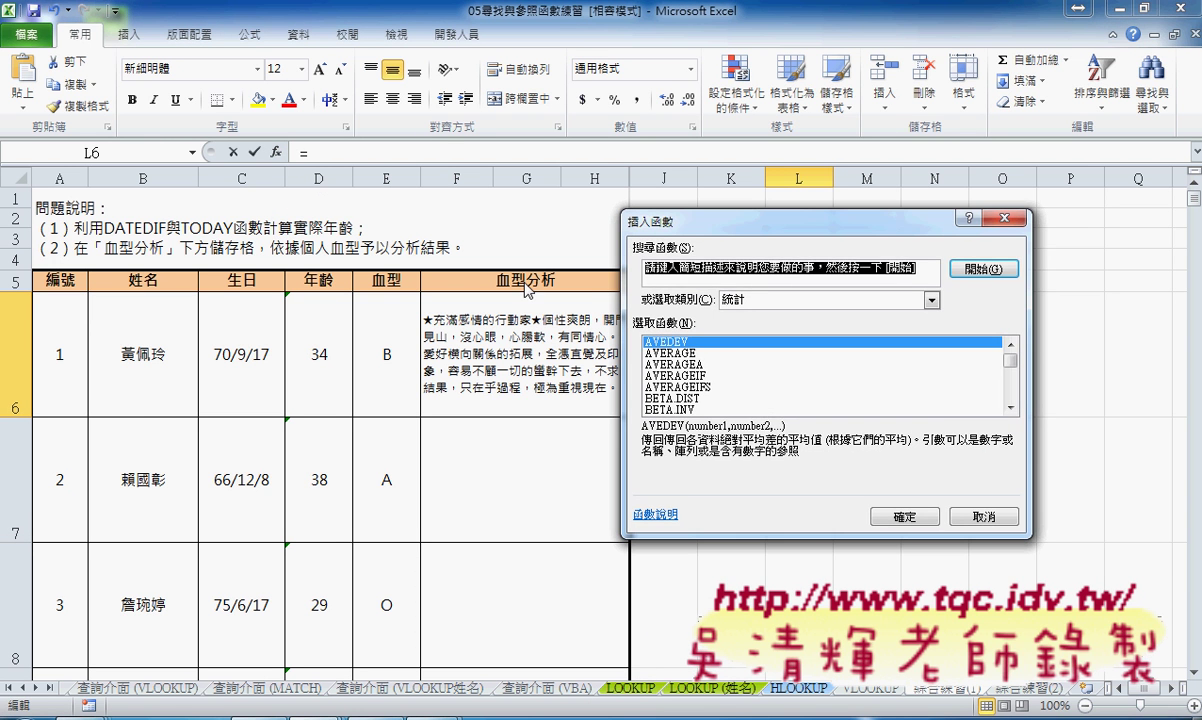
click(742, 296)
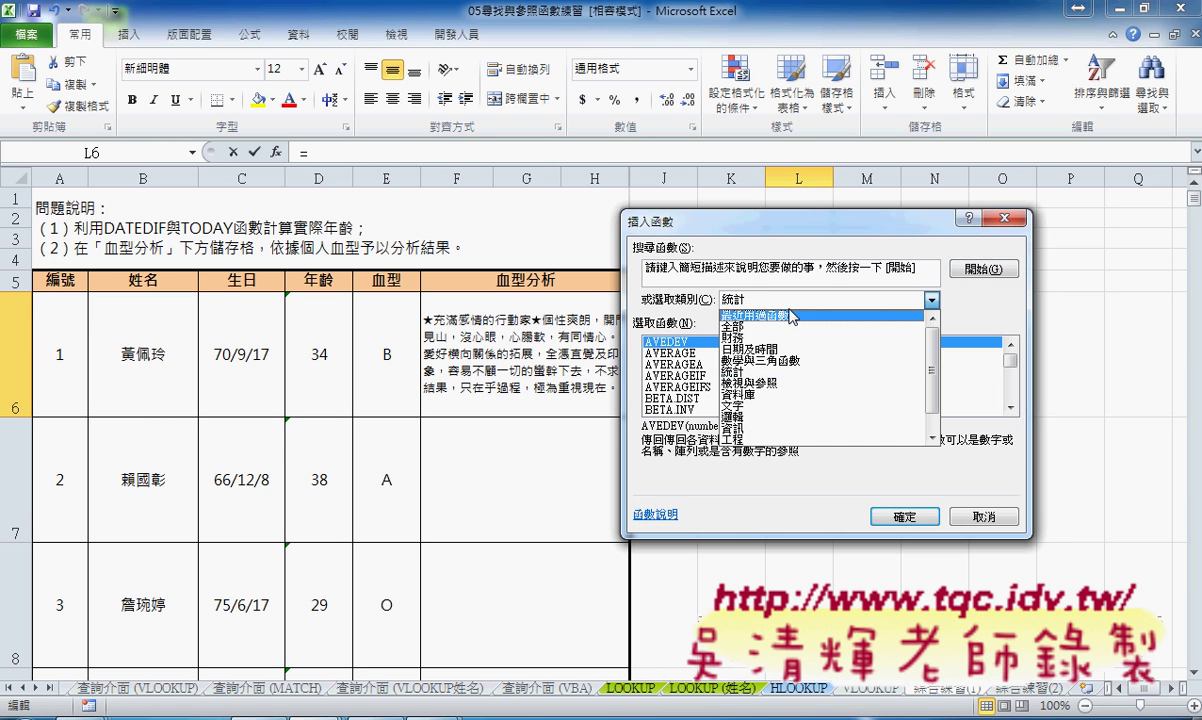
click(780, 406)
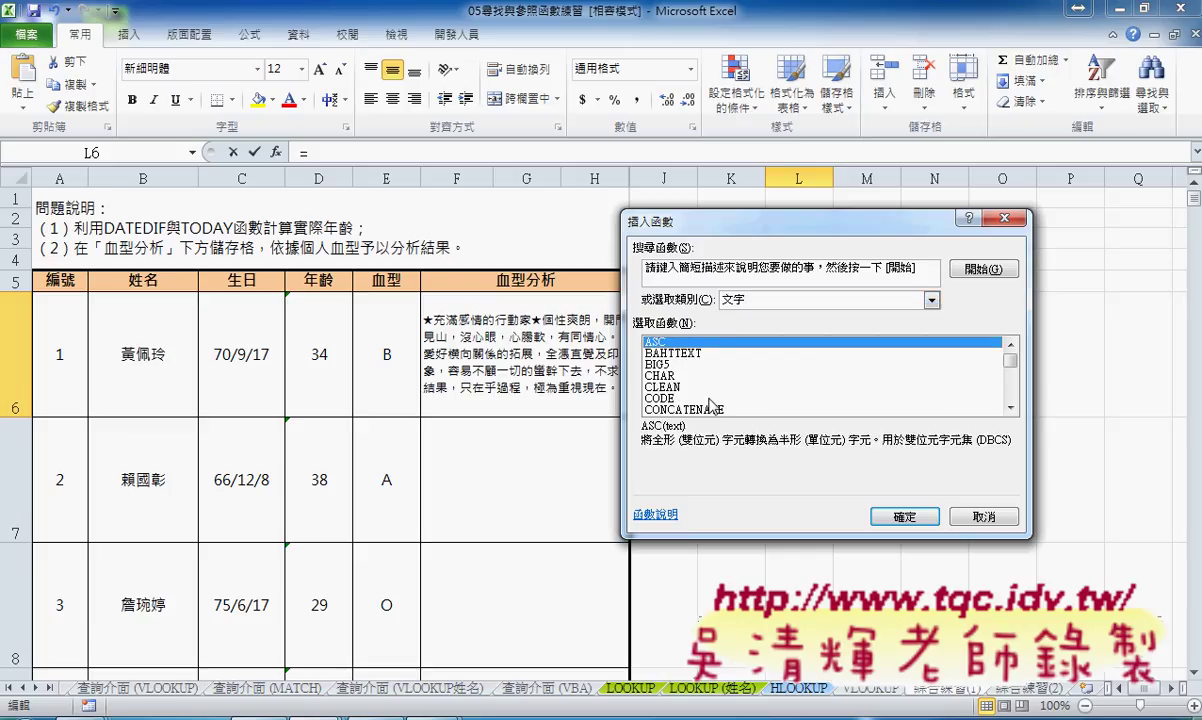
click(660, 375)
click(904, 516)
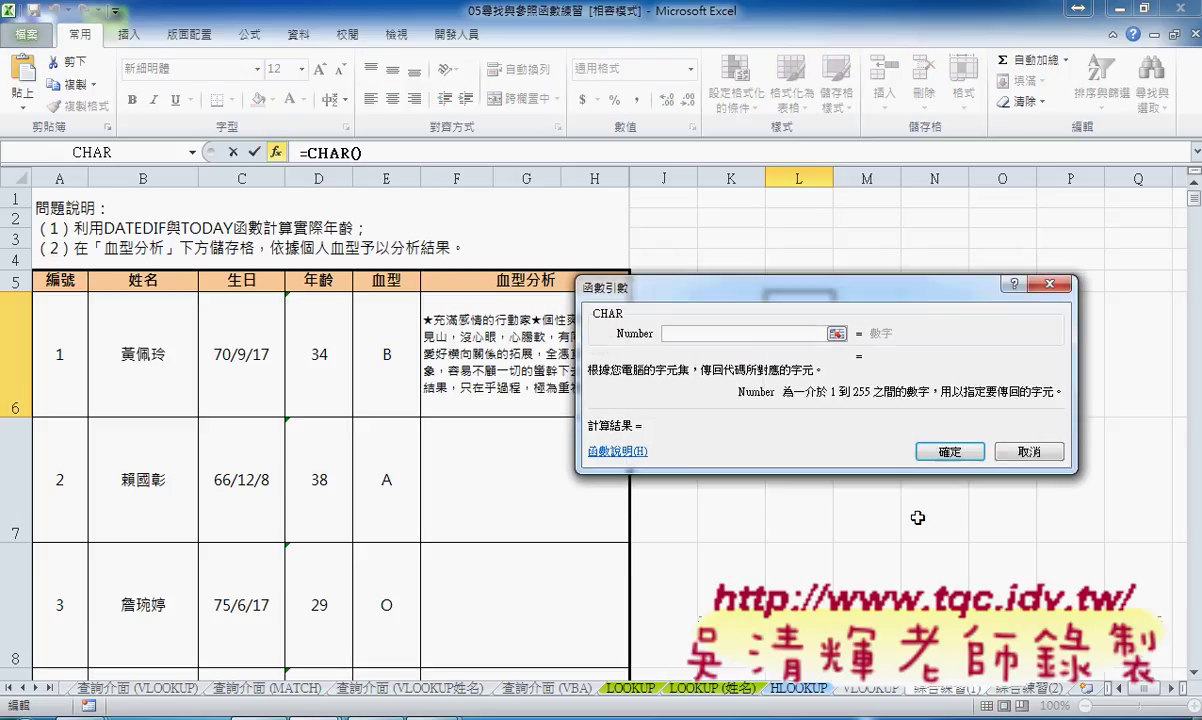
text(65)
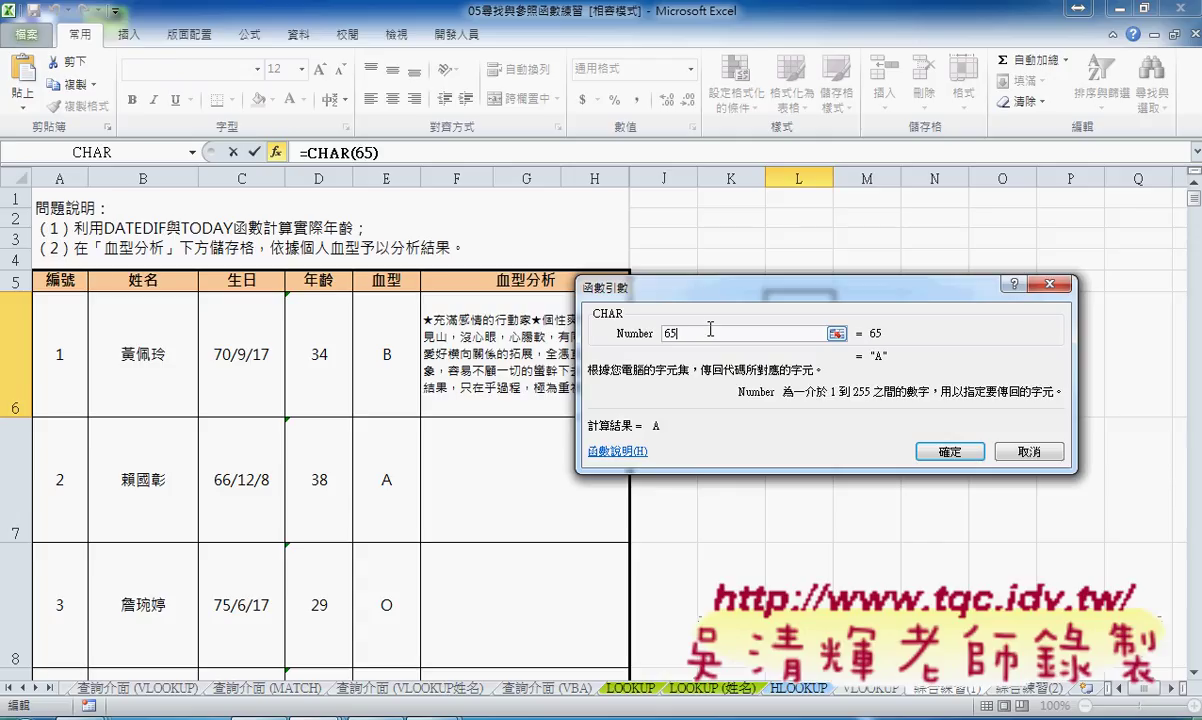
click(925, 448)
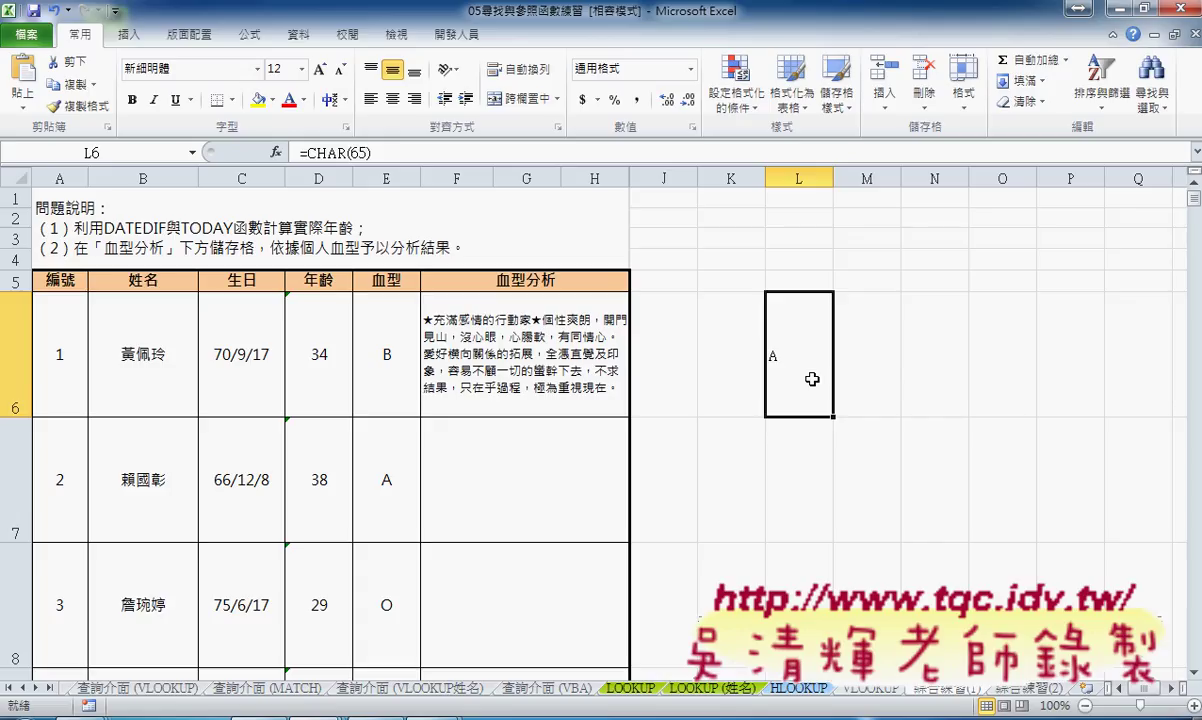
click(481, 309)
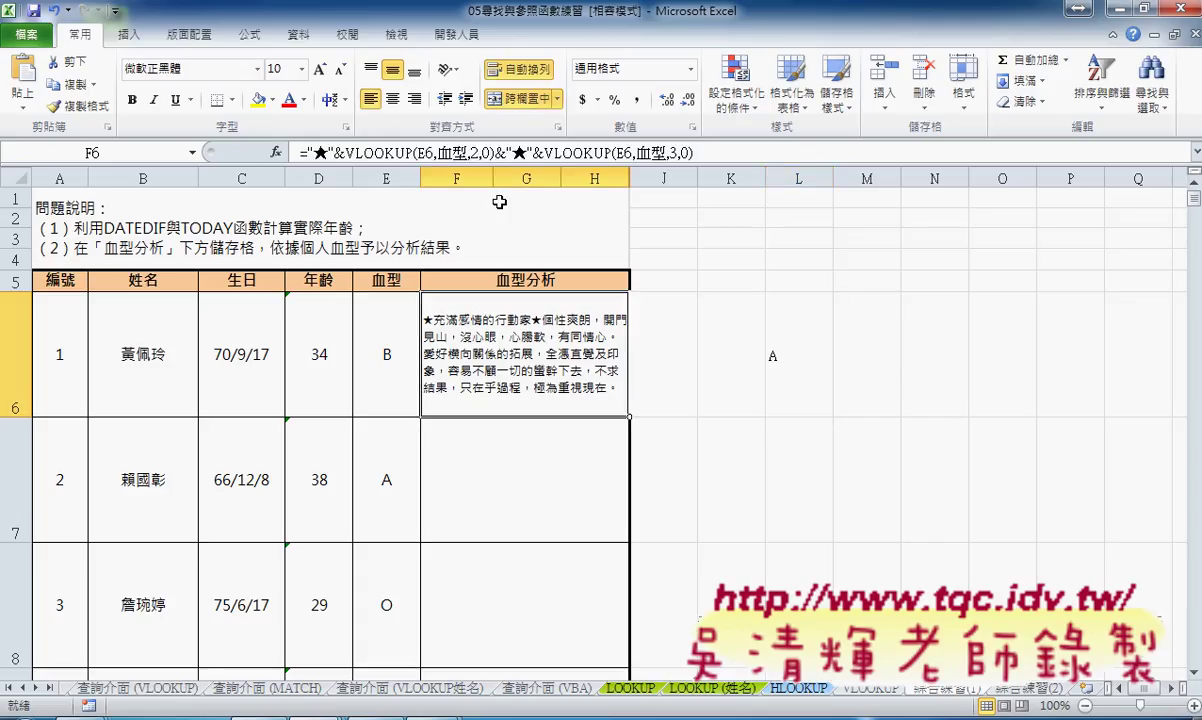
Add CHAR(10)& before the second ★ part of F6's formula and commit it.
click(509, 153)
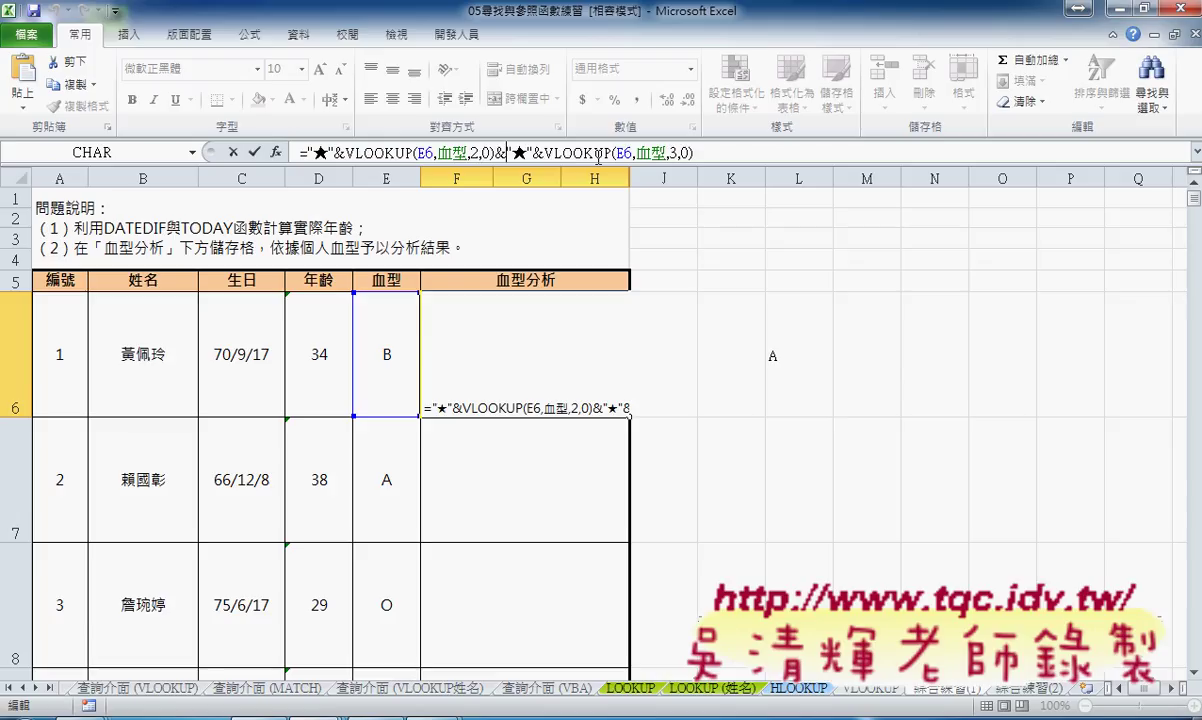
text(ch)
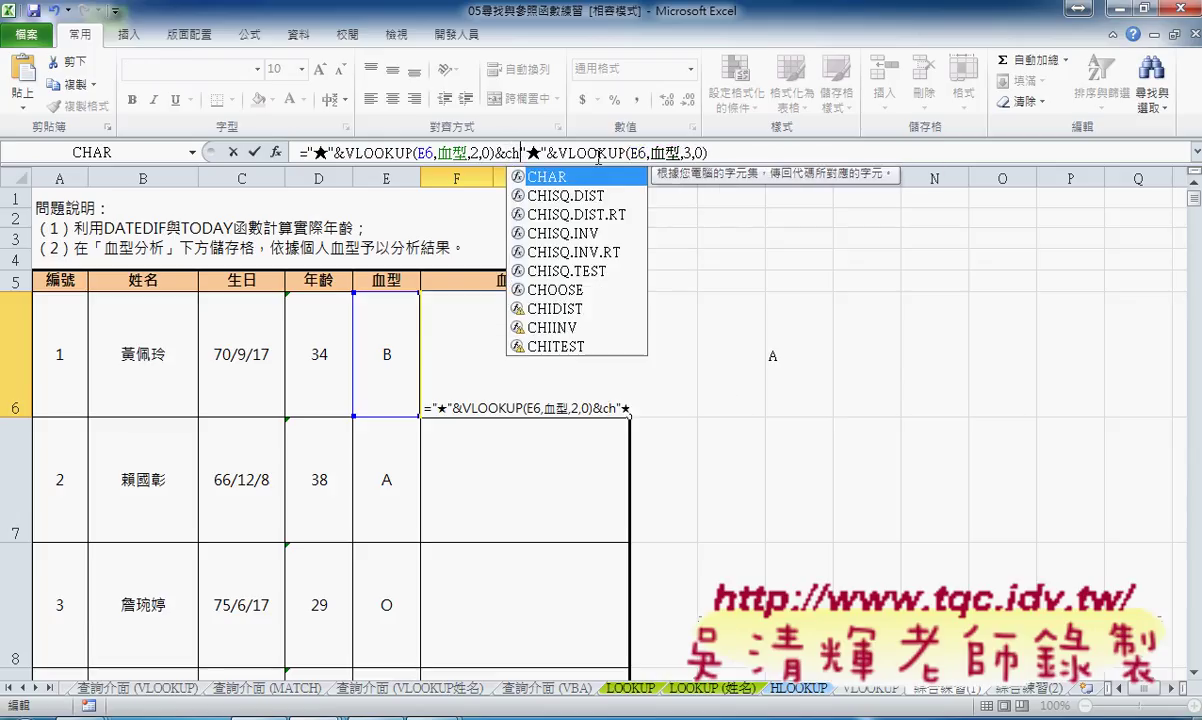
text(ar)
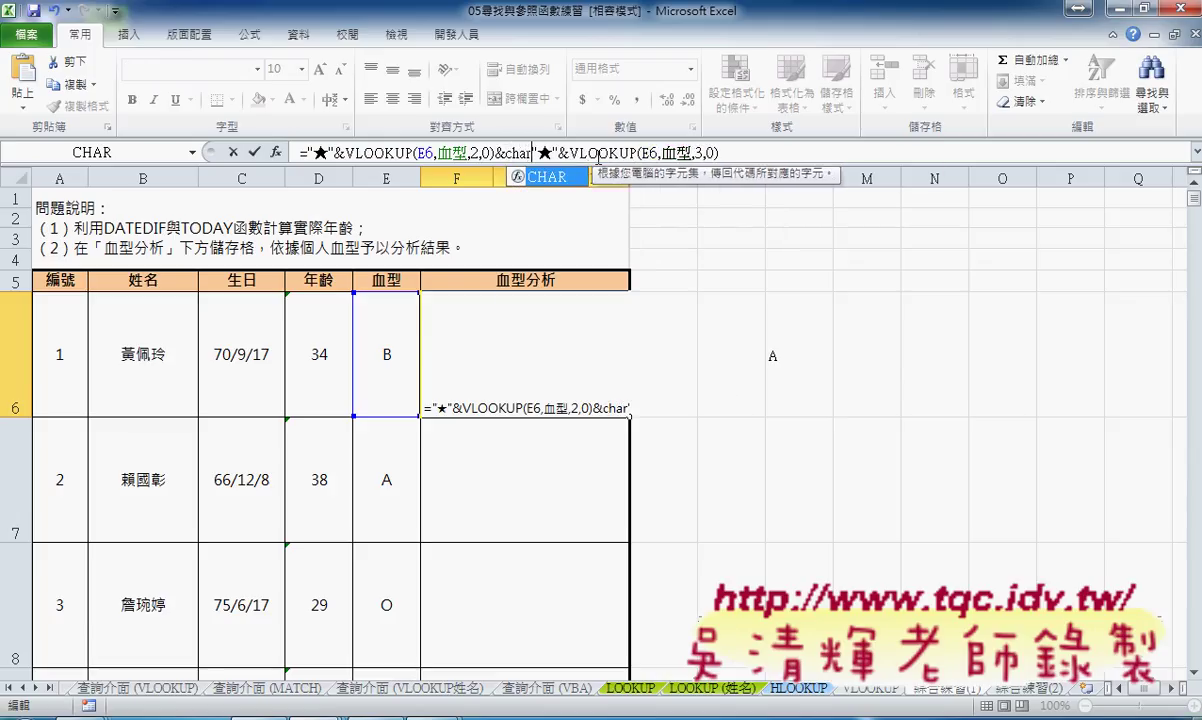
text((10)
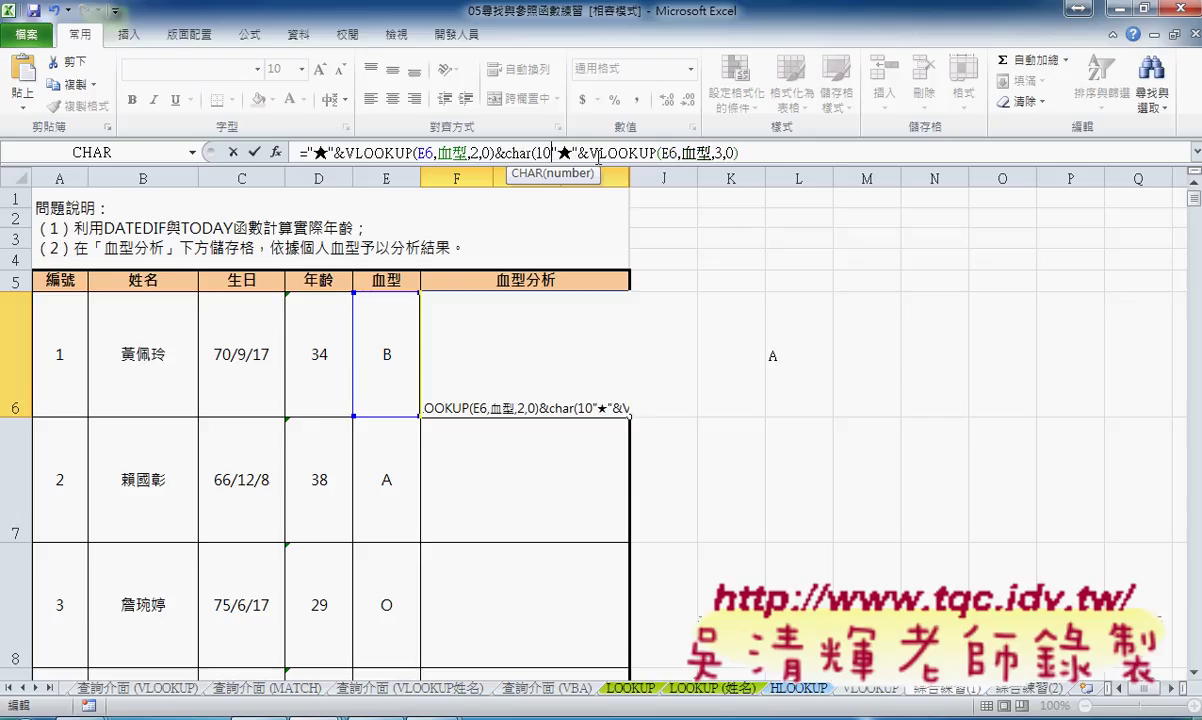
text()&)
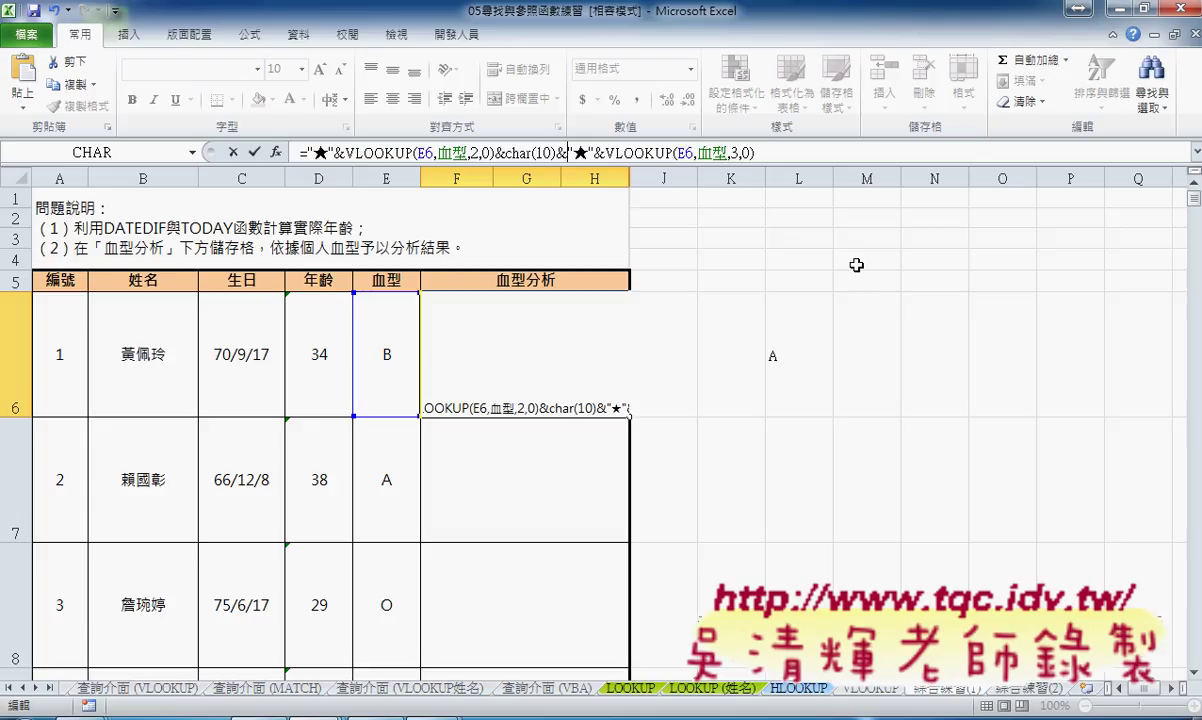
click(256, 153)
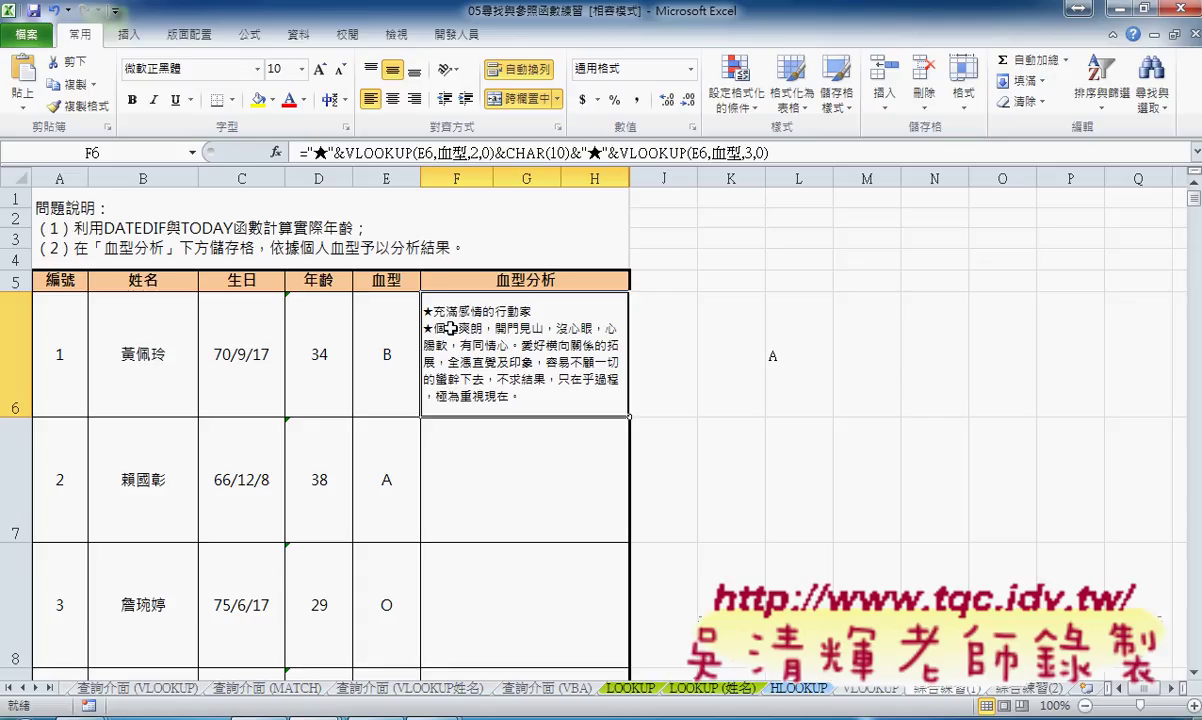
Try ASC with "A" in M6, cancel it, and bring up the Developer commands.
click(840, 348)
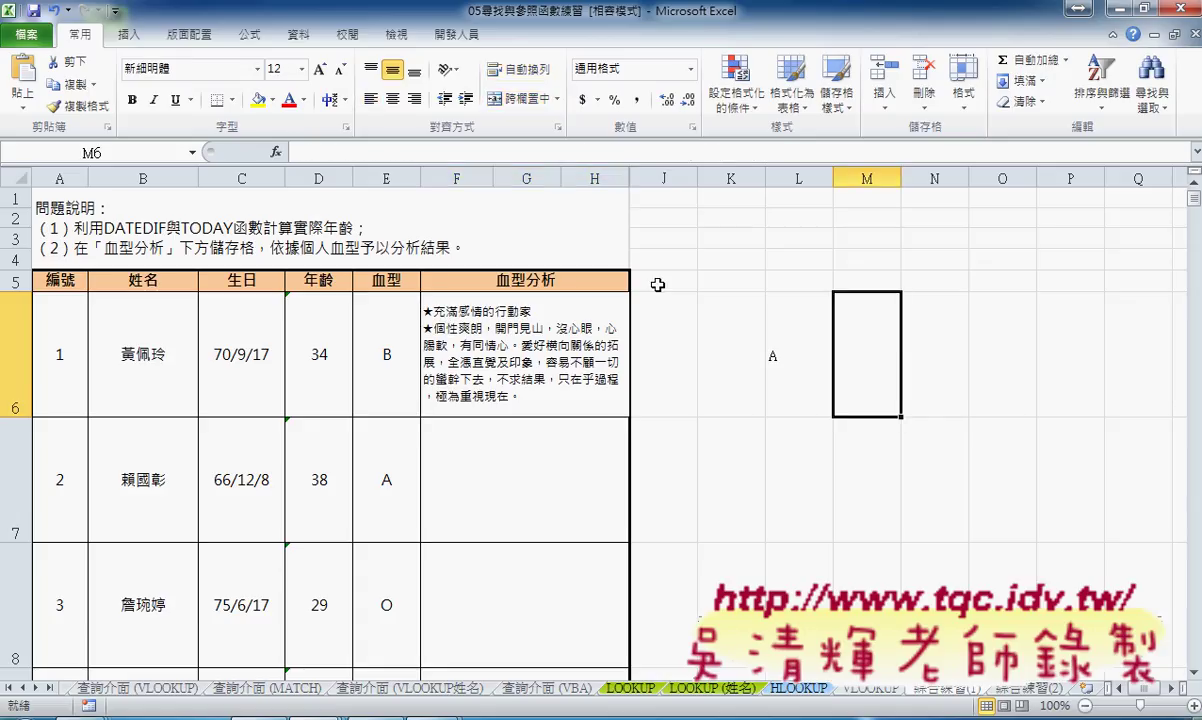
click(276, 152)
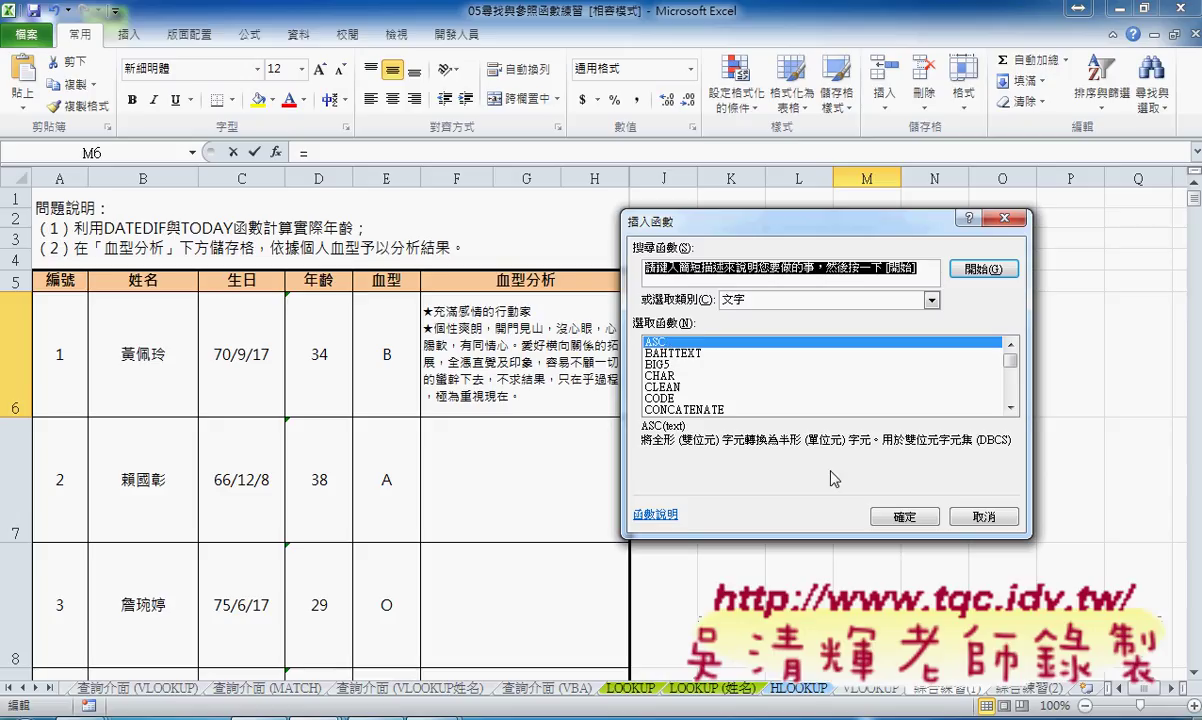
click(910, 518)
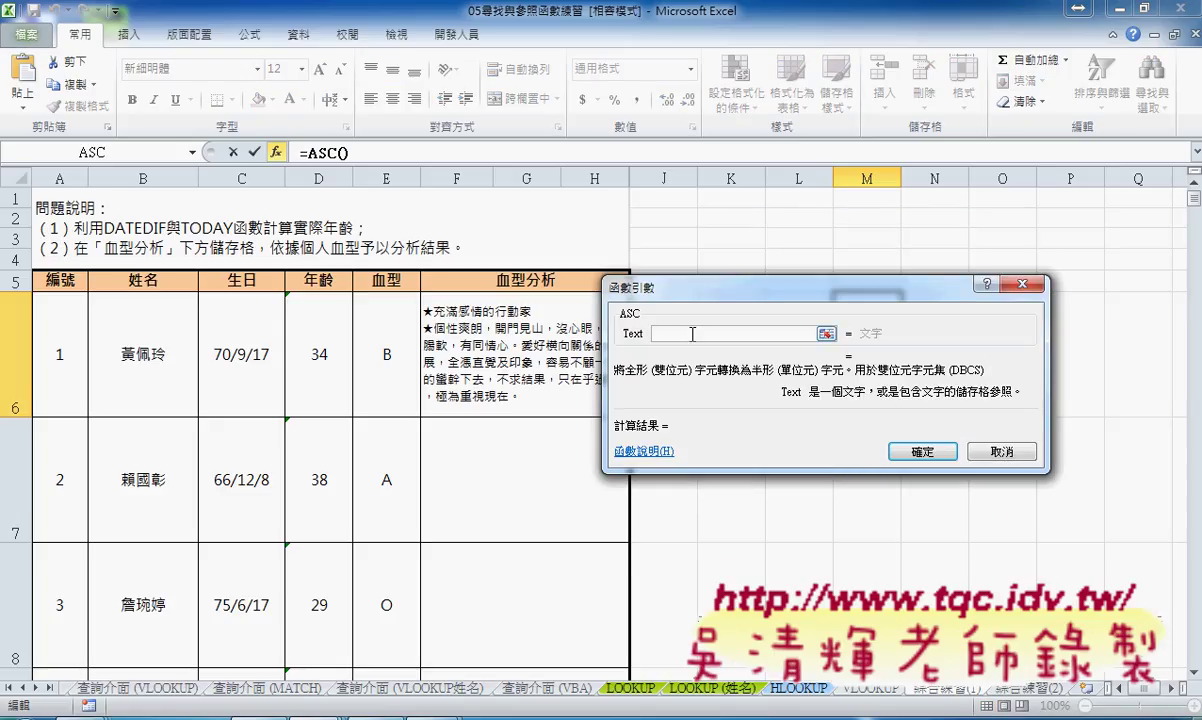
text(A)
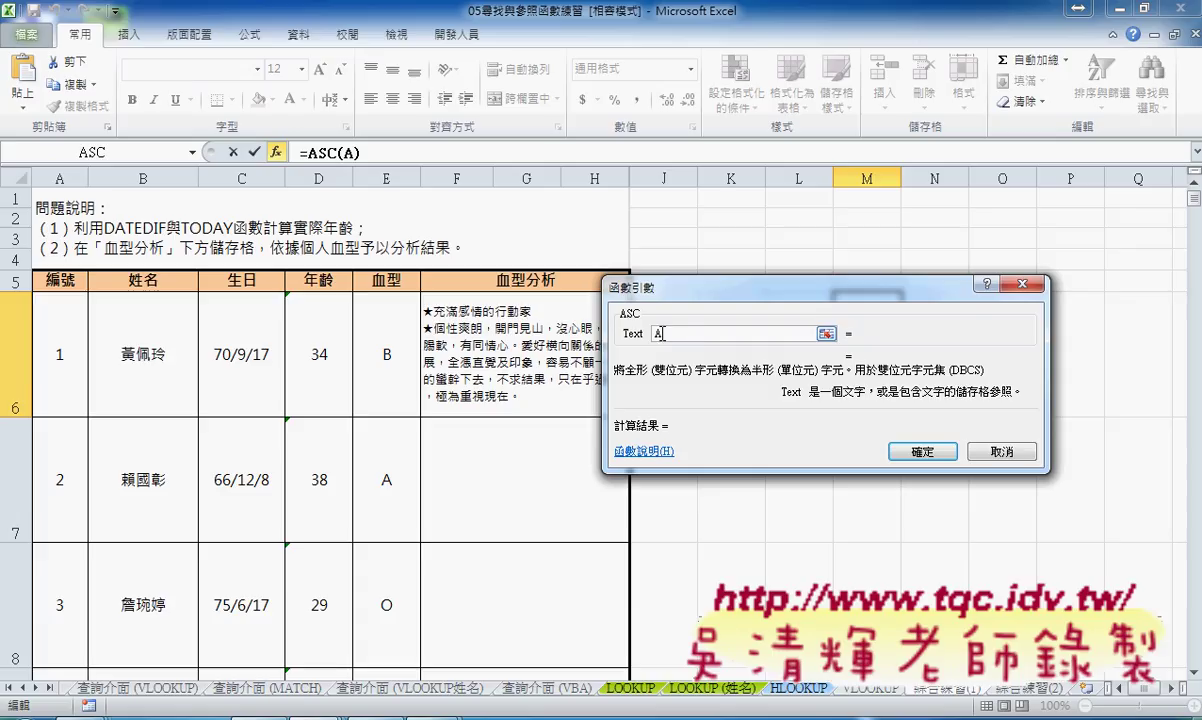
text("A)
text(")
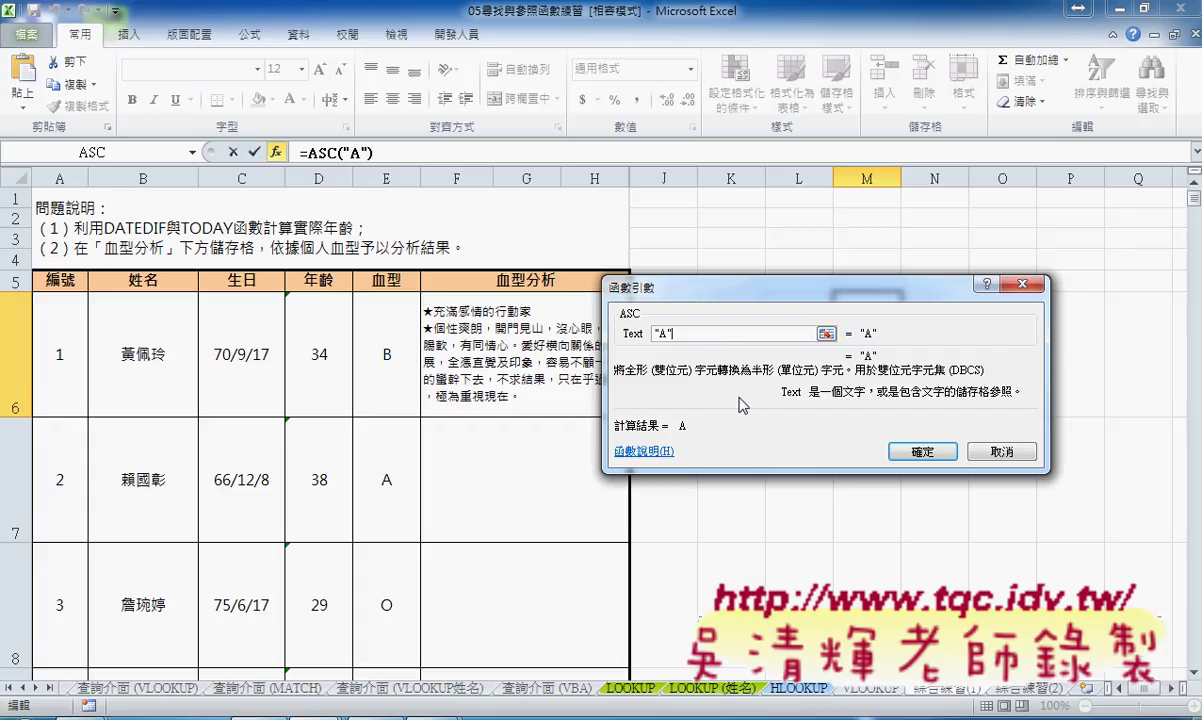
click(1000, 453)
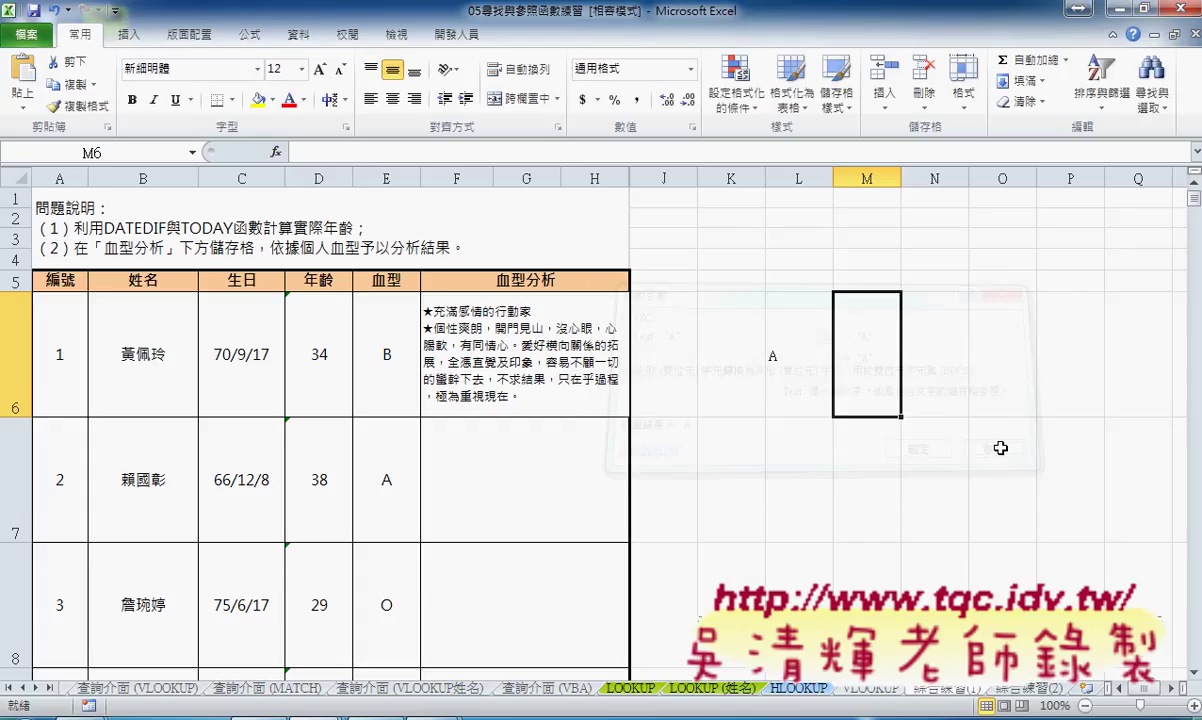
click(481, 43)
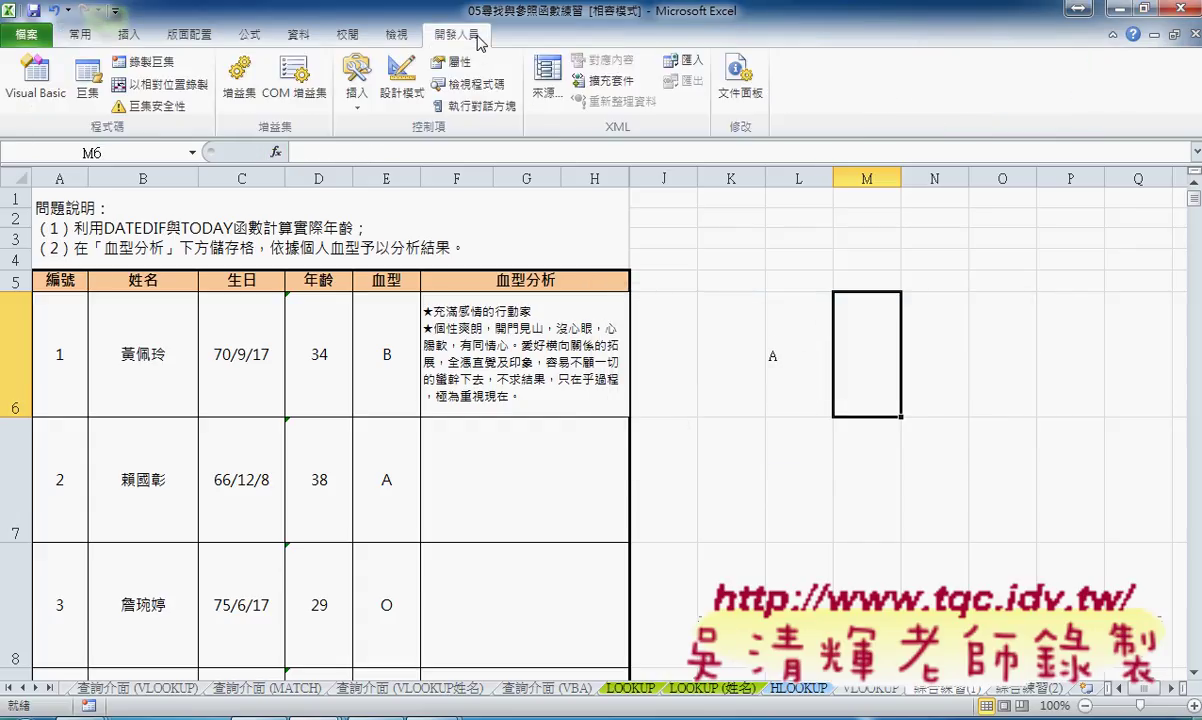
In the VBA editor's Immediate window, evaluate ? ASC("A"), which returns 65.
click(35, 80)
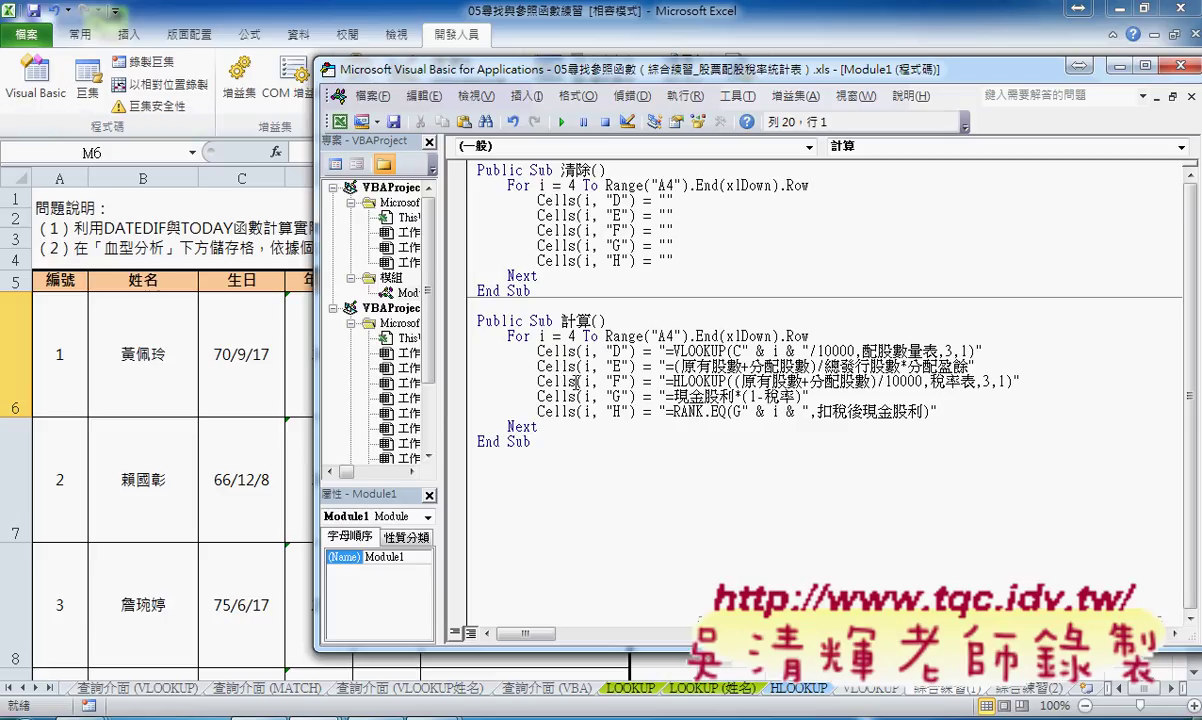
key(ctrl+g)
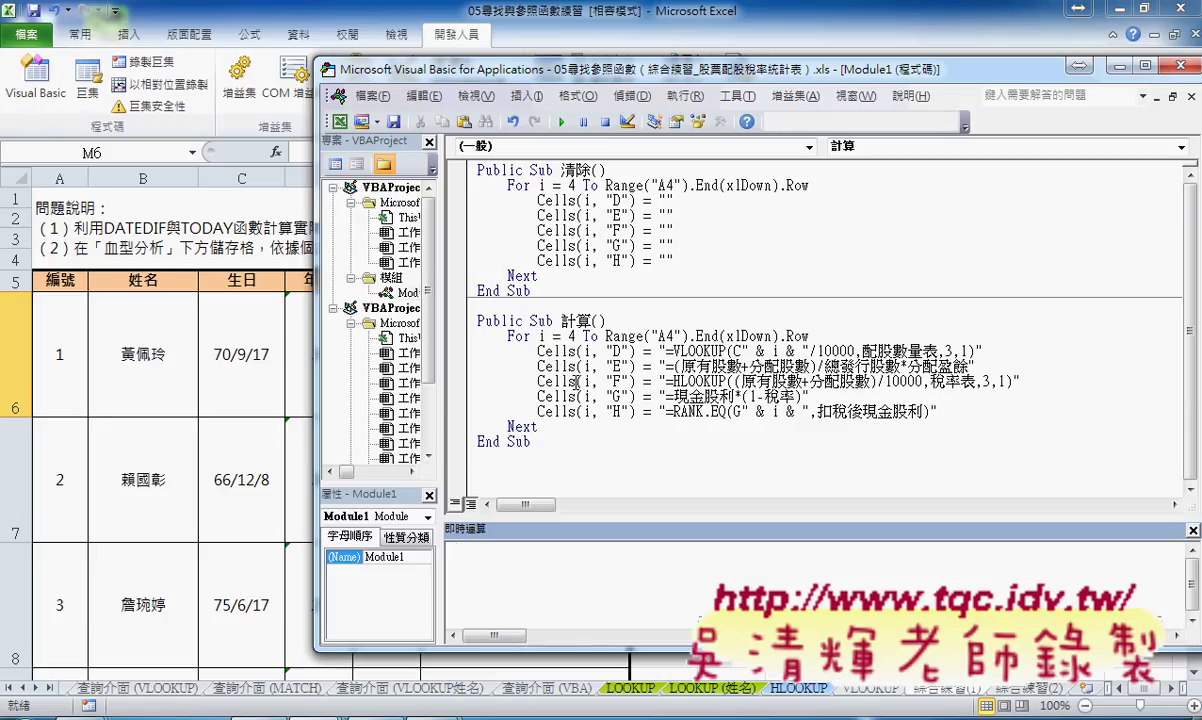
text(? )
text(A)
text(SC)
text("A)
text("))
key(Left)
key(Left)
key(Left)
key(Left)
text(()
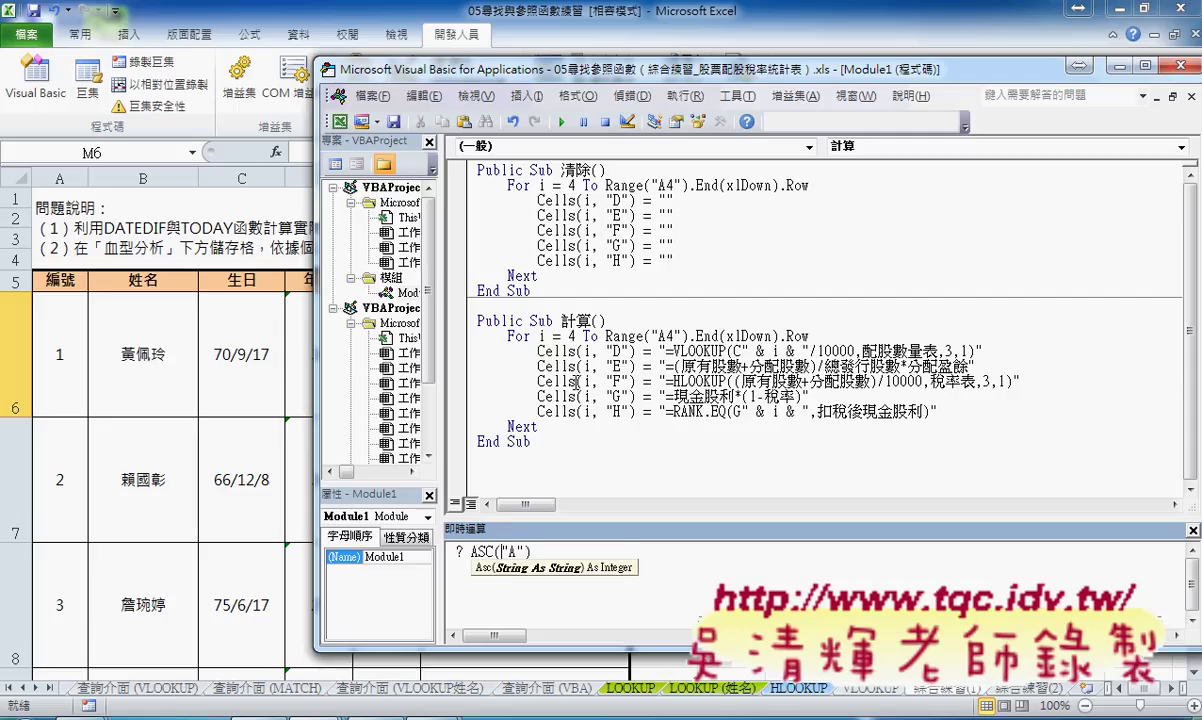
key(Right)
key(Right)
key(Right)
key(Right)
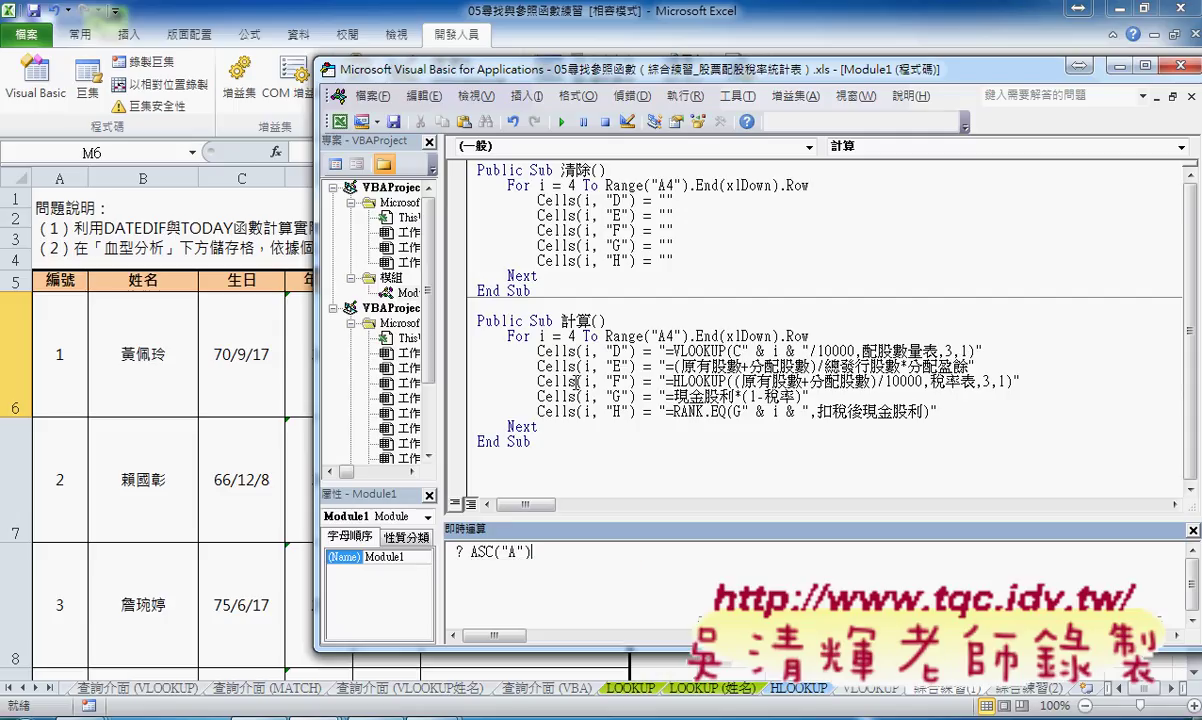
double_click(483, 551)
click(546, 549)
key(Return)
Evaluate ASC of a normal space (32) and a full-width space (-24256).
drag(485, 573, 457, 572)
double_click(512, 551)
key(Return)
key(Up)
key(Up)
key(Right)
key(Right)
key(Right)
key(Right)
key(Right)
key(shift+Right)
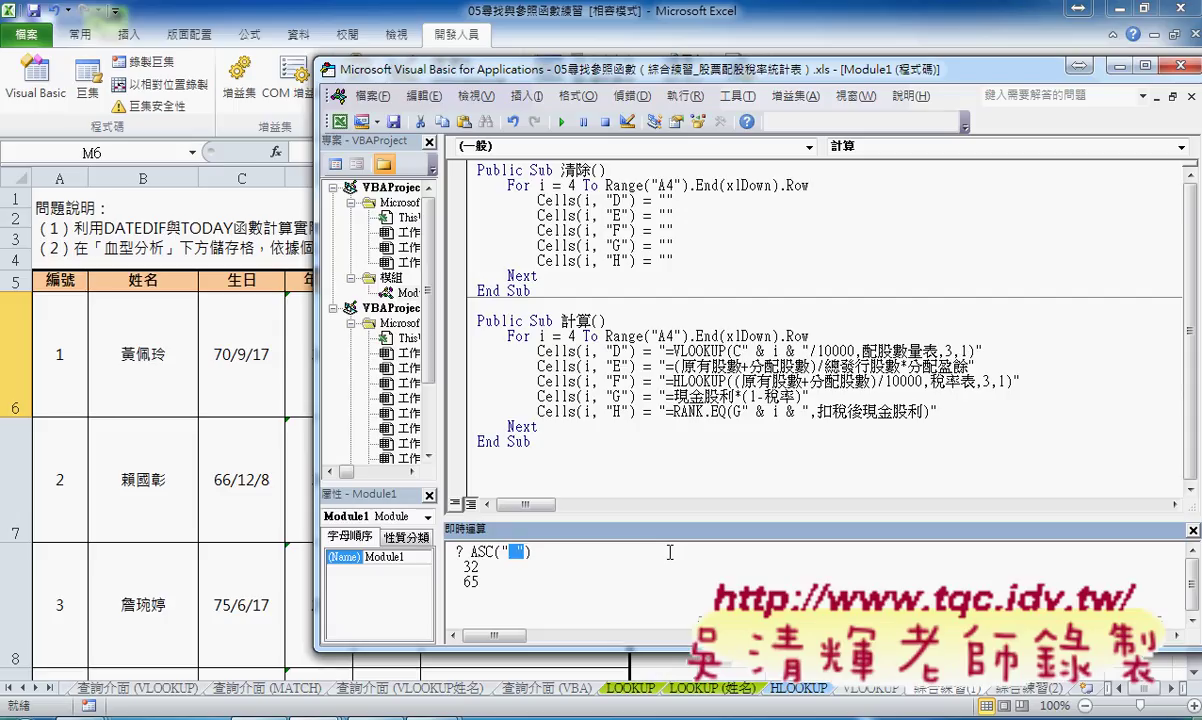
key(shift+Left)
key(Return)
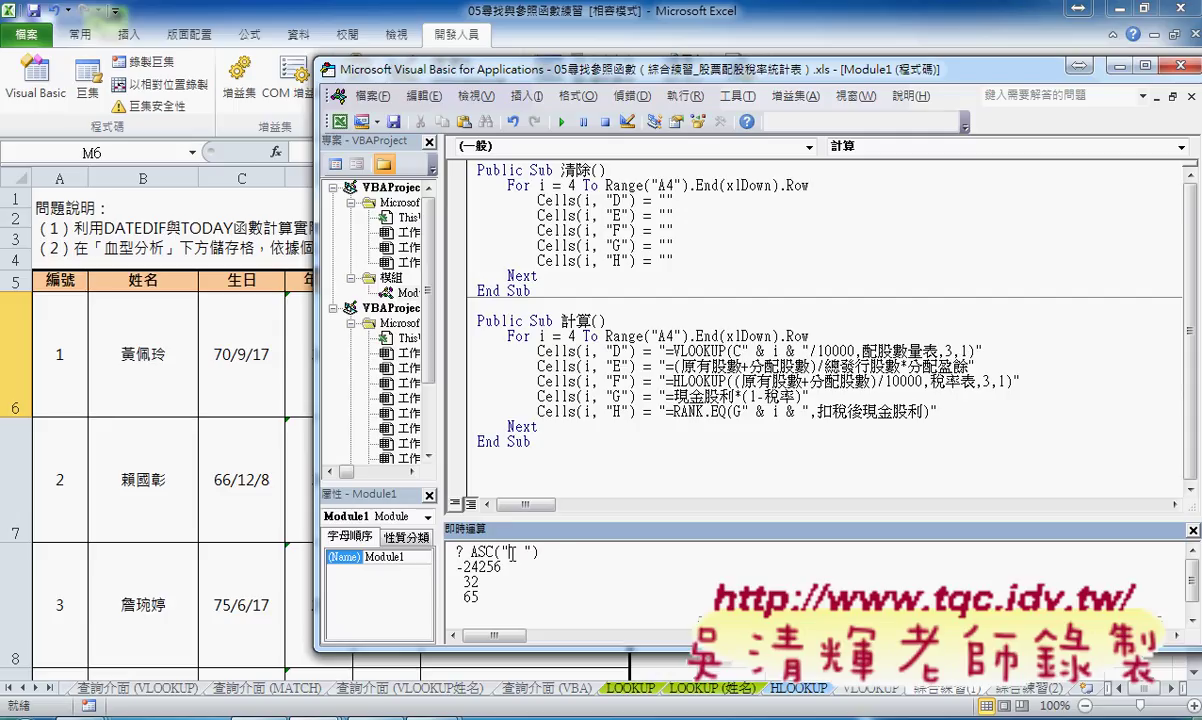
Compare the full-width space with its -24256 result, then close the Immediate window and return to the worksheet.
drag(509, 551, 524, 551)
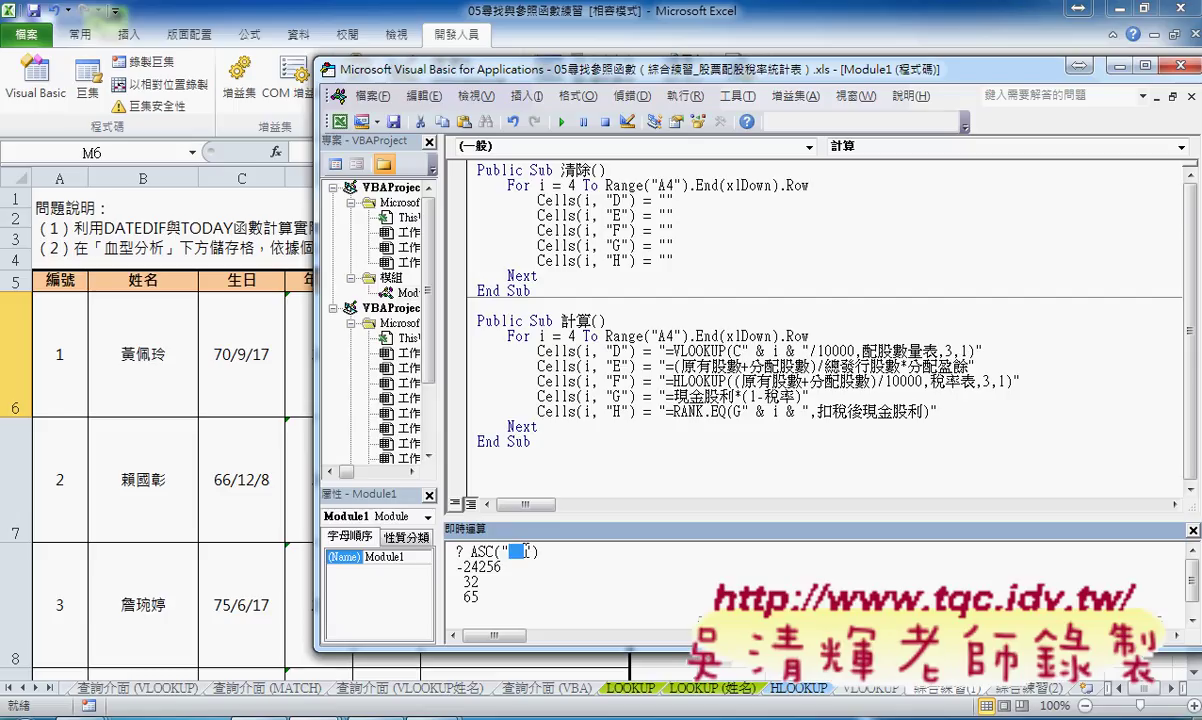
click(476, 598)
drag(509, 551, 524, 551)
drag(506, 567, 451, 568)
drag(509, 552, 523, 552)
click(1193, 530)
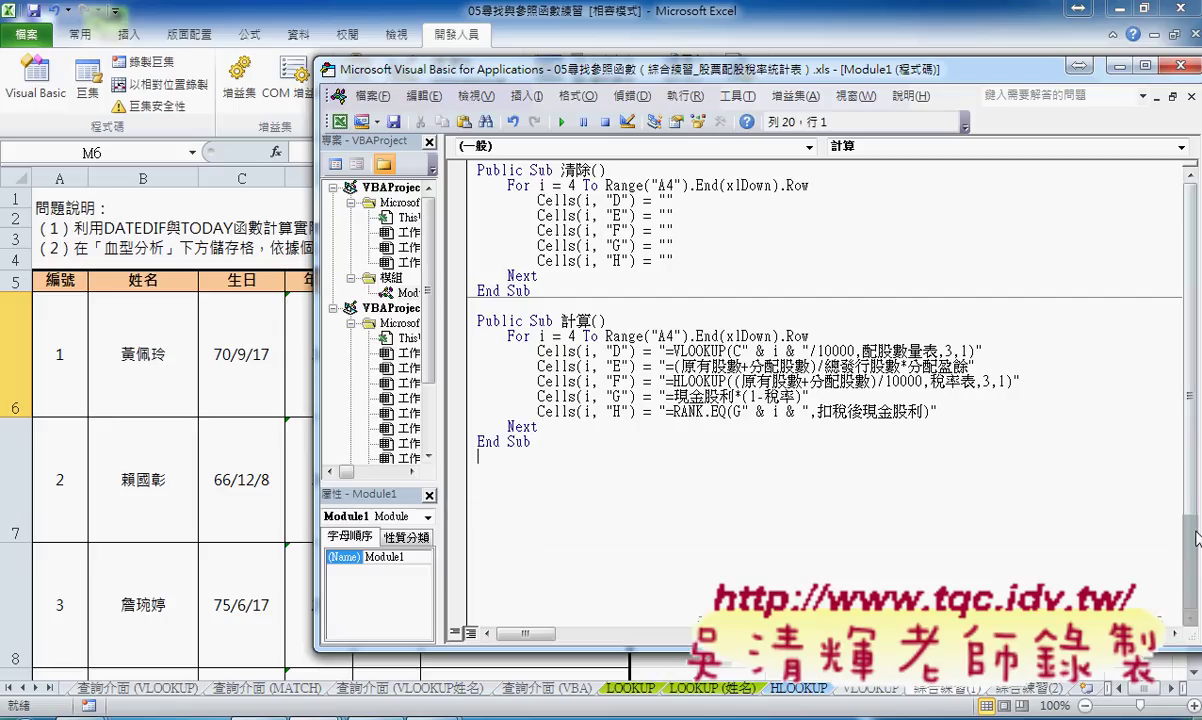
click(1124, 68)
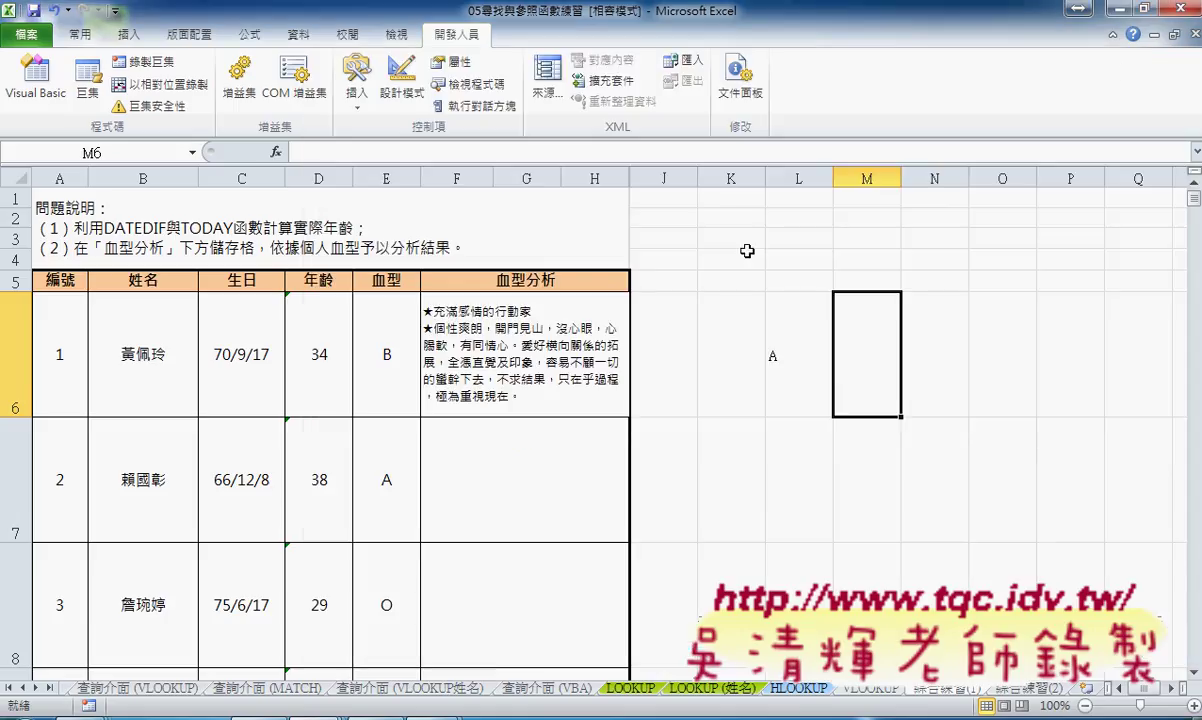
Commit F6's formula with &CHAR(10)& and fill it down the analysis column.
click(520, 350)
drag(495, 152, 578, 150)
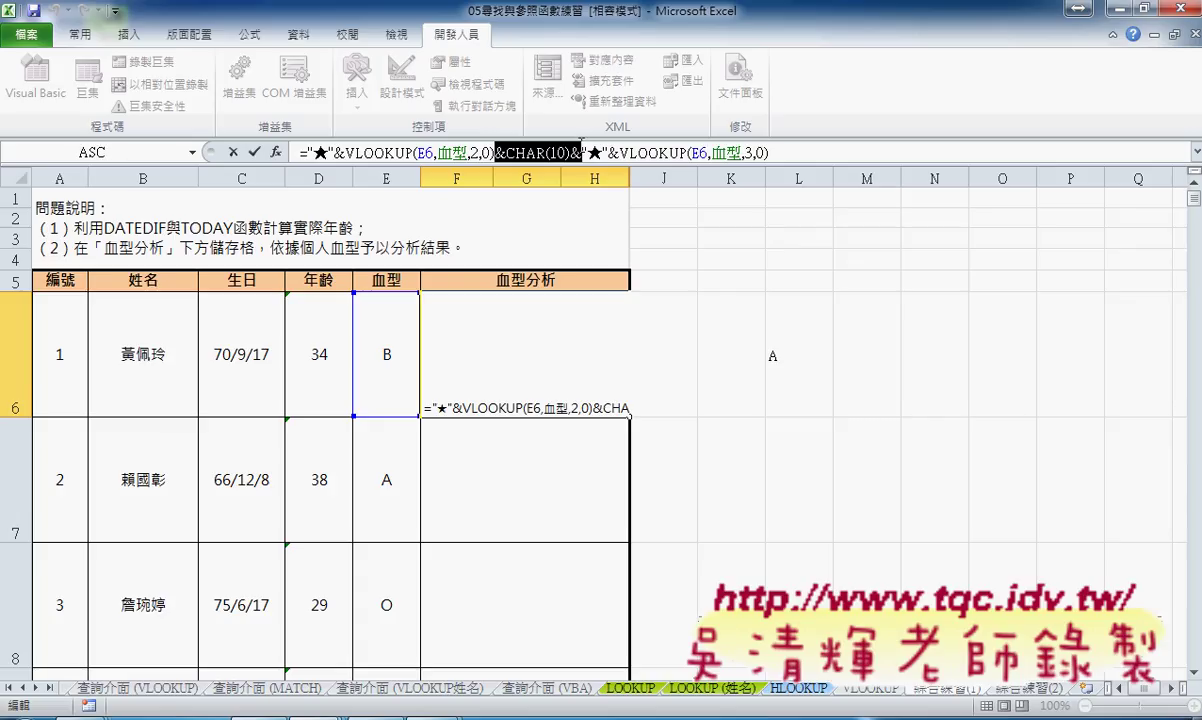
click(233, 152)
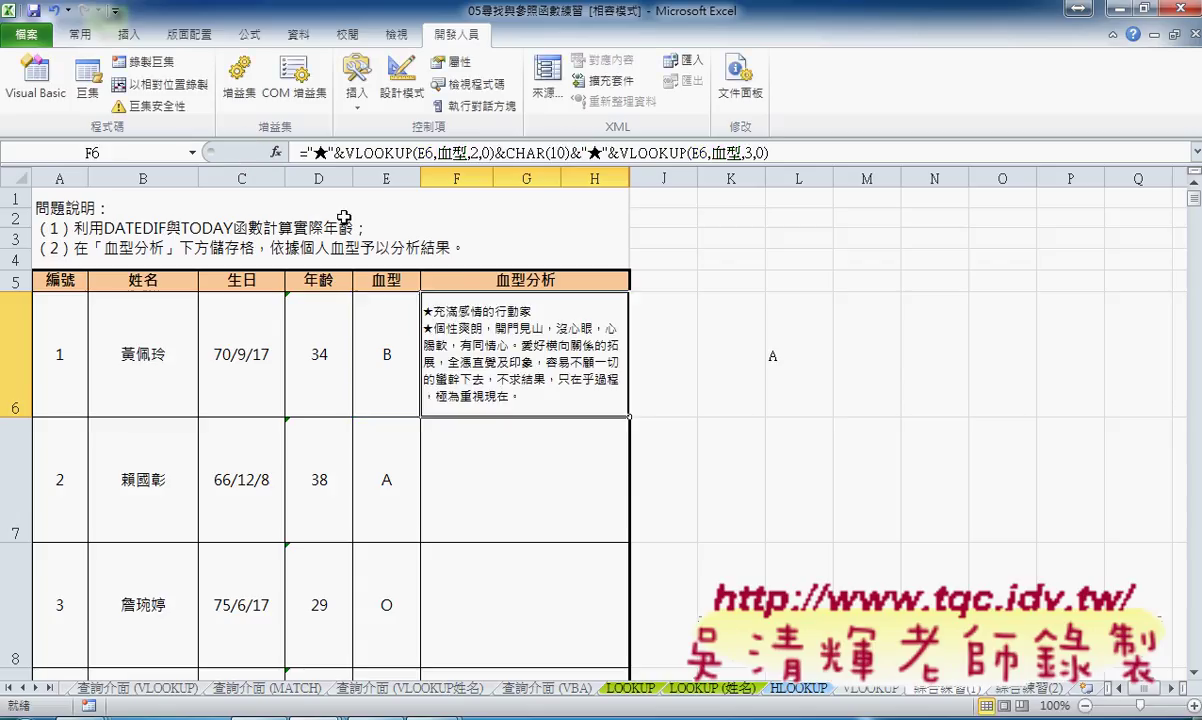
double_click(629, 416)
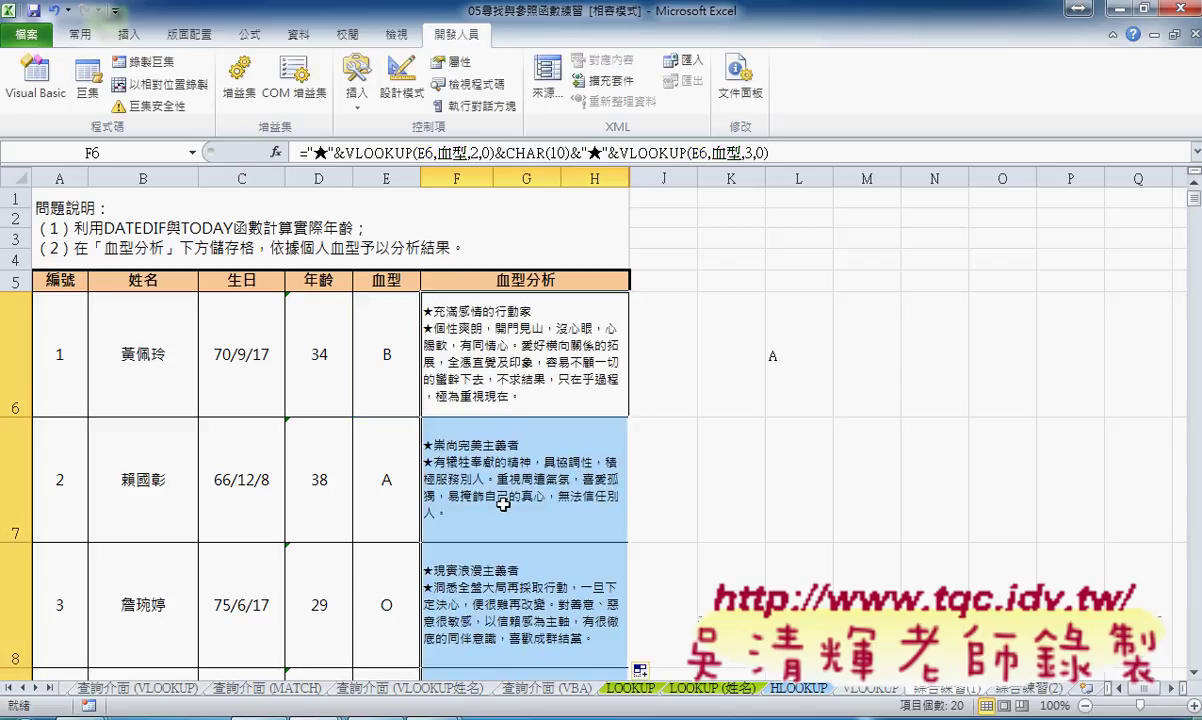
Delete the CHAR(65) test letter from L6 and go back to Chrome's ASCII table.
click(801, 382)
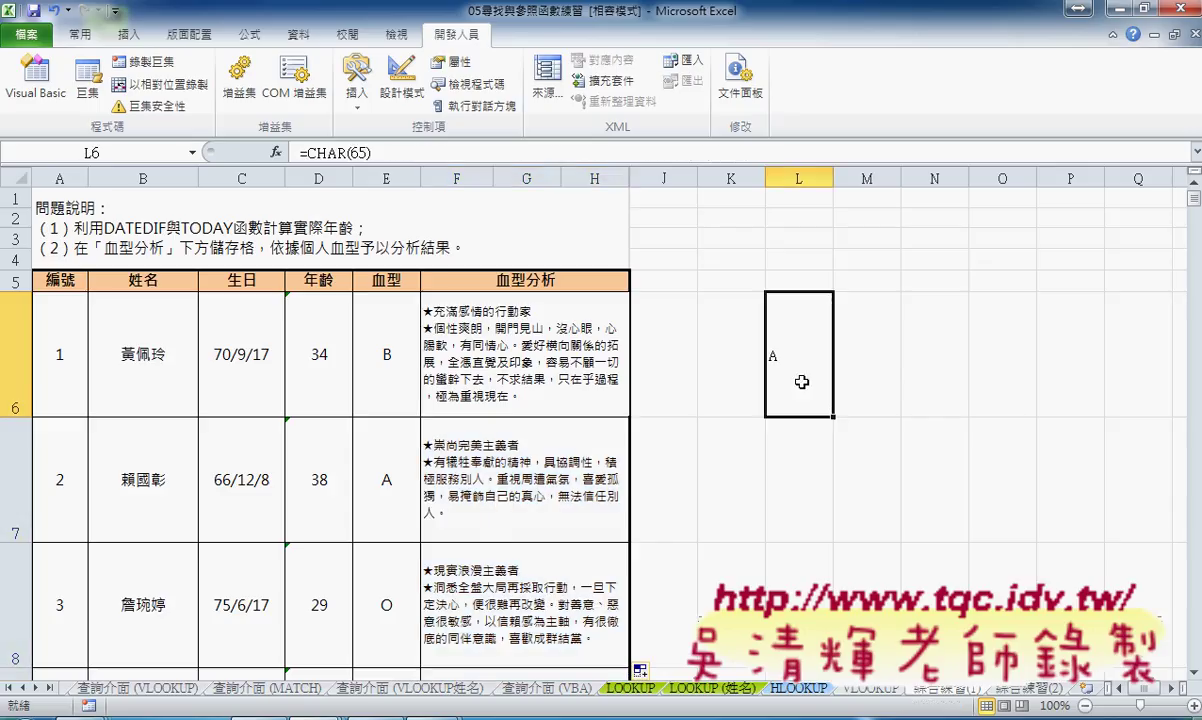
key(Delete)
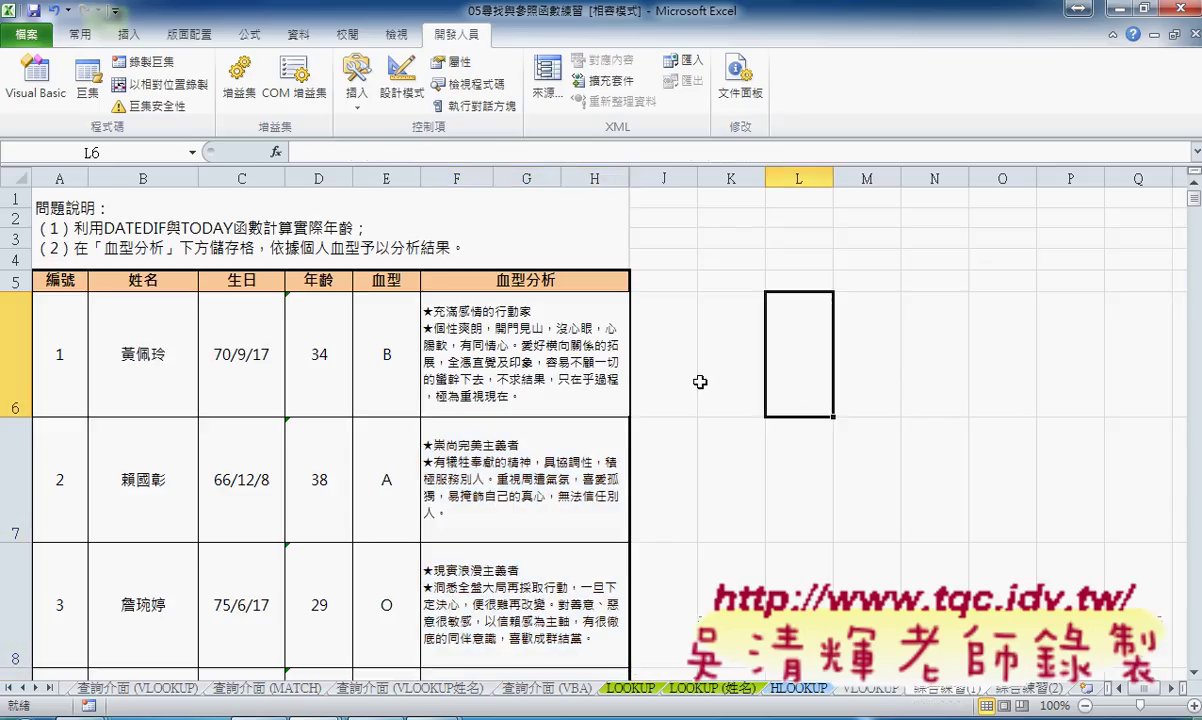
click(511, 334)
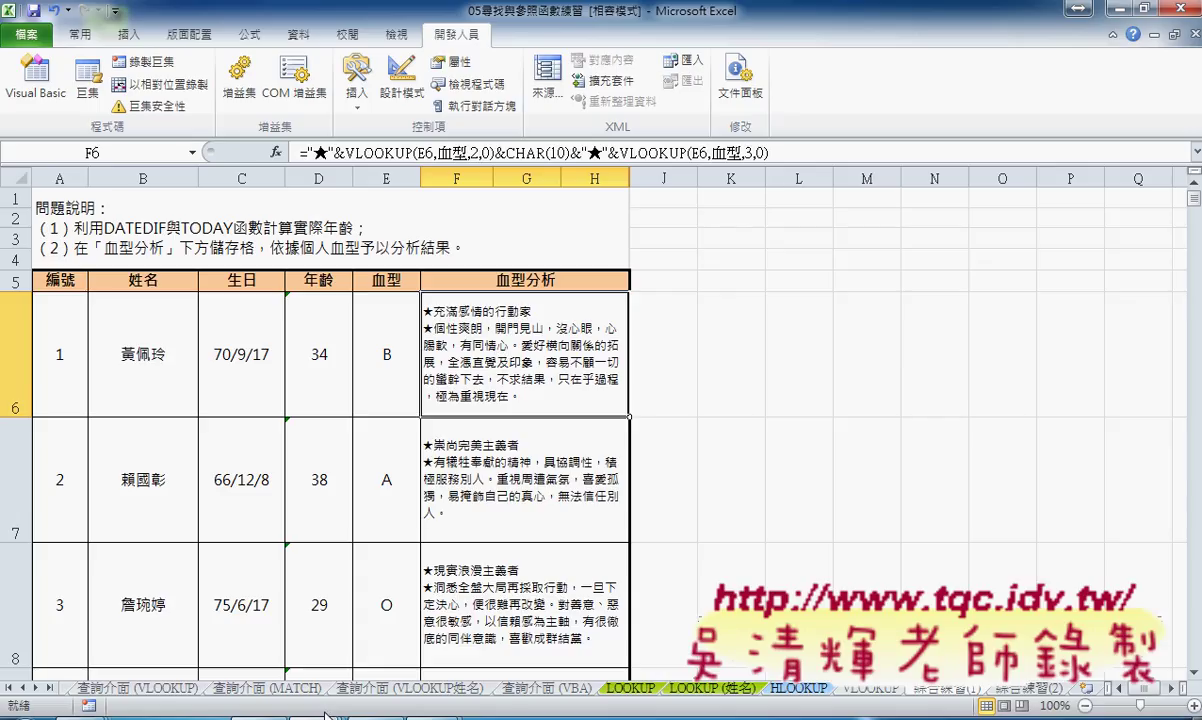
click(381, 490)
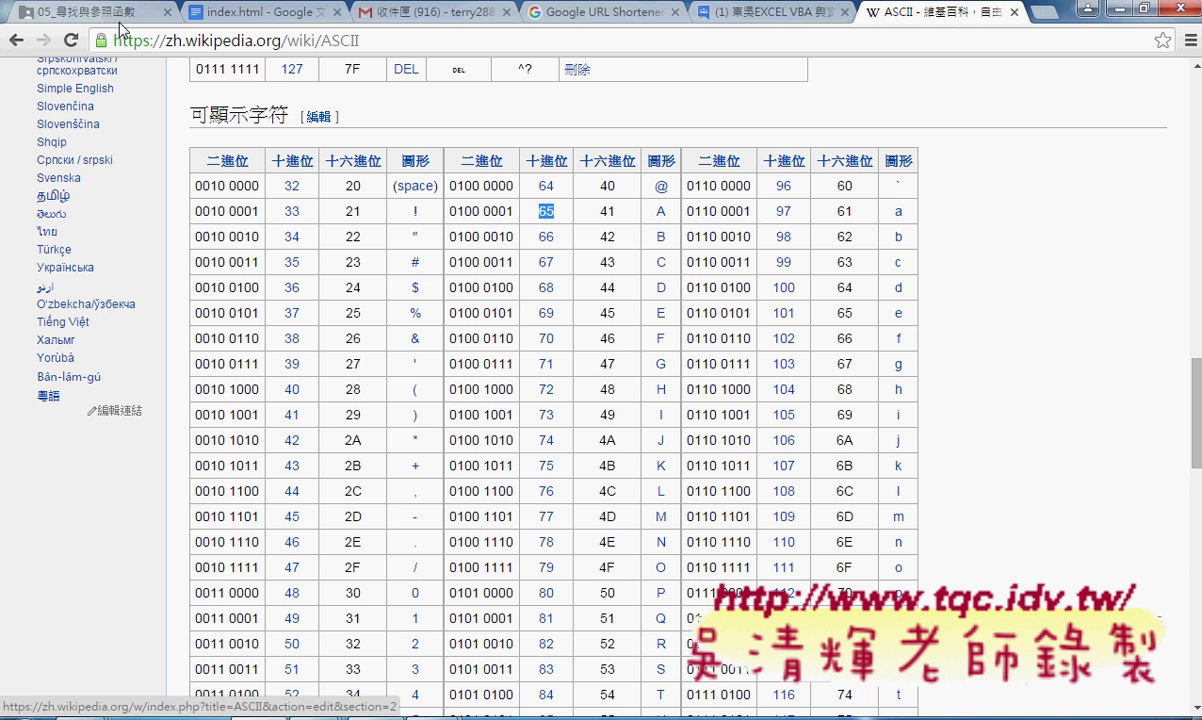
Review the clearing and cell-formatting macro lines in the index.html Google Doc, then minimize Chrome.
click(88, 14)
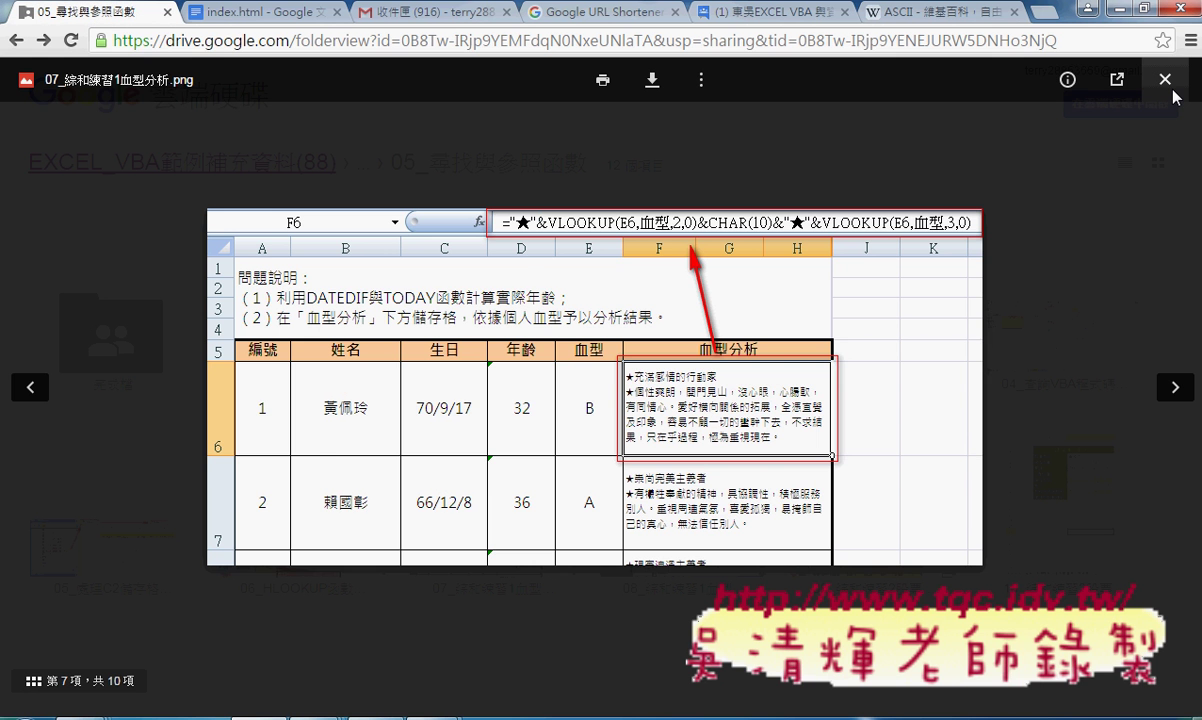
click(1166, 84)
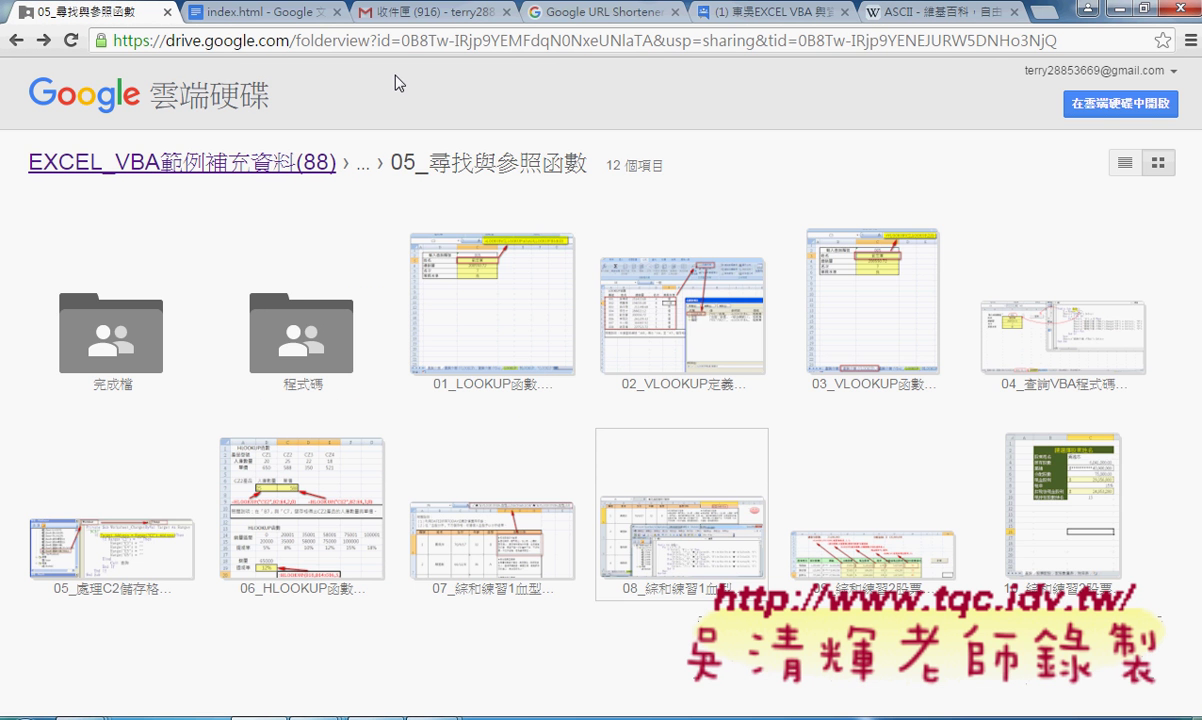
click(219, 20)
scroll(454, 407, down, 3)
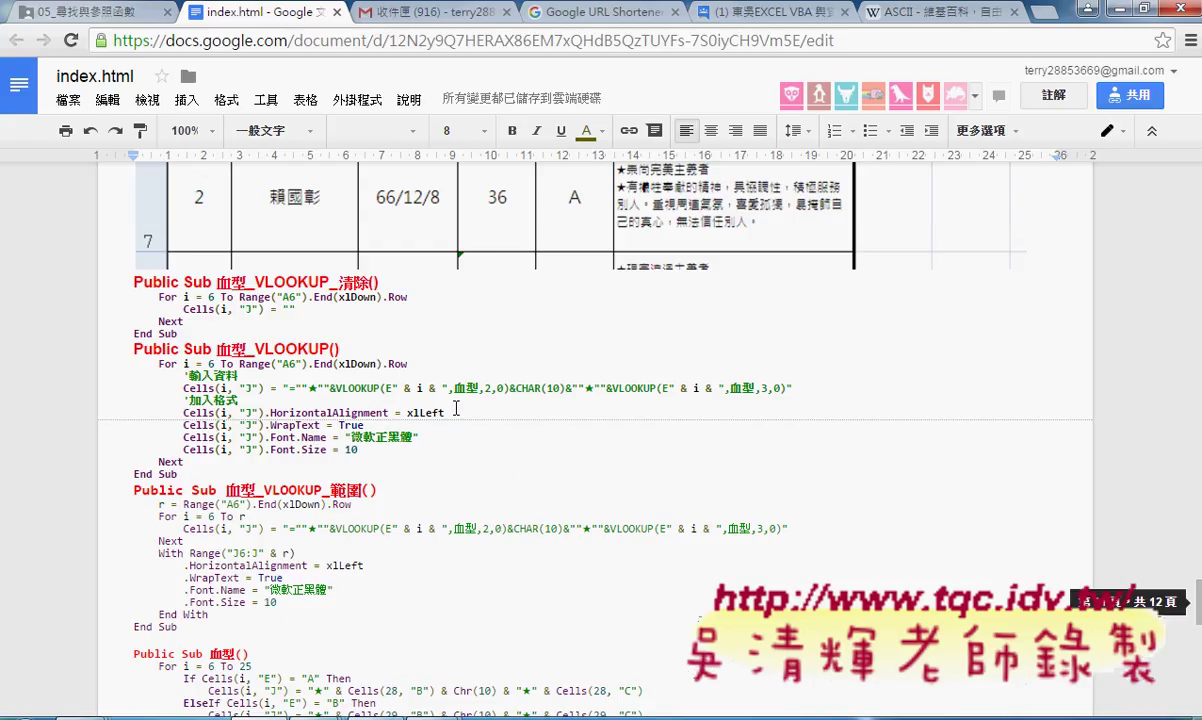
drag(130, 297, 133, 282)
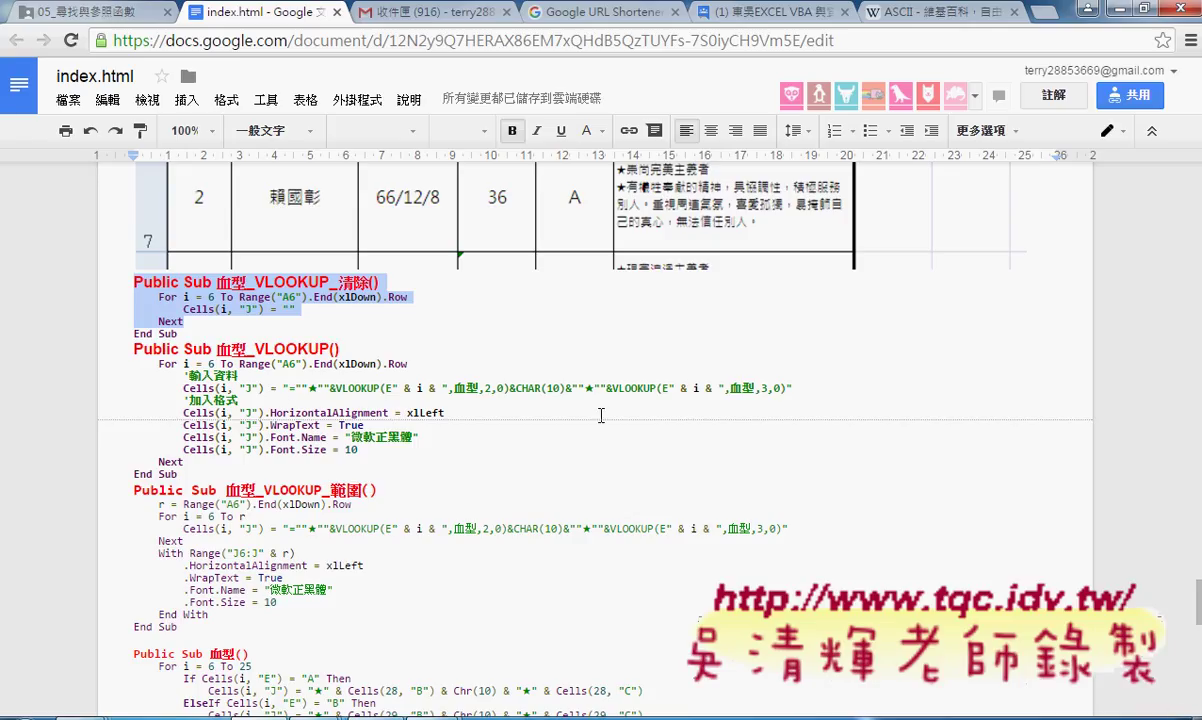
mouse_move(168, 398)
mouse_down()
mouse_move(270, 407)
mouse_move(391, 453)
mouse_move(465, 450)
mouse_up()
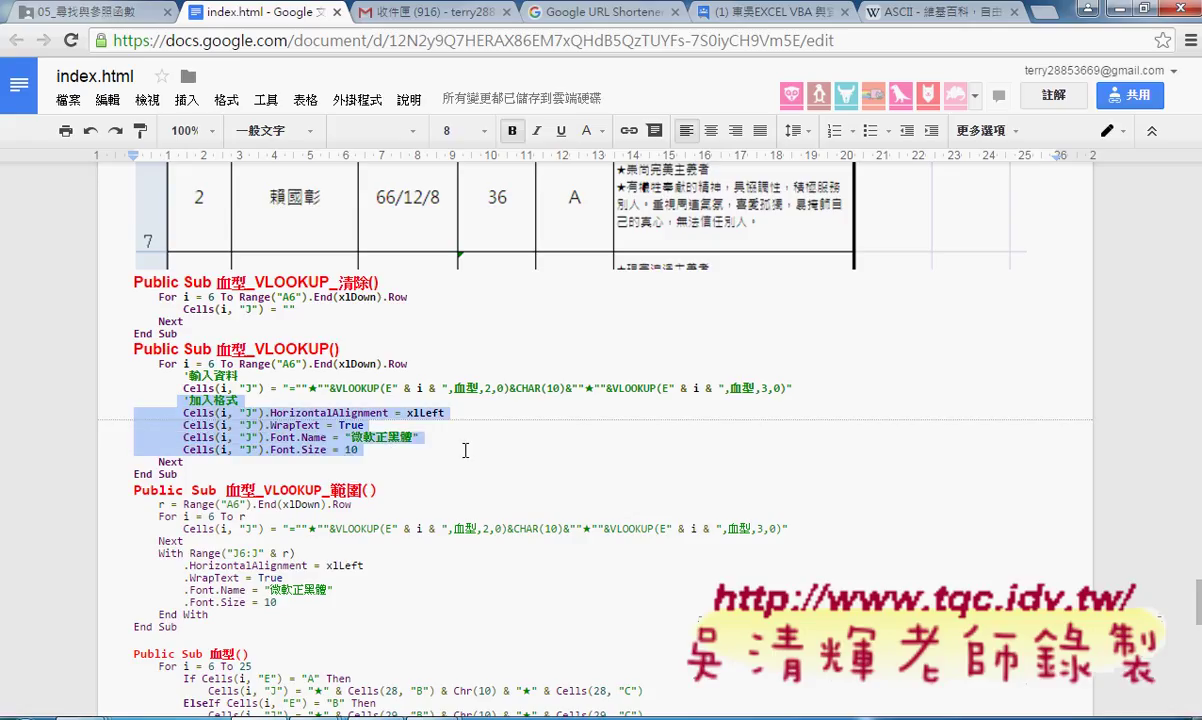
click(1120, 12)
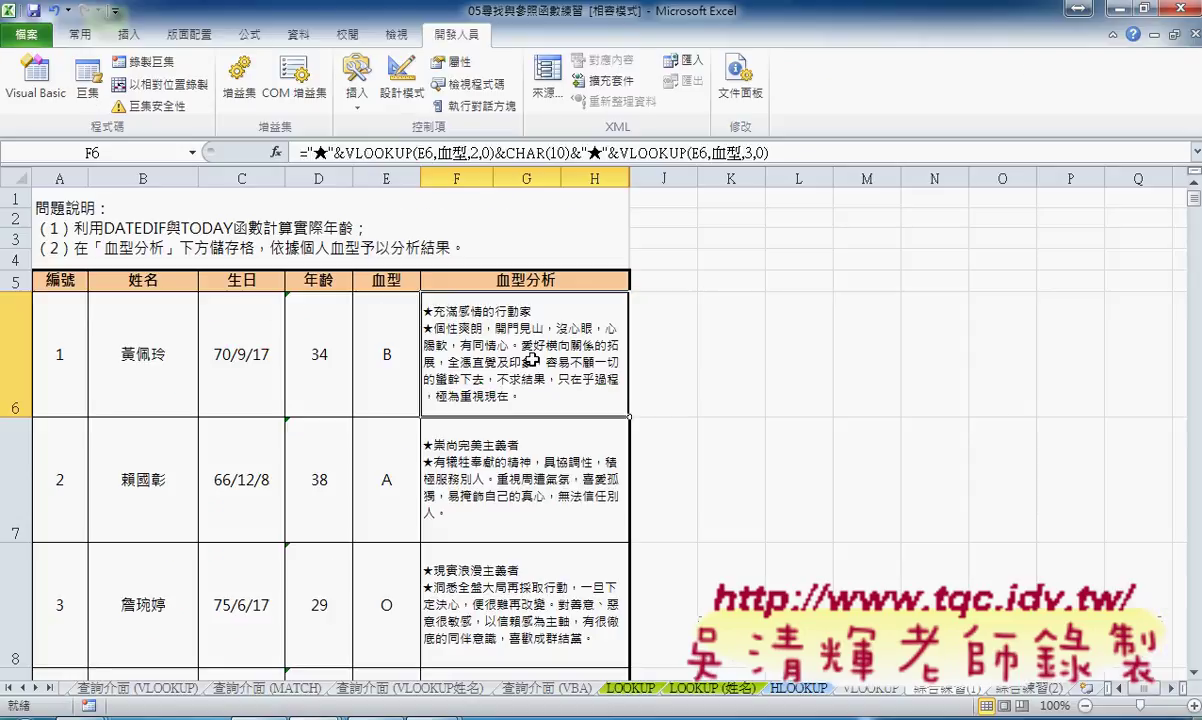
click(100, 37)
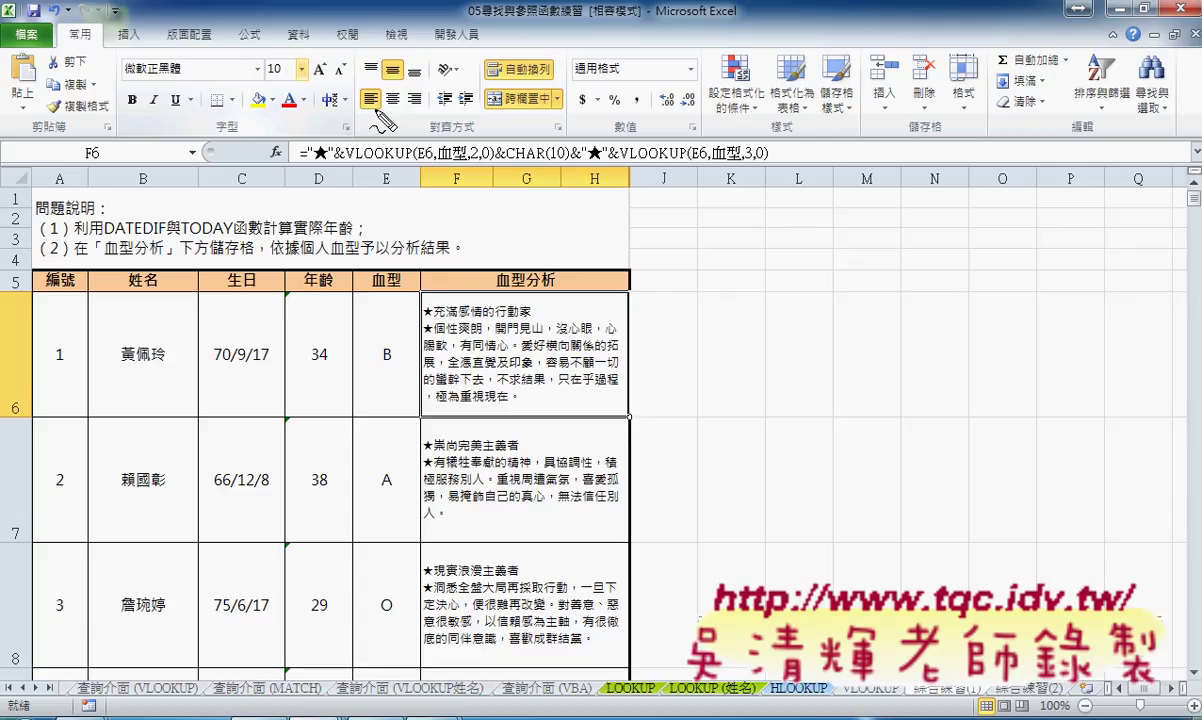
drag(364, 86, 378, 116)
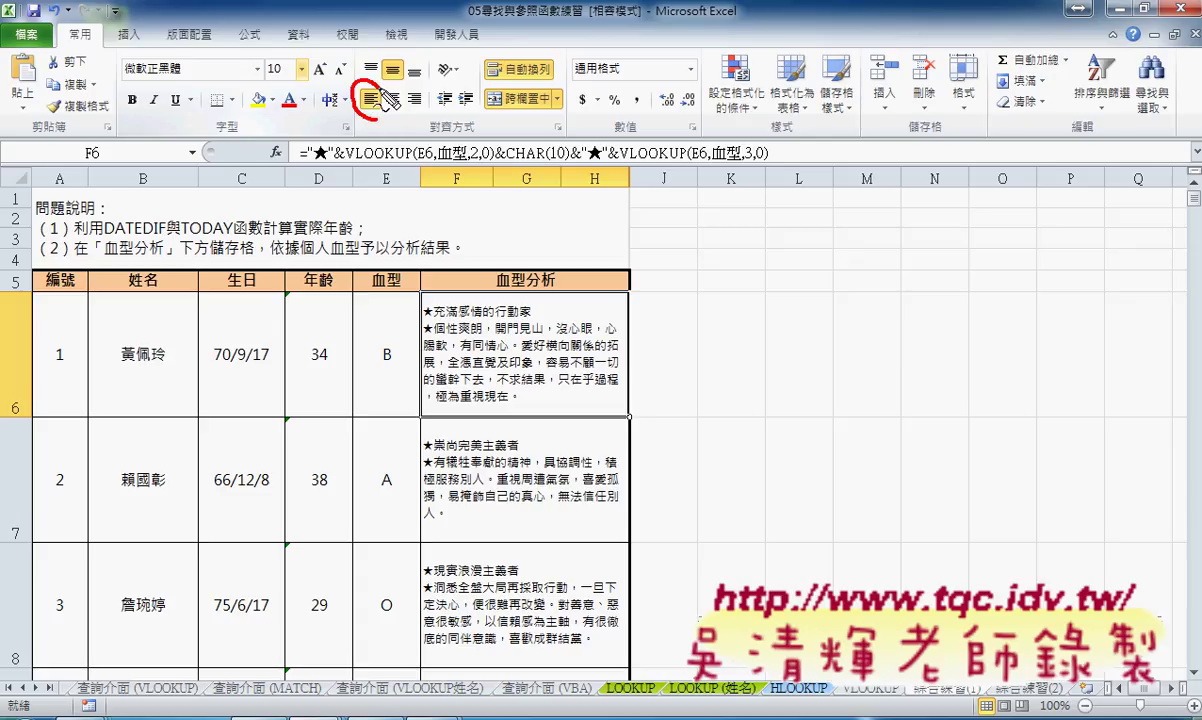
drag(490, 414, 497, 412)
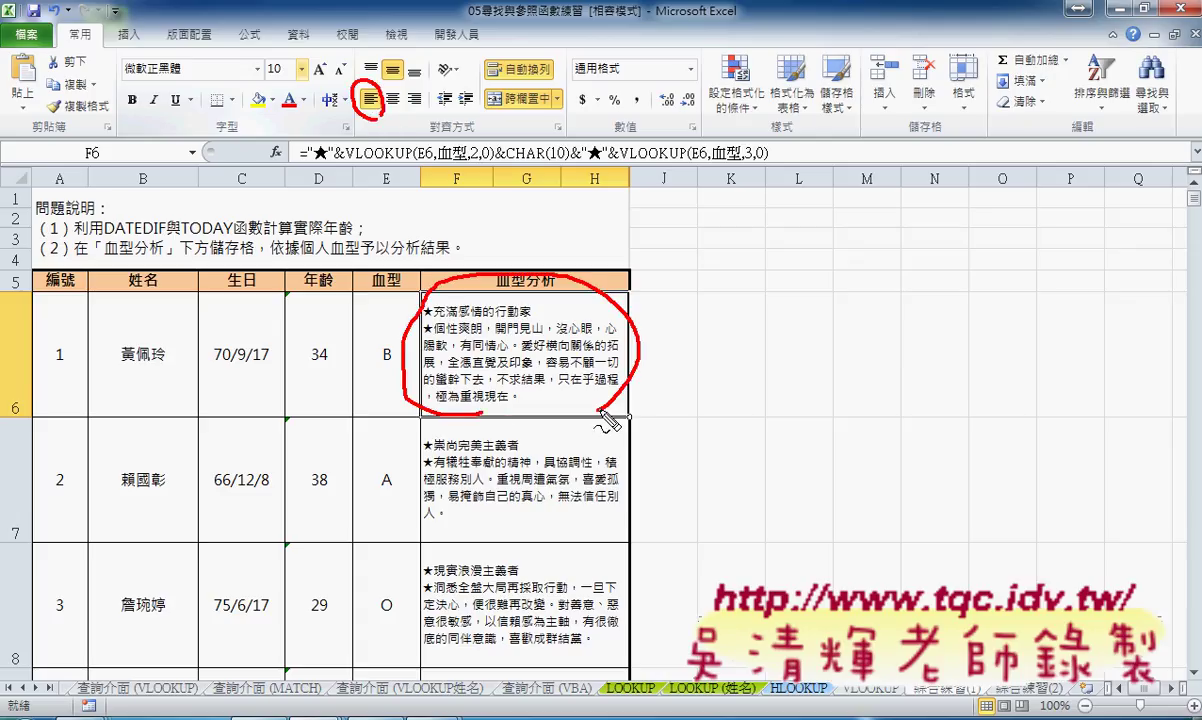
mouse_move(484, 268)
mouse_down()
mouse_move(388, 122)
mouse_move(416, 128)
mouse_up()
drag(414, 75, 414, 88)
mouse_move(274, 50)
mouse_down()
mouse_move(265, 80)
mouse_move(295, 52)
mouse_move(352, 53)
mouse_up()
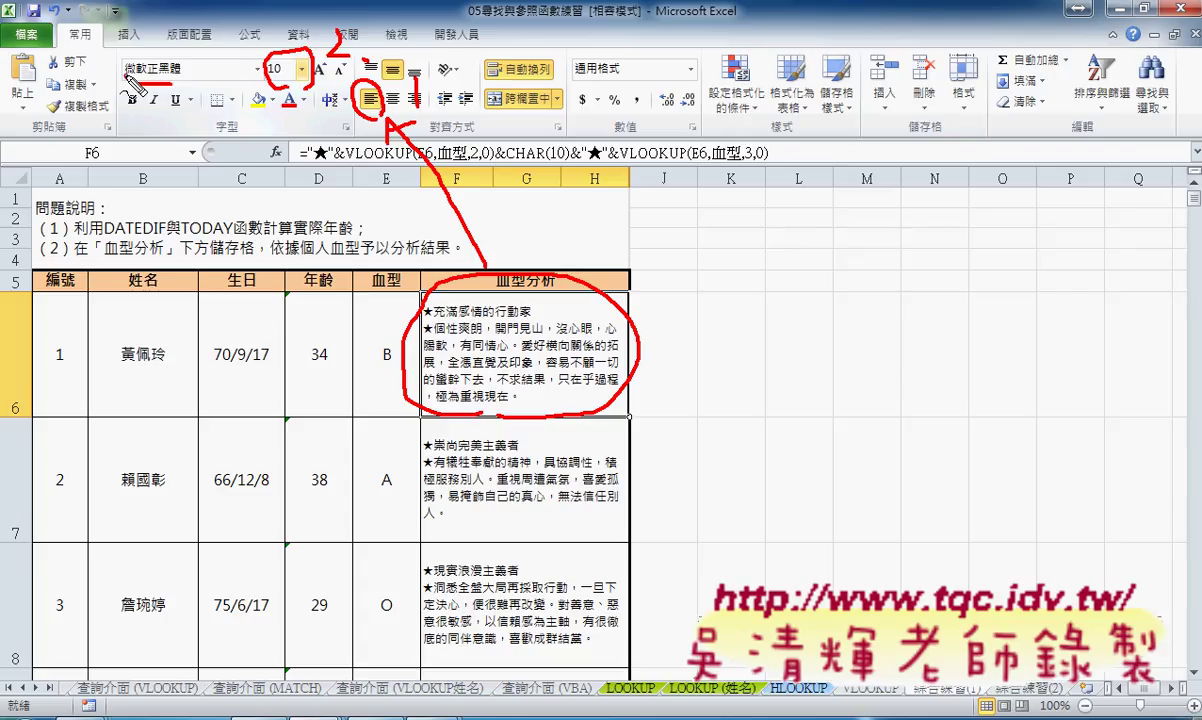
drag(150, 58, 196, 64)
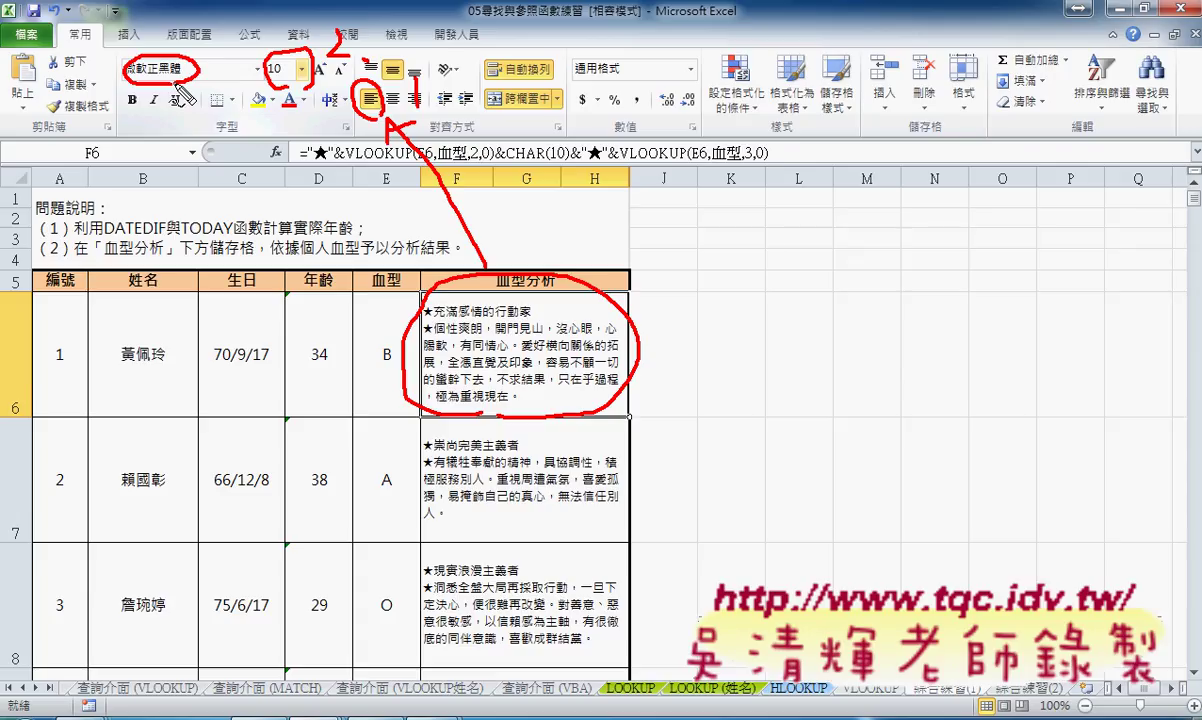
key(Escape)
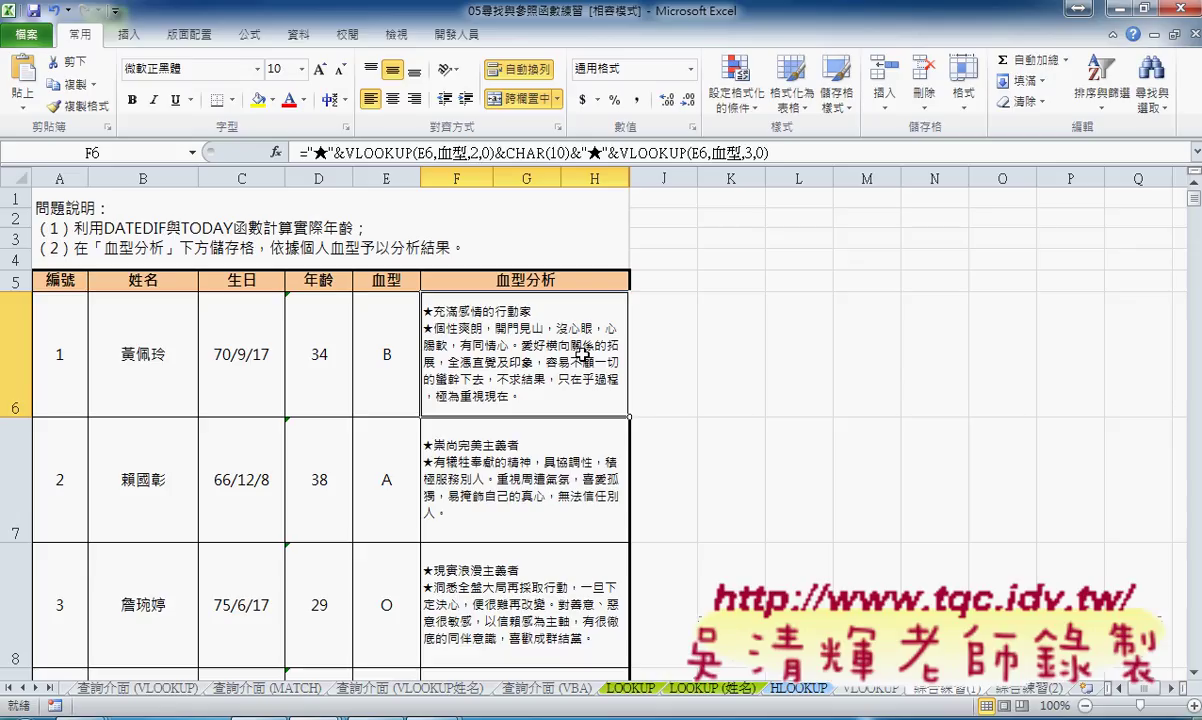
click(650, 340)
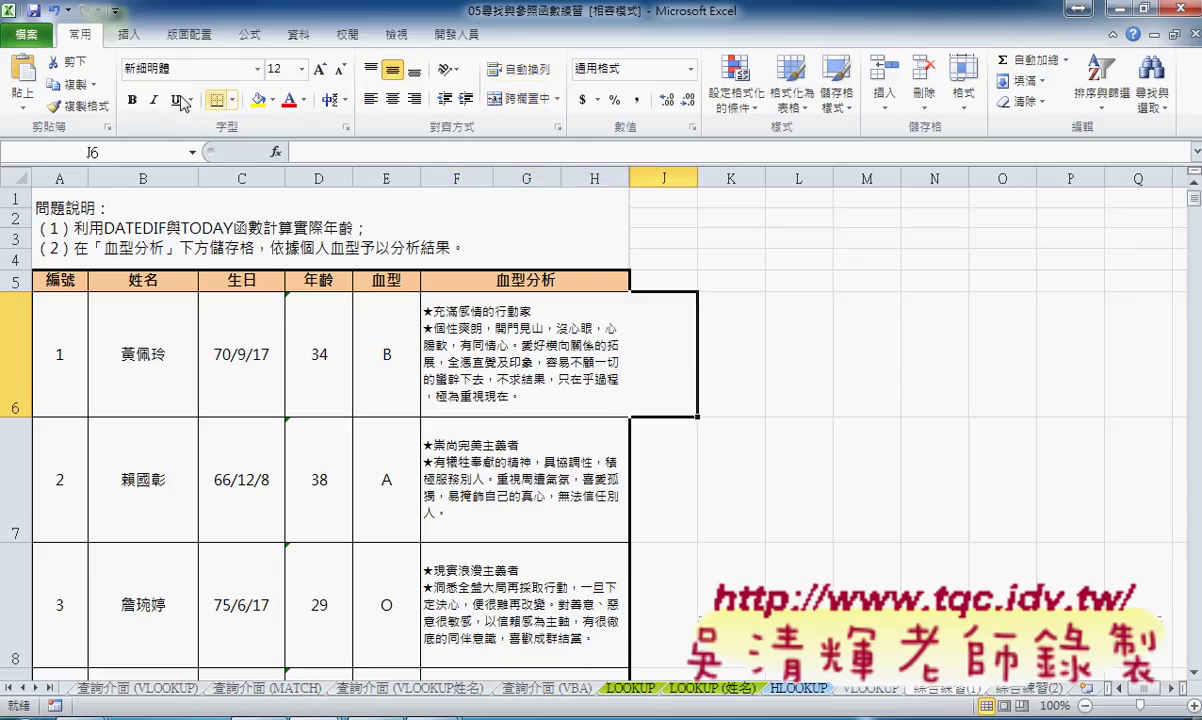
Open Insert > Symbol and browse the Subset list to find the ★ Black Star, code 2605.
click(128, 37)
click(1154, 82)
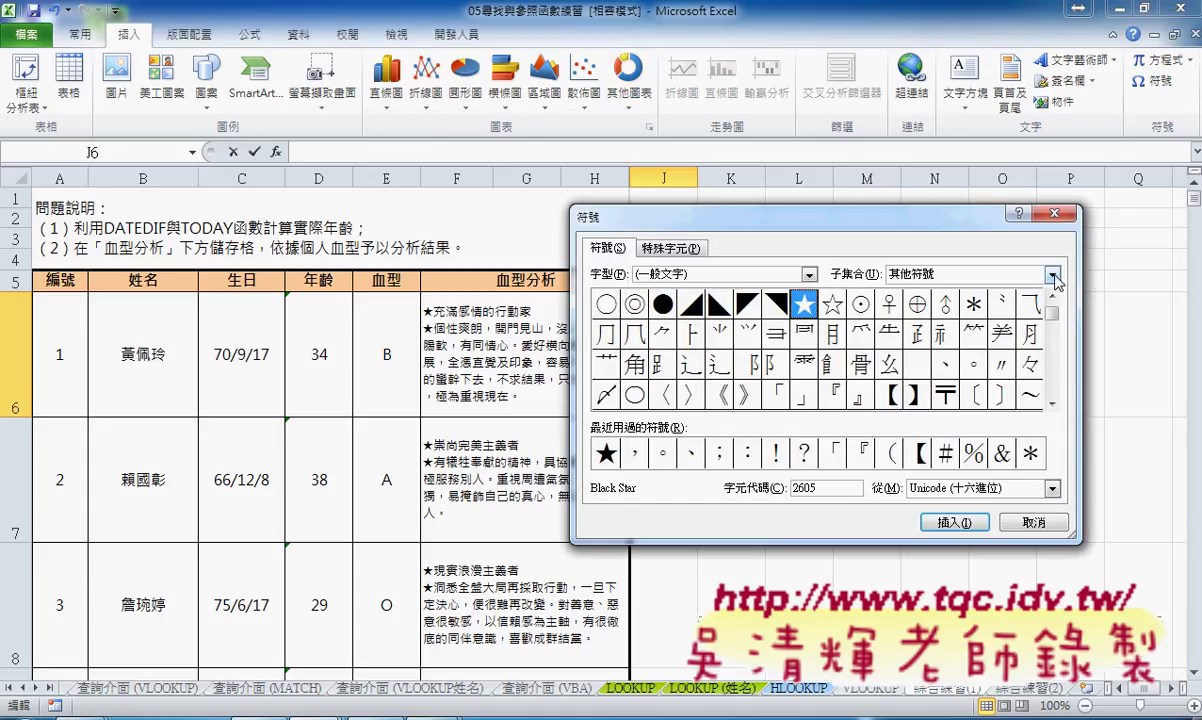
click(1052, 274)
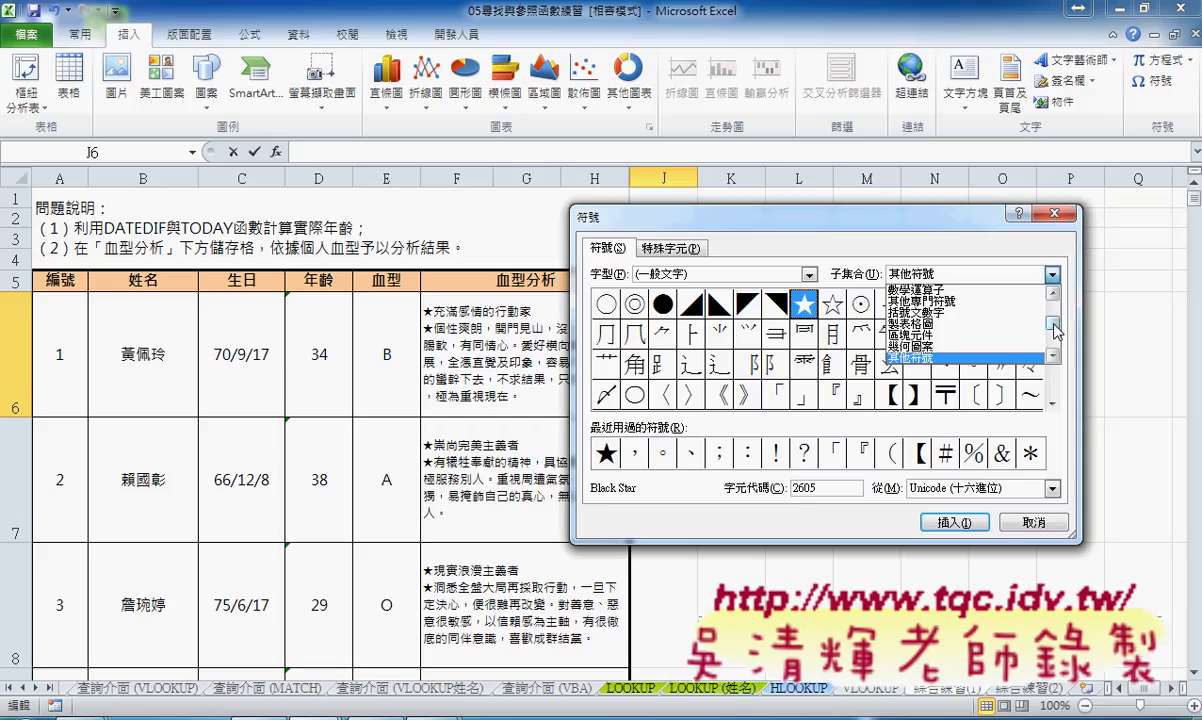
drag(1055, 331, 1058, 333)
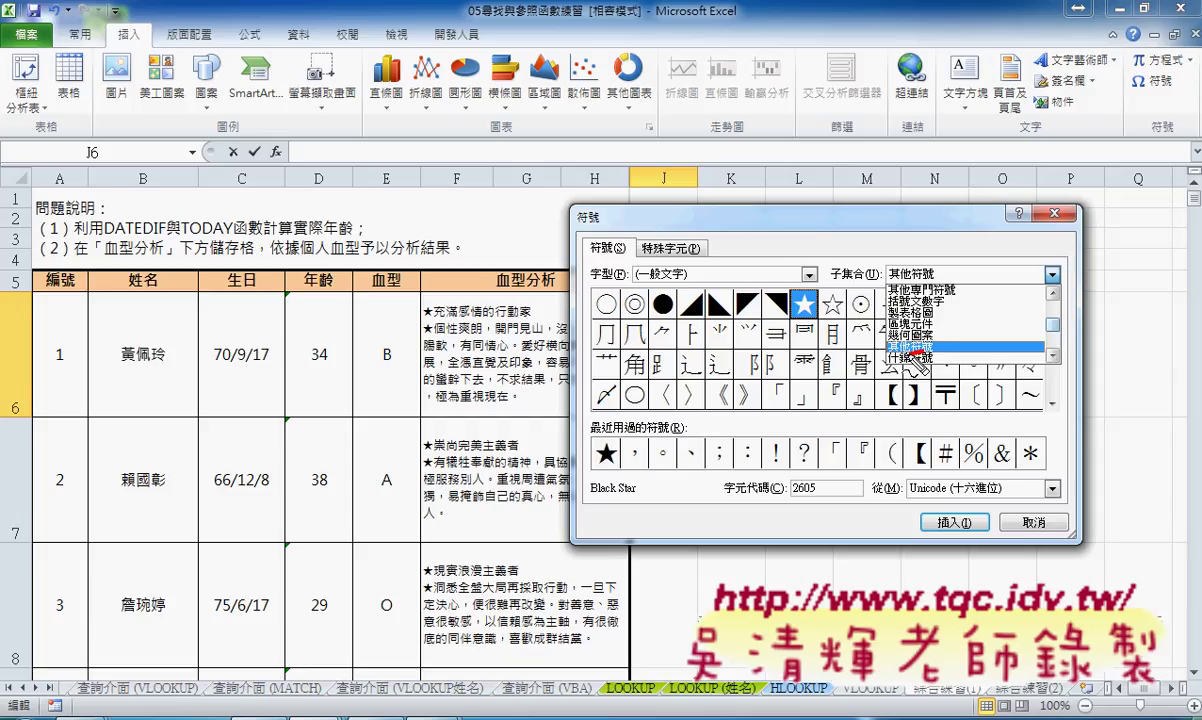
drag(935, 333, 942, 358)
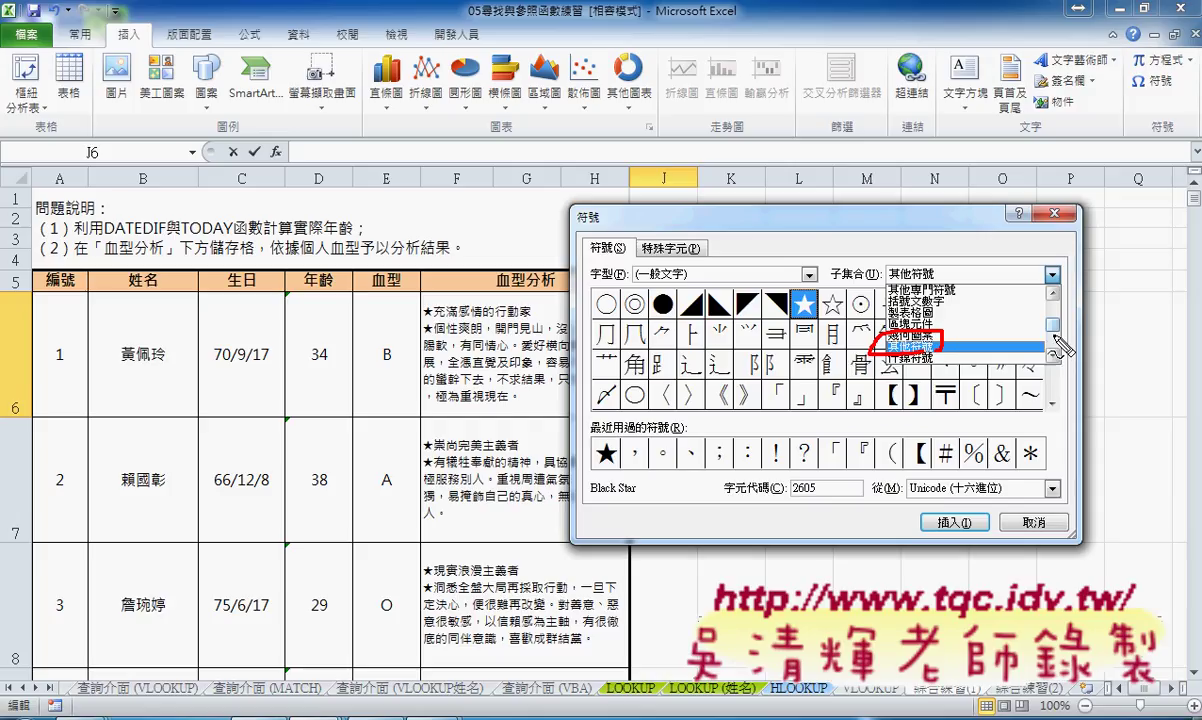
drag(1060, 315, 1071, 335)
drag(790, 290, 795, 322)
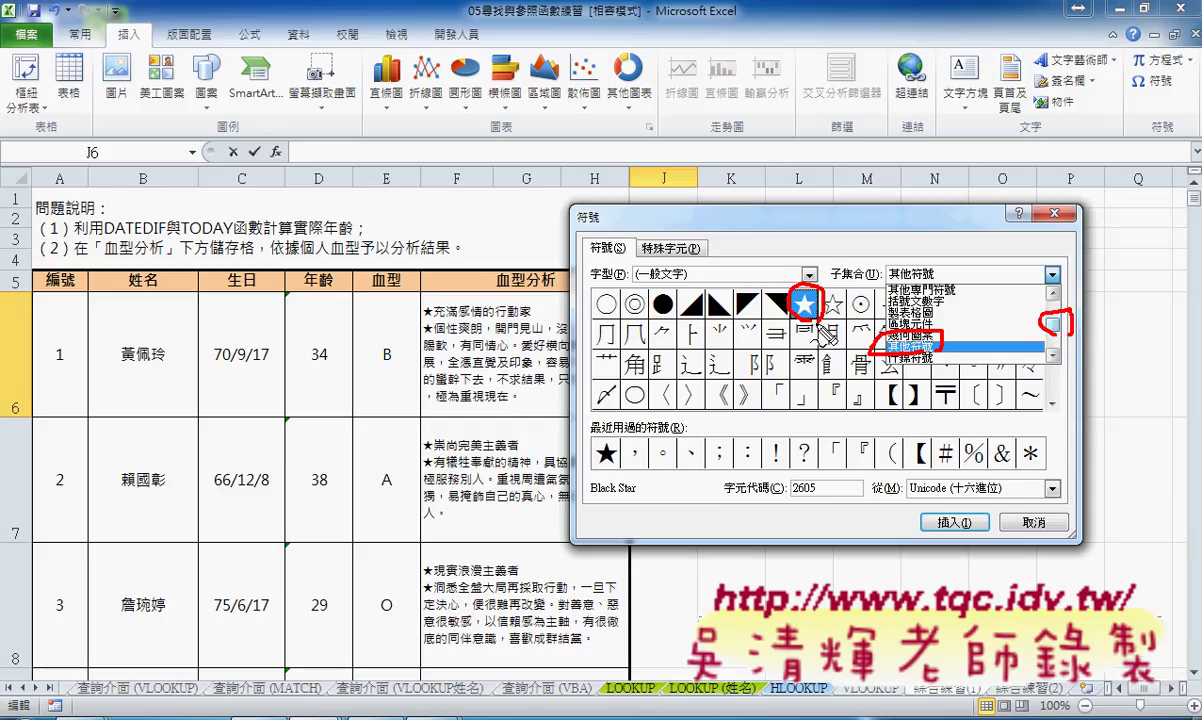